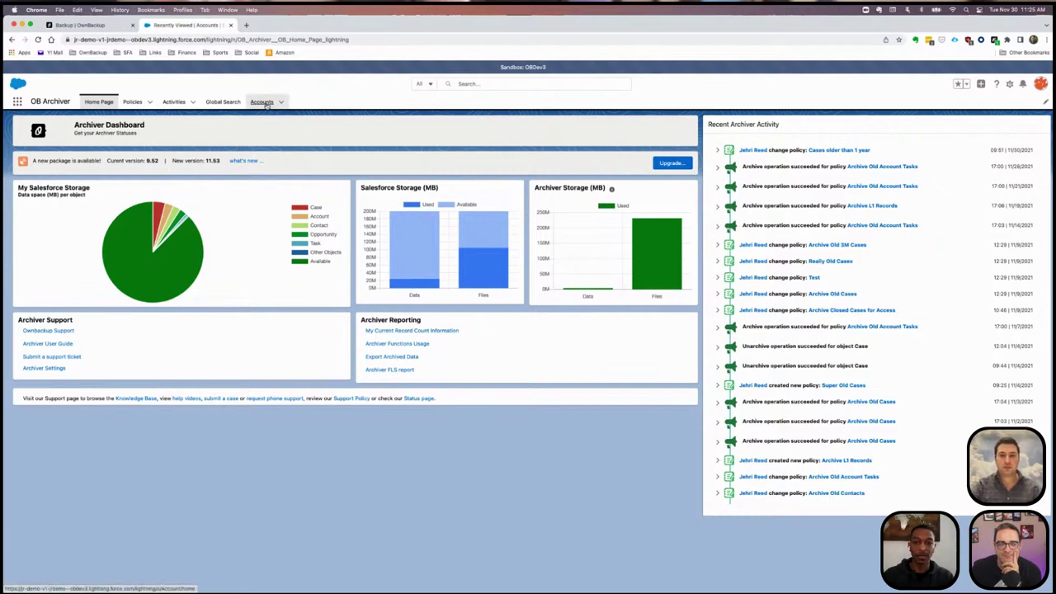
Open the 3M Company account, check its list of active cases, and return to the account record.
{"action": "left_click", "coordinate": [262, 102]}
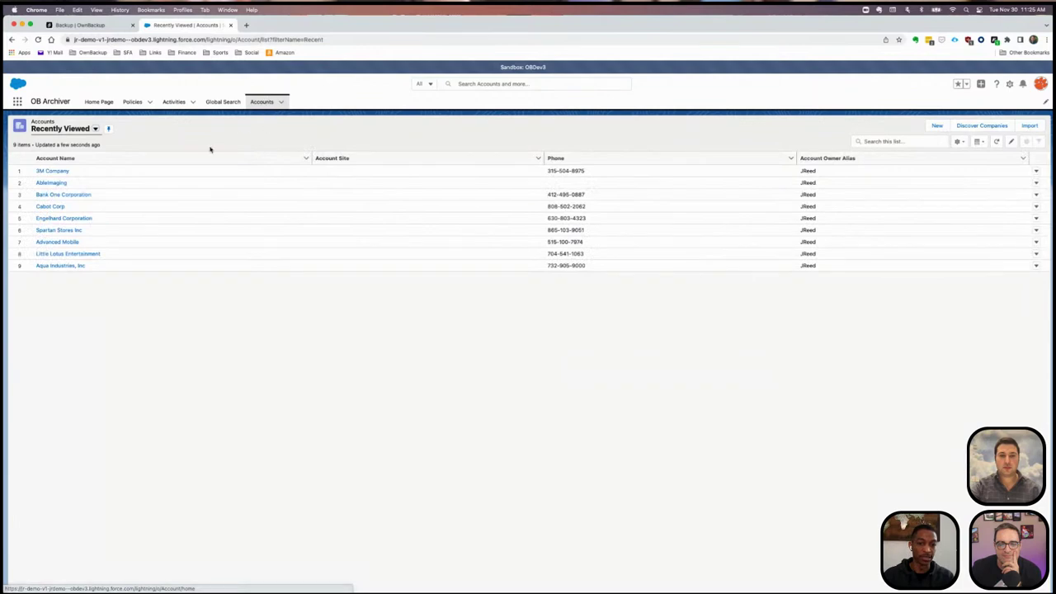
{"action": "left_click", "coordinate": [54, 171]}
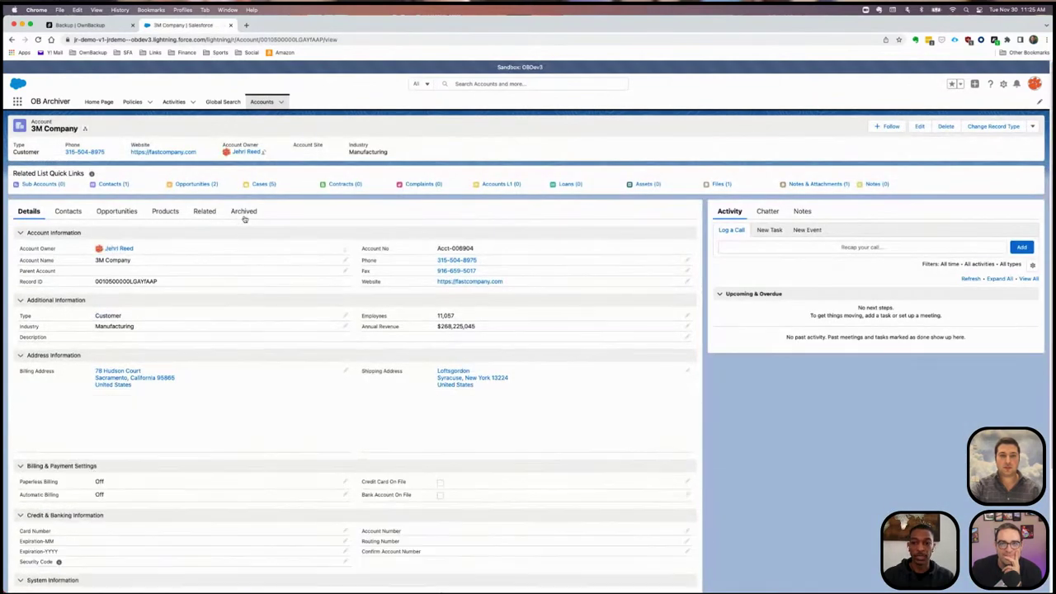
{"action": "left_click", "coordinate": [263, 185]}
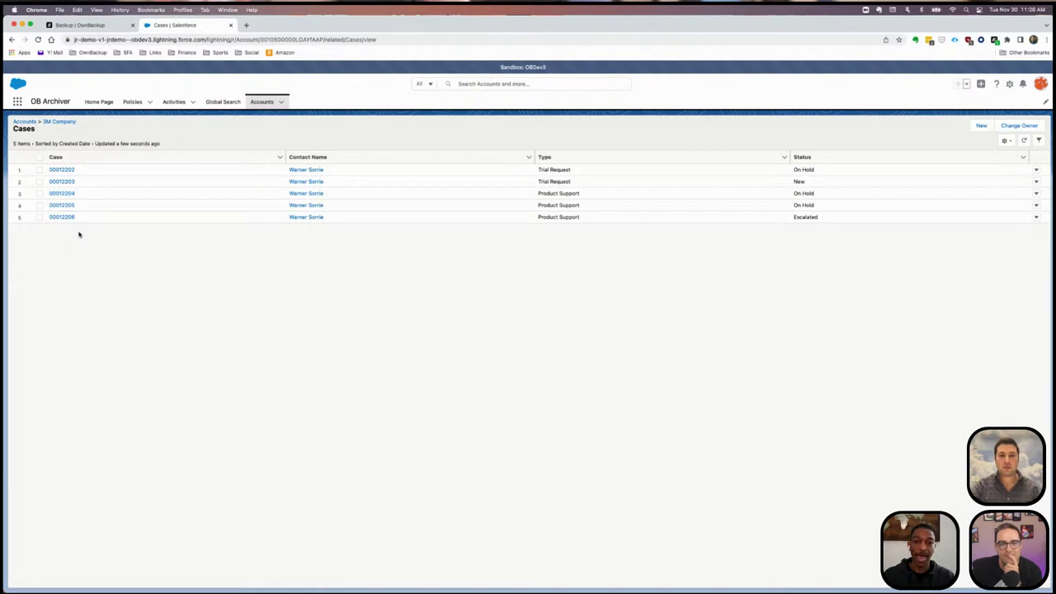
{"action": "left_click", "coordinate": [59, 122]}
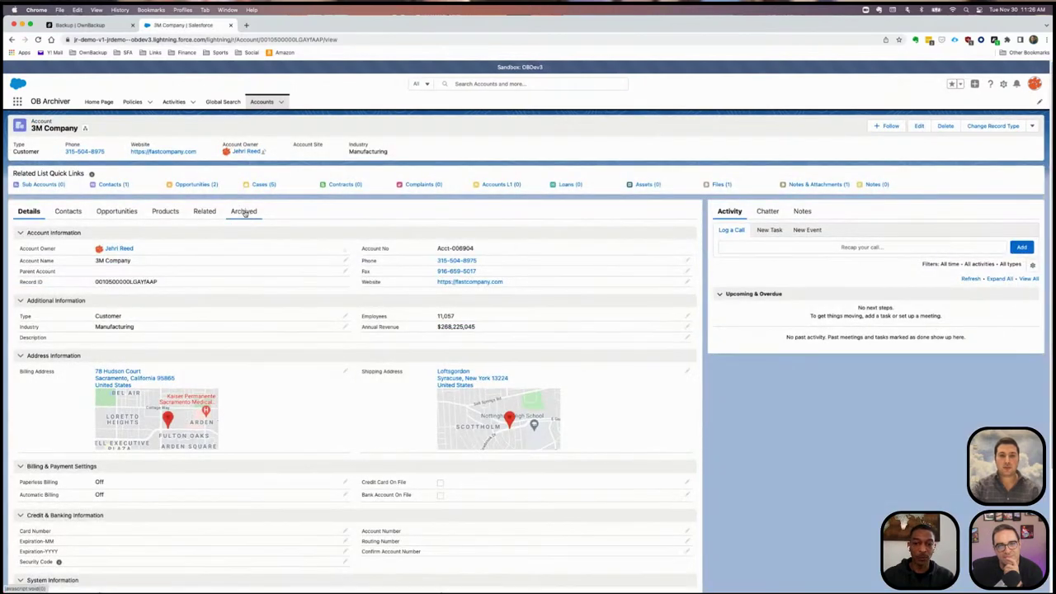
List the archived Case records of the 3M Company account.
{"action": "left_click", "coordinate": [244, 212]}
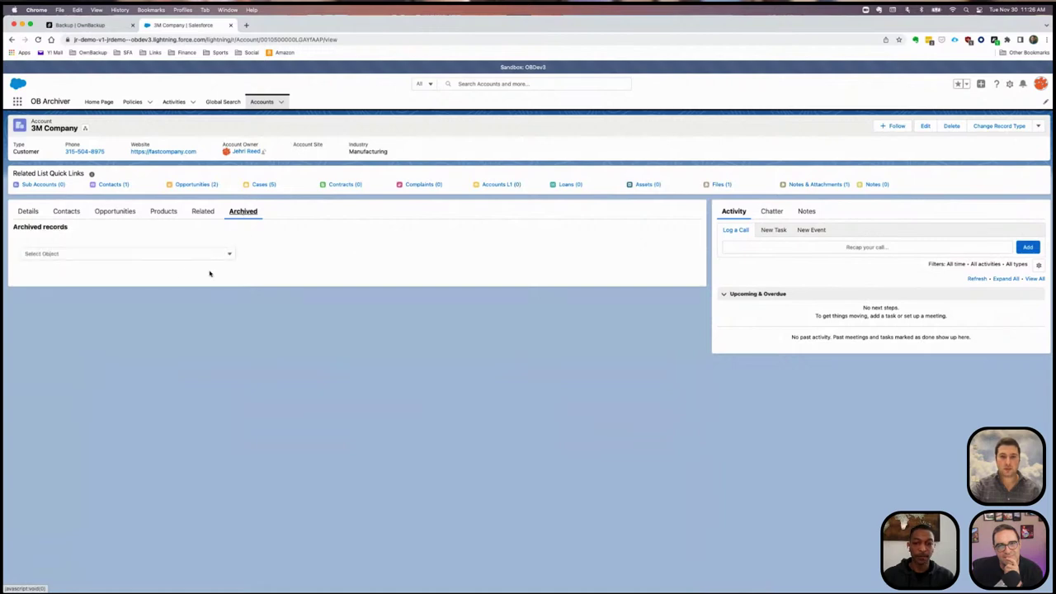
{"action": "left_click", "coordinate": [138, 255]}
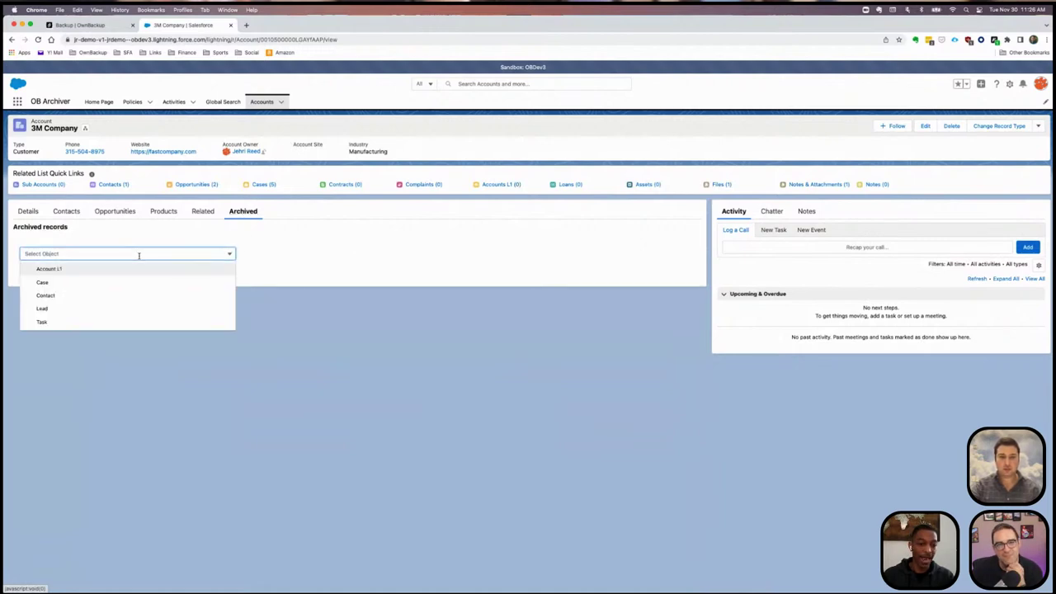
{"action": "left_click", "coordinate": [59, 285]}
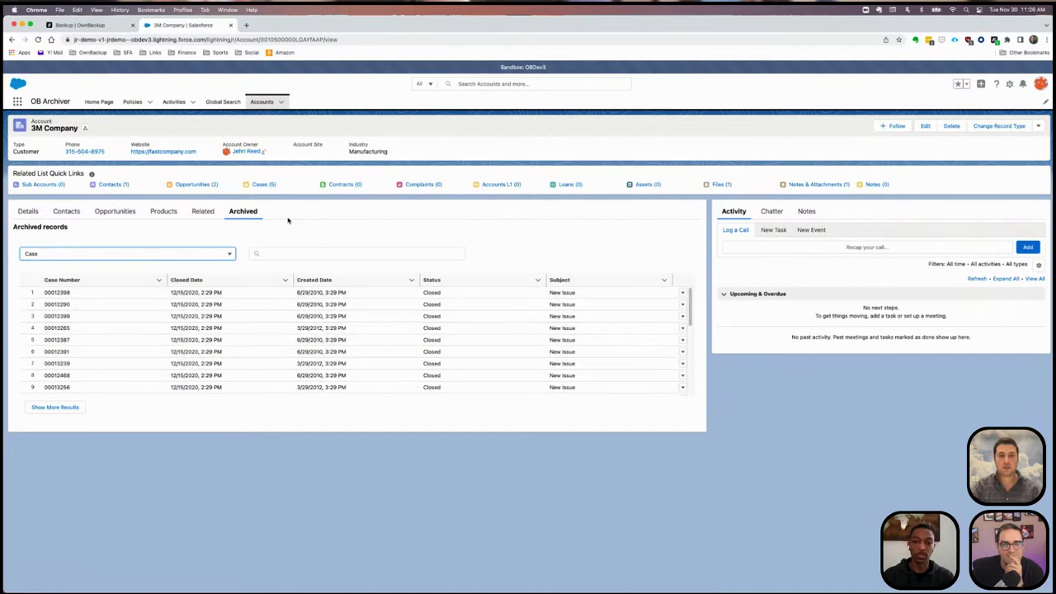
{"action": "left_click", "coordinate": [264, 185]}
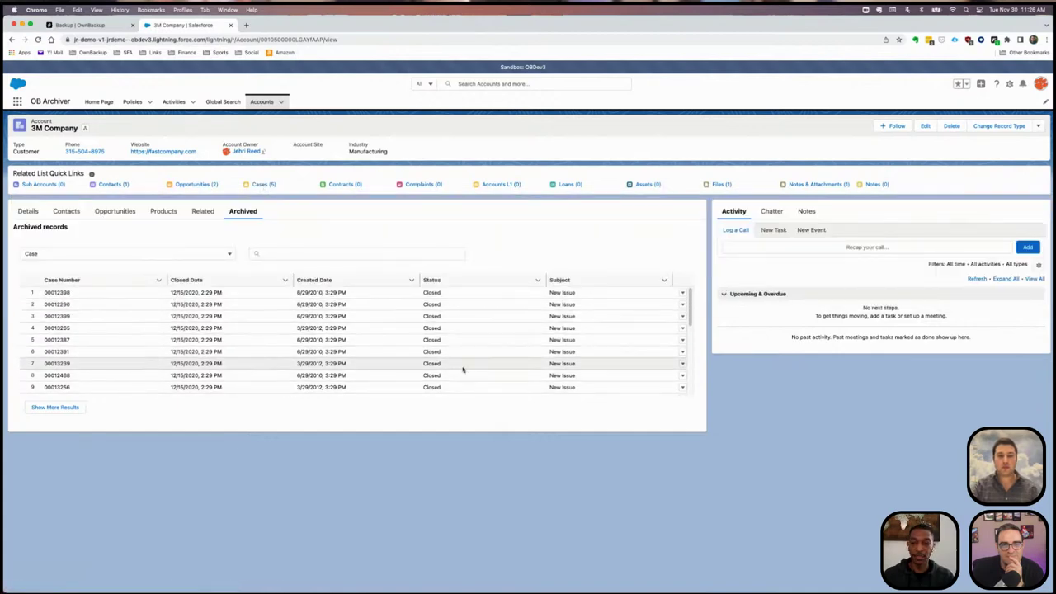
{"action": "left_click", "coordinate": [283, 255]}
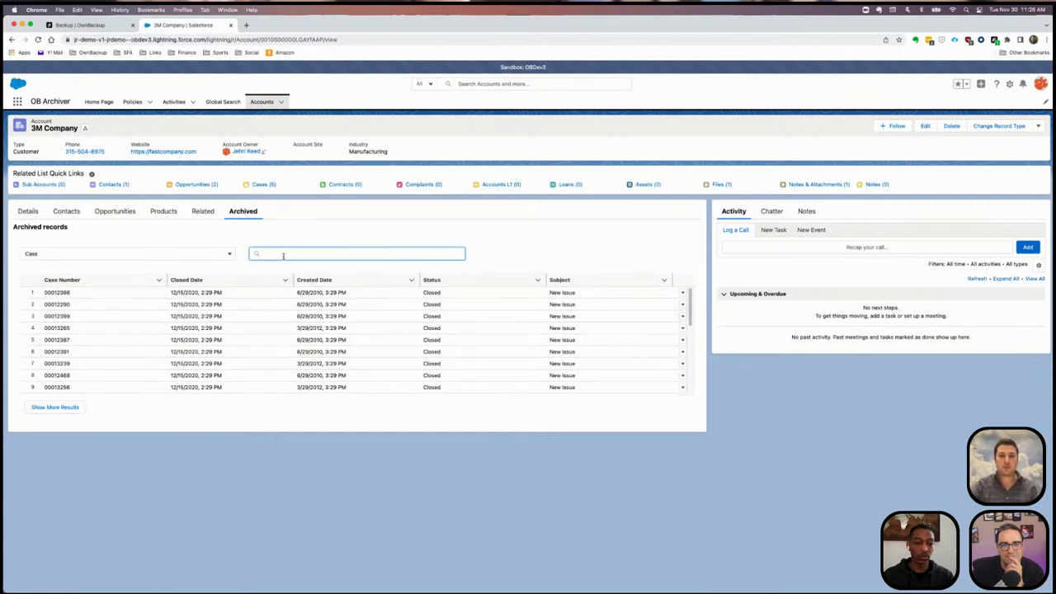
{"action": "type", "text": "00012398"}
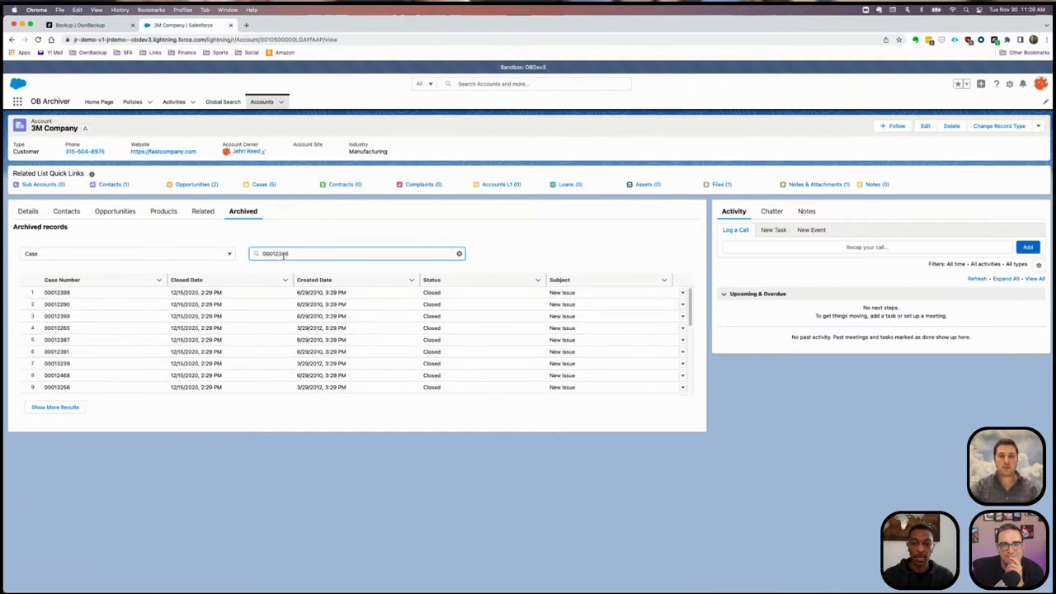
{"action": "left_click_drag", "start_coordinate": [293, 257], "coordinate": [243, 259]}
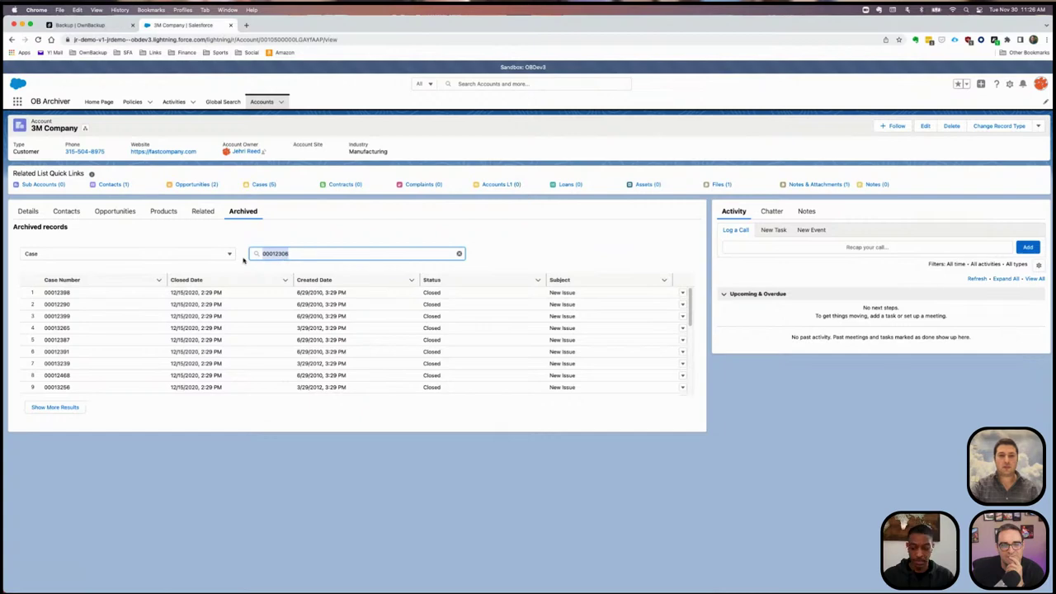
{"action": "key", "text": "BackSpace"}
{"action": "key", "text": "super+Tab"}
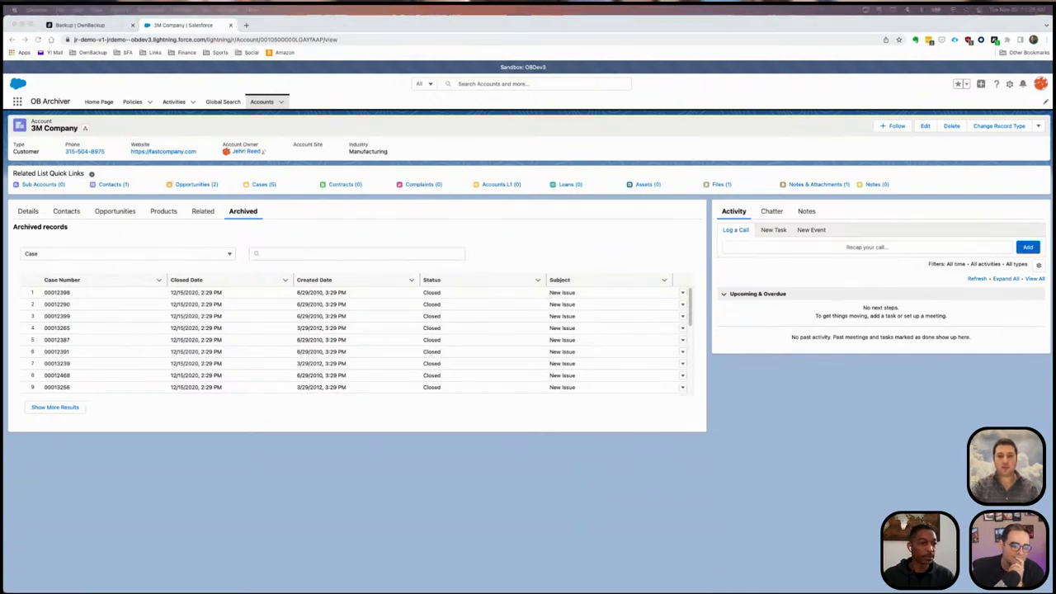
{"action": "left_click", "coordinate": [310, 254]}
{"action": "type", "text": "000012398"}
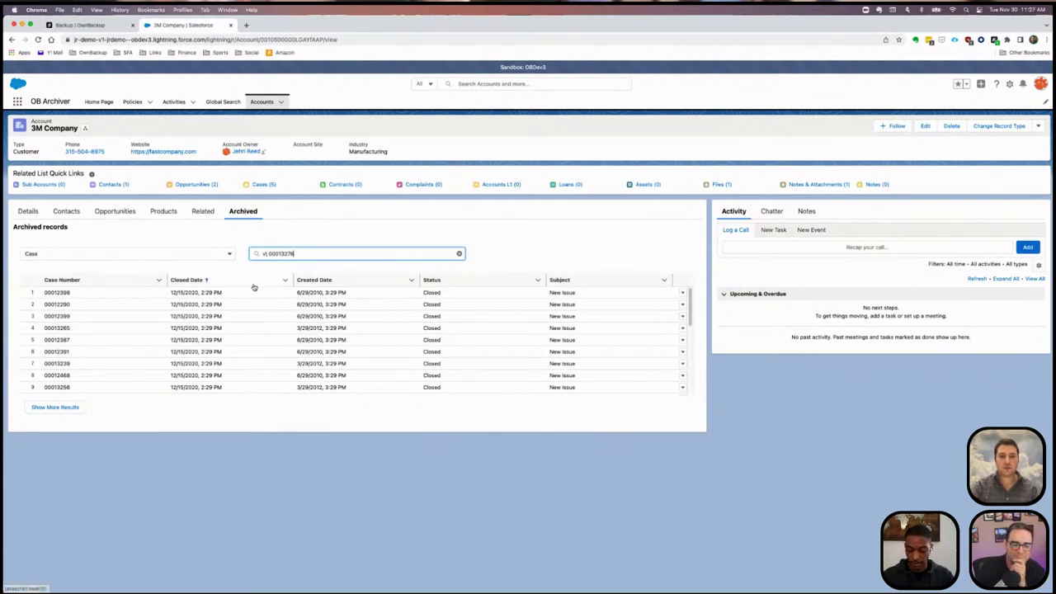
{"action": "key", "text": "BackSpace"}
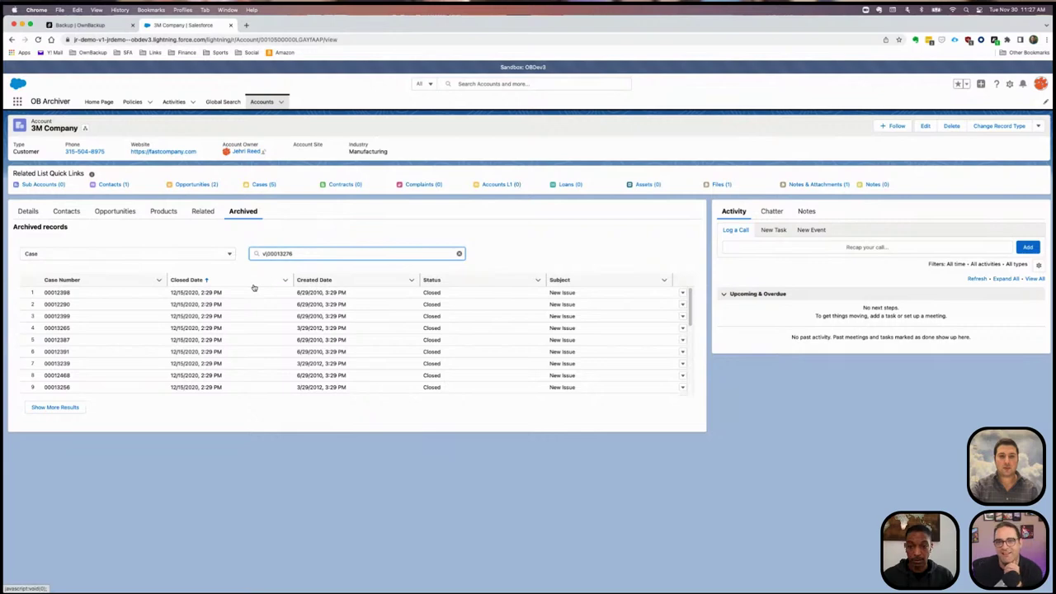
{"action": "key", "text": "Return"}
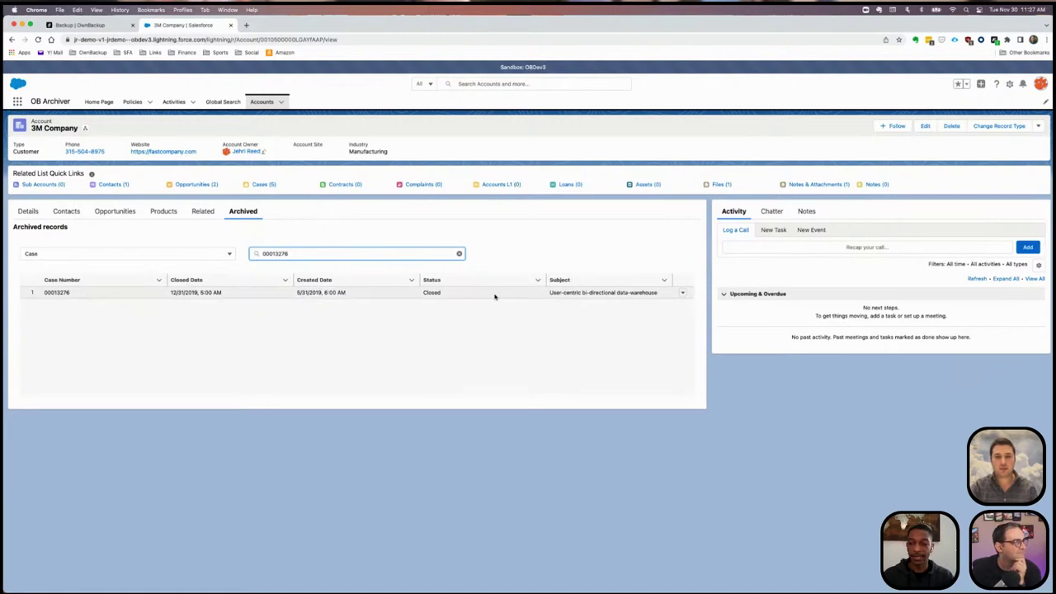
View the archived case 00013276 and review its detail fields, from case information through web information.
{"action": "left_click", "coordinate": [682, 293]}
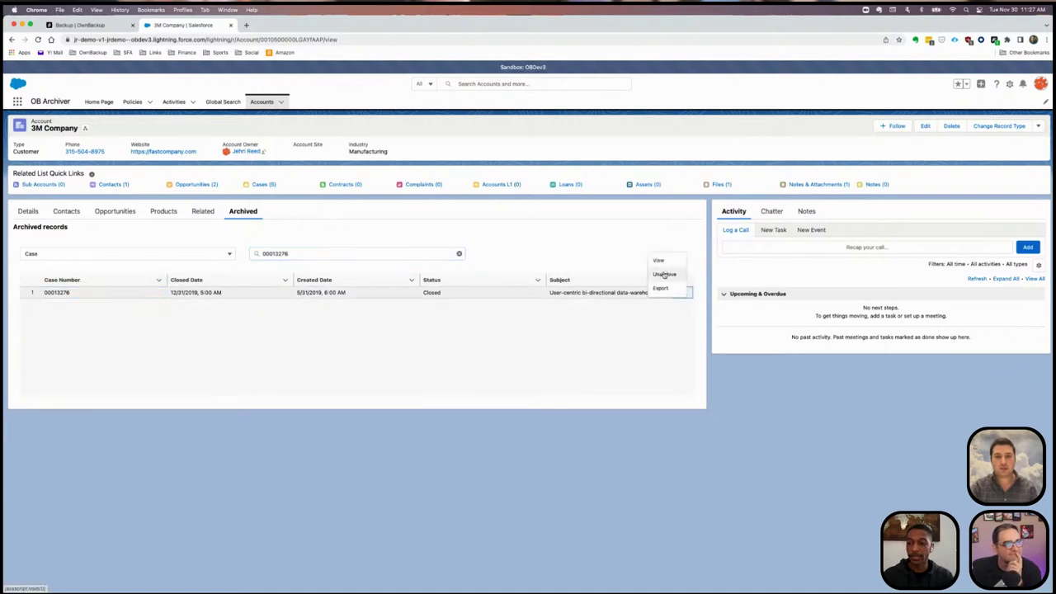
{"action": "left_click", "coordinate": [659, 261]}
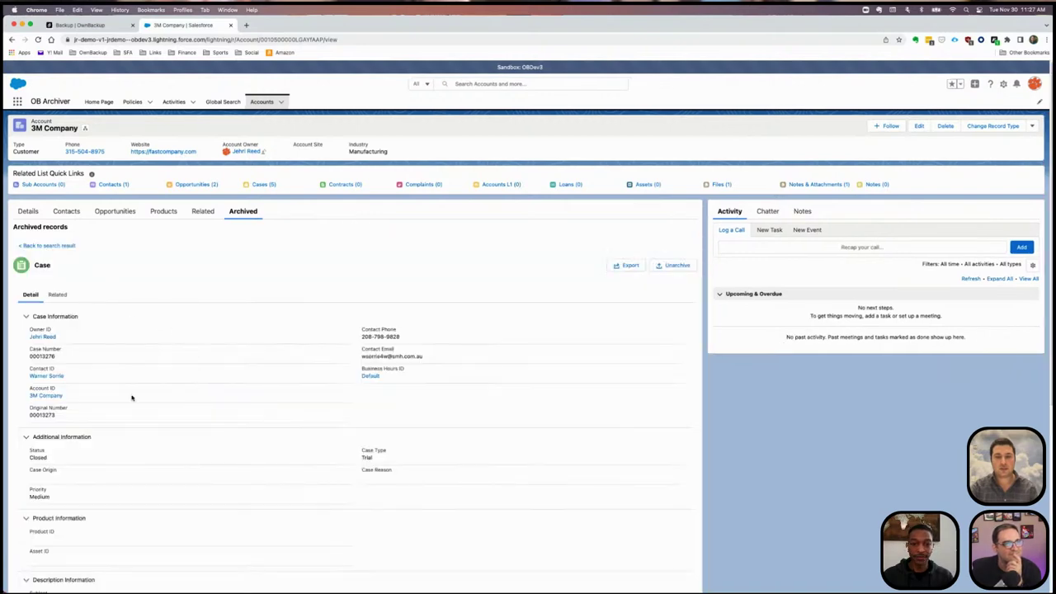
{"action": "scroll", "coordinate": [158, 402], "scroll_direction": "down", "scroll_amount": 1}
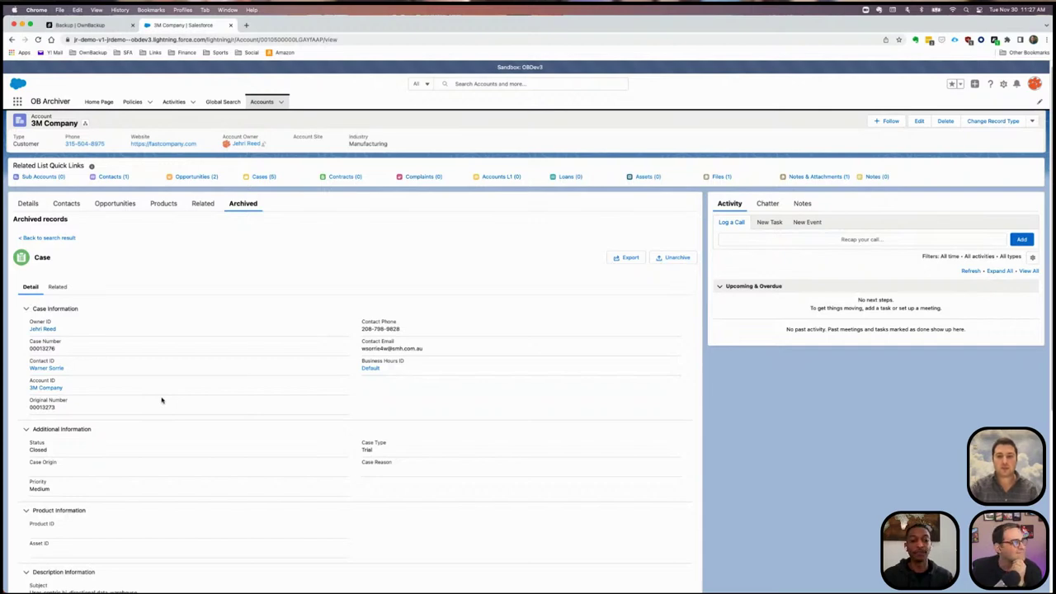
{"action": "scroll", "coordinate": [169, 392], "scroll_direction": "down", "scroll_amount": 1}
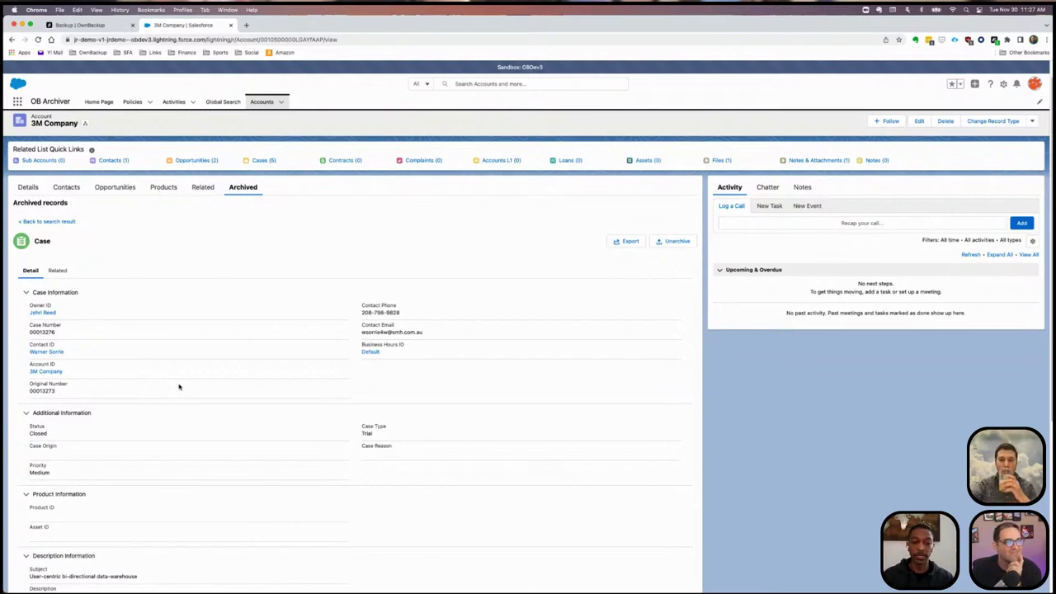
{"action": "scroll", "coordinate": [179, 386], "scroll_direction": "down", "scroll_amount": 1}
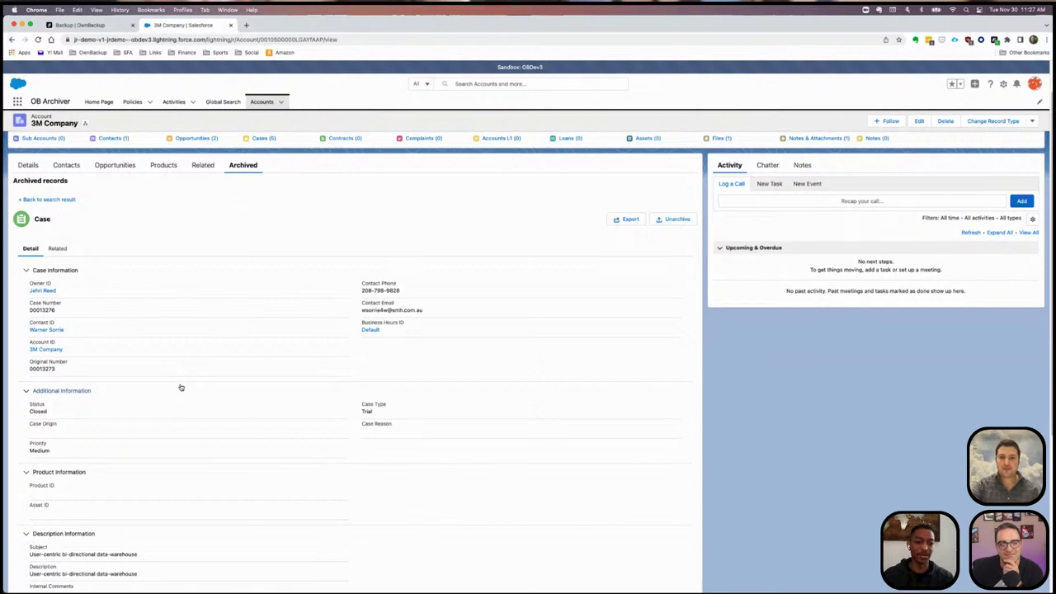
{"action": "scroll", "coordinate": [185, 389], "scroll_direction": "down", "scroll_amount": 4}
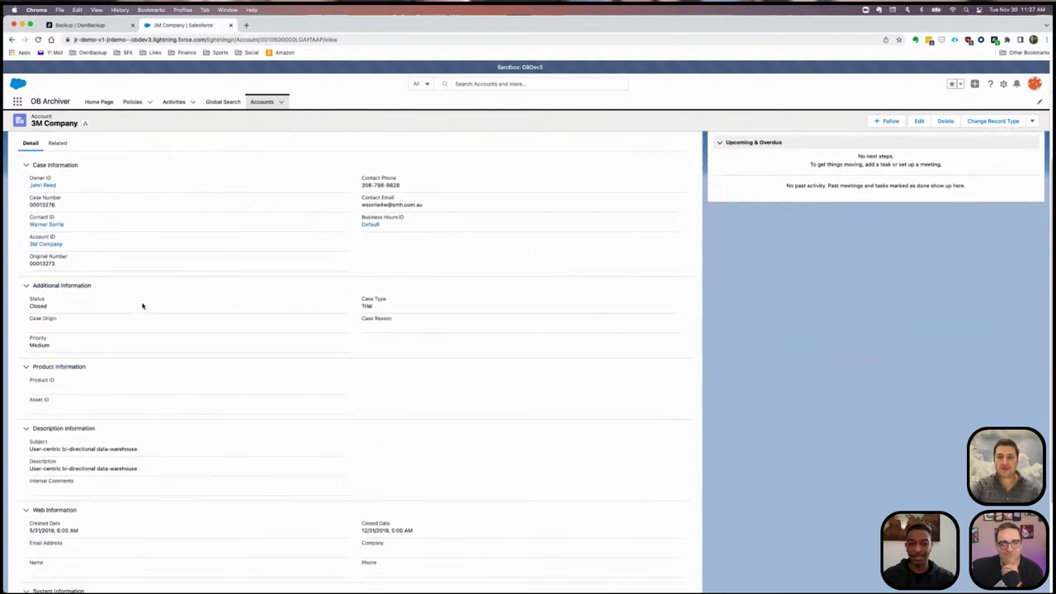
{"action": "scroll", "coordinate": [189, 422], "scroll_direction": "down", "scroll_amount": 2}
{"action": "scroll", "coordinate": [192, 422], "scroll_direction": "up", "scroll_amount": 5}
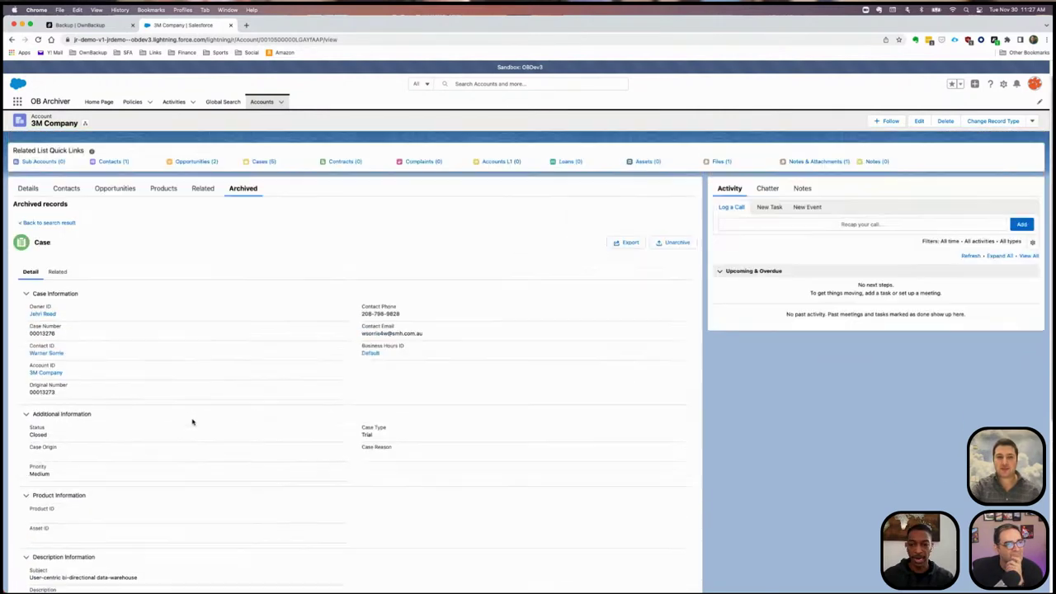
{"action": "scroll", "coordinate": [192, 422], "scroll_direction": "up", "scroll_amount": 1}
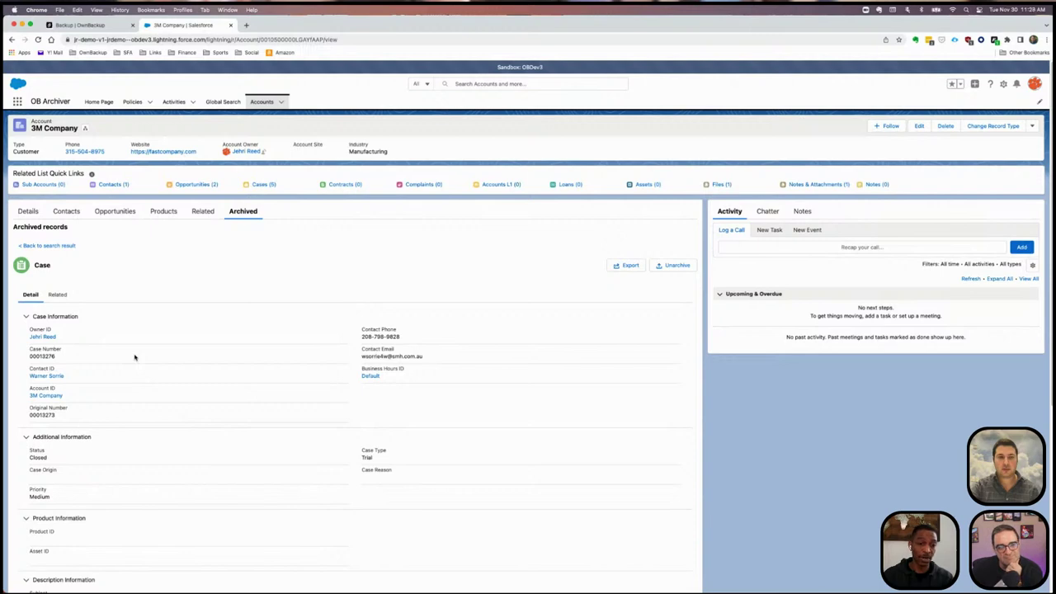
Show the archived case's related records and expand the first asset to examine its details.
{"action": "left_click", "coordinate": [57, 295]}
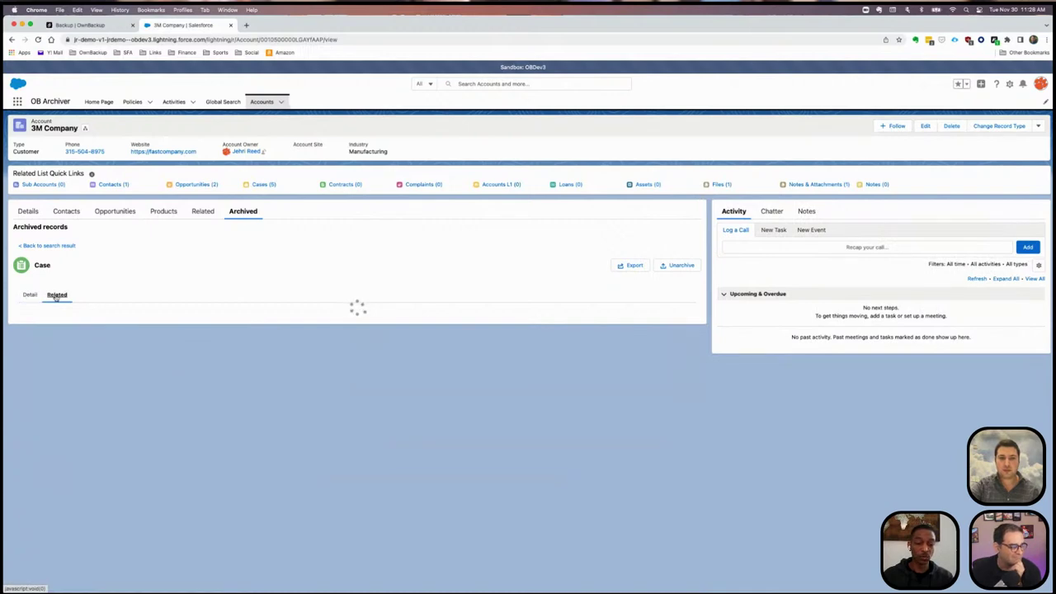
{"action": "scroll", "coordinate": [202, 382], "scroll_direction": "down", "scroll_amount": 2}
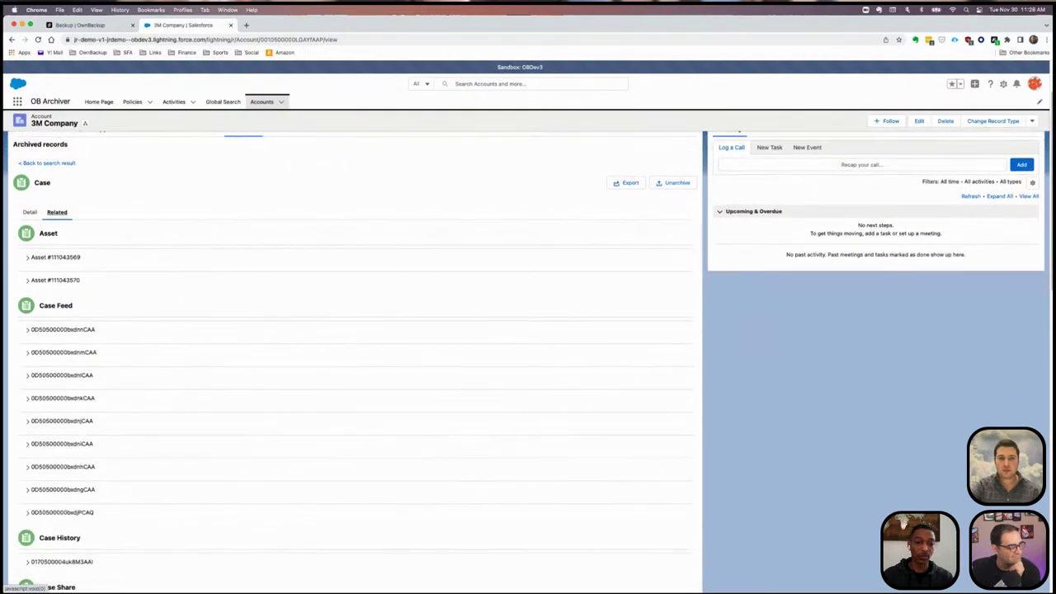
{"action": "left_click", "coordinate": [27, 258]}
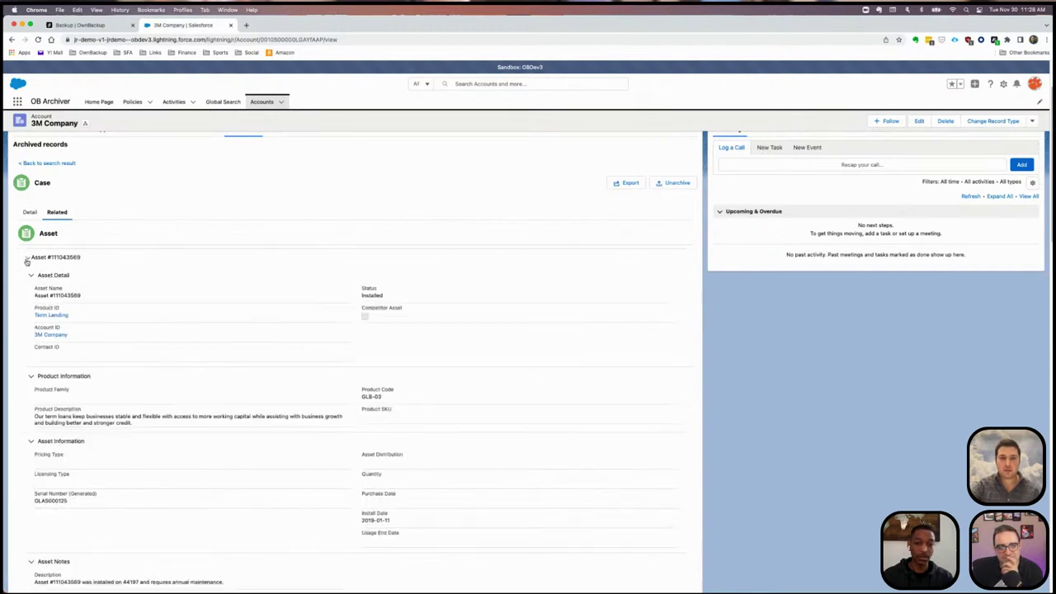
{"action": "scroll", "coordinate": [157, 362], "scroll_direction": "down", "scroll_amount": 1}
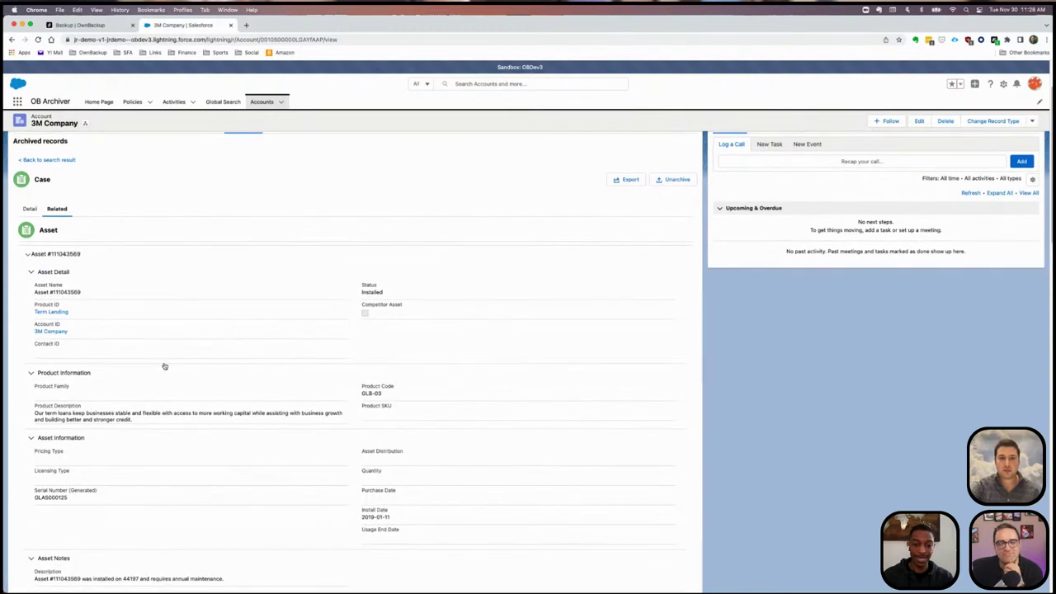
{"action": "scroll", "coordinate": [164, 365], "scroll_direction": "down", "scroll_amount": 1}
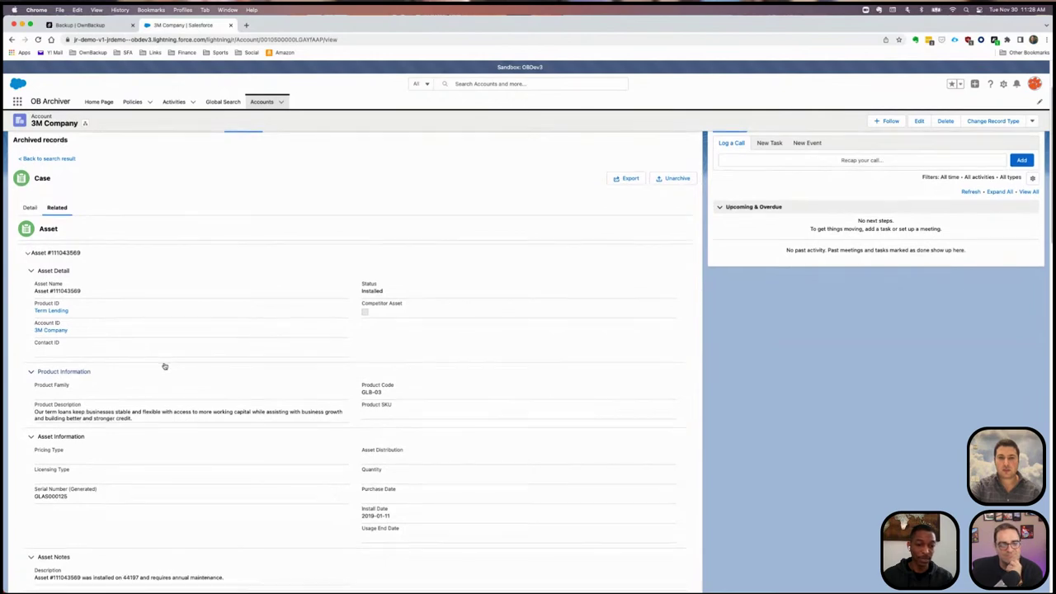
{"action": "scroll", "coordinate": [165, 369], "scroll_direction": "down", "scroll_amount": 3}
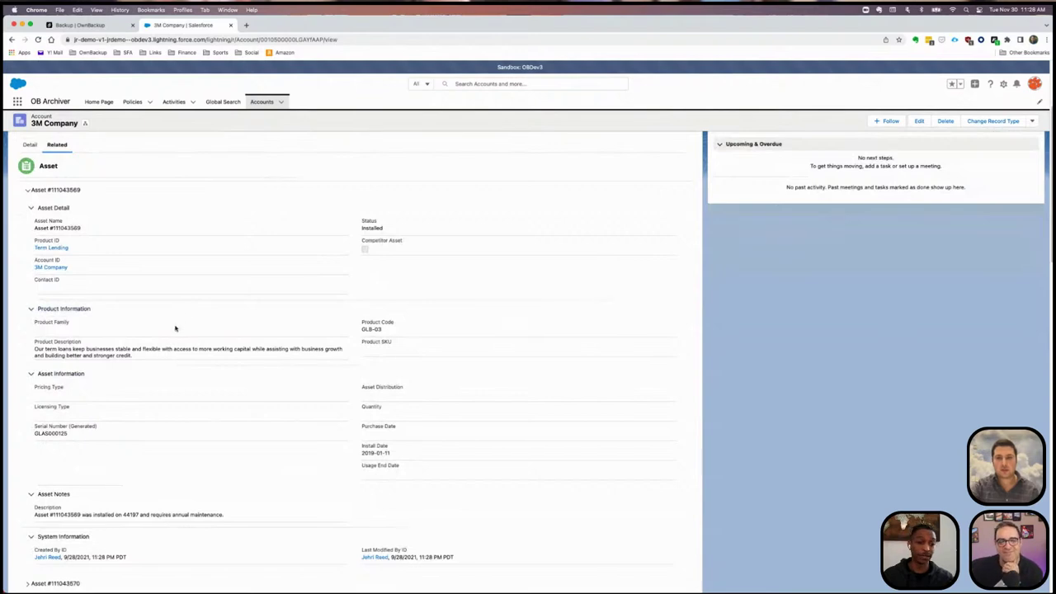
Browse the case feed, history and share records, and expand the first related email message to view its contents.
{"action": "scroll", "coordinate": [175, 325], "scroll_direction": "down", "scroll_amount": 3}
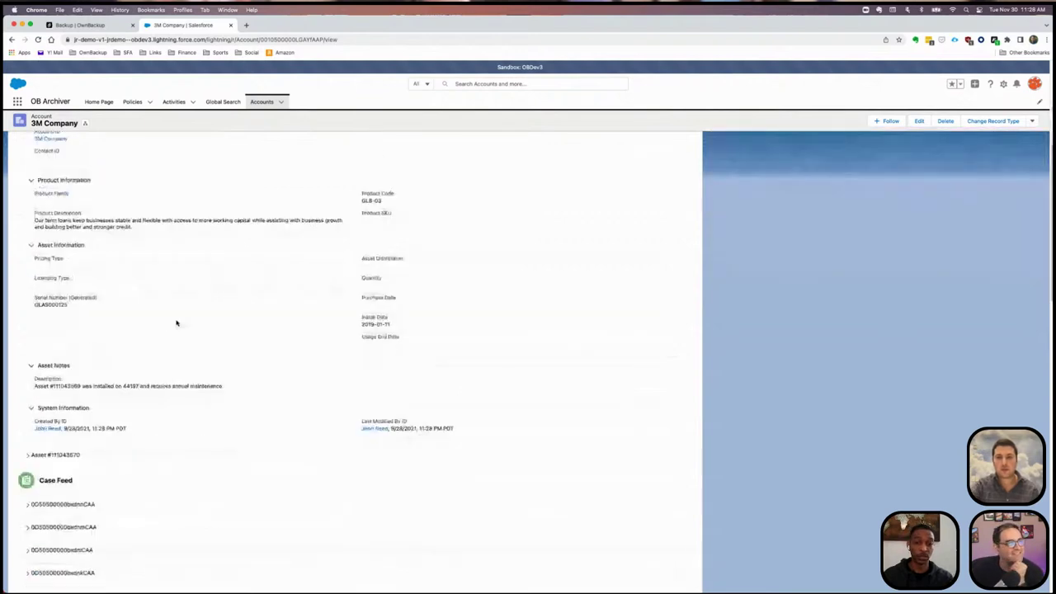
{"action": "scroll", "coordinate": [175, 322], "scroll_direction": "down", "scroll_amount": 6}
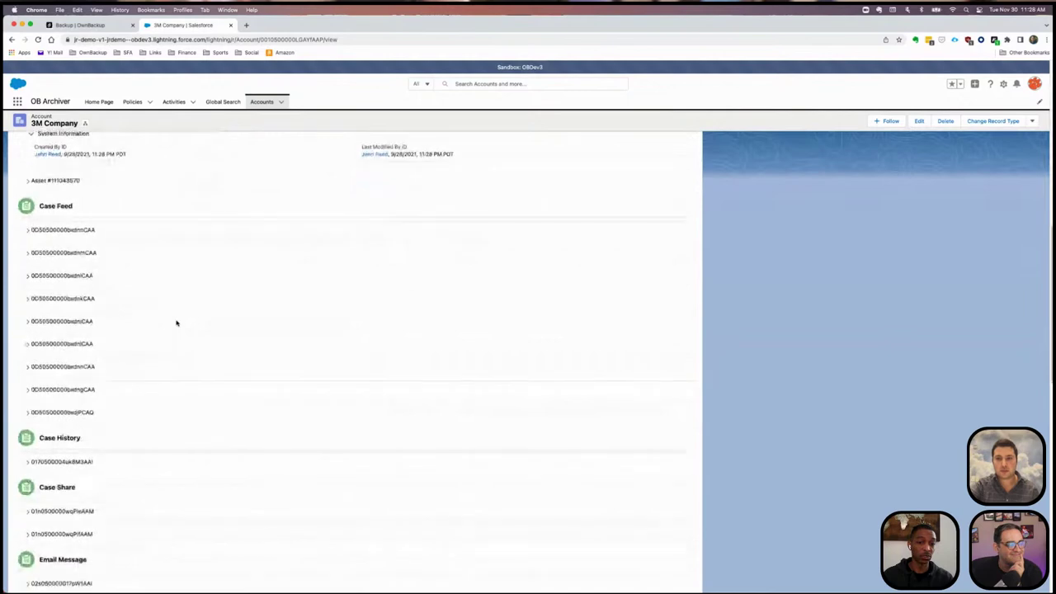
{"action": "scroll", "coordinate": [175, 322], "scroll_direction": "down", "scroll_amount": 1}
{"action": "scroll", "coordinate": [132, 351], "scroll_direction": "down", "scroll_amount": 1}
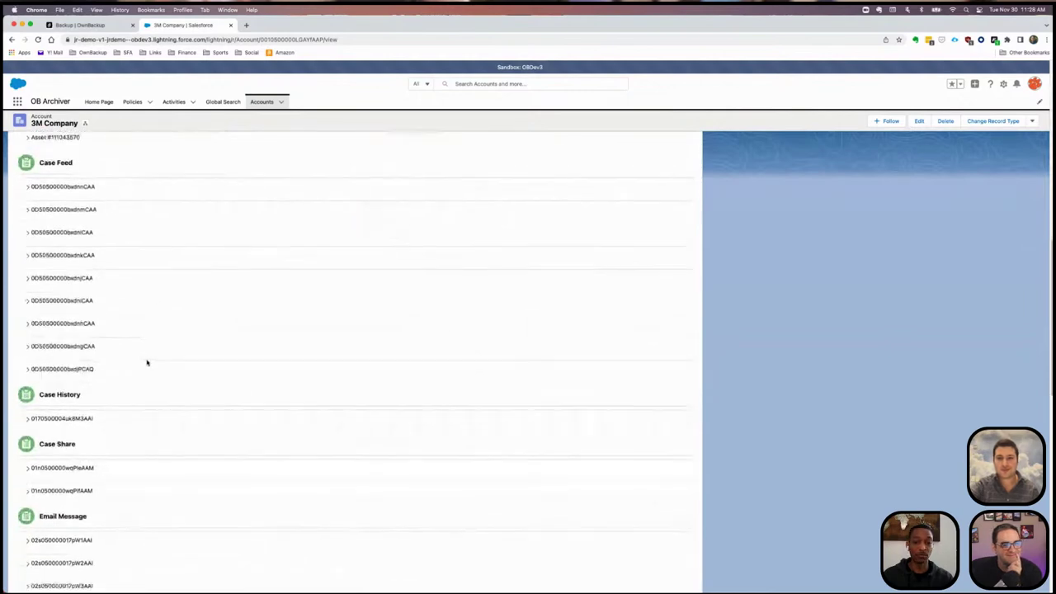
{"action": "scroll", "coordinate": [146, 363], "scroll_direction": "down", "scroll_amount": 3}
{"action": "scroll", "coordinate": [124, 338], "scroll_direction": "down", "scroll_amount": 2}
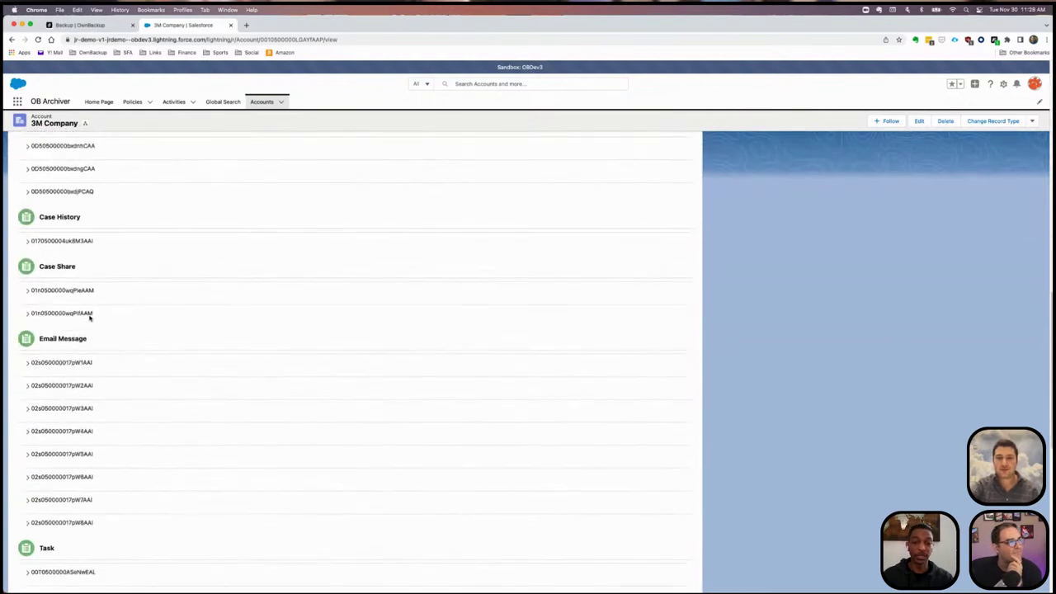
{"action": "scroll", "coordinate": [160, 341], "scroll_direction": "down", "scroll_amount": 3}
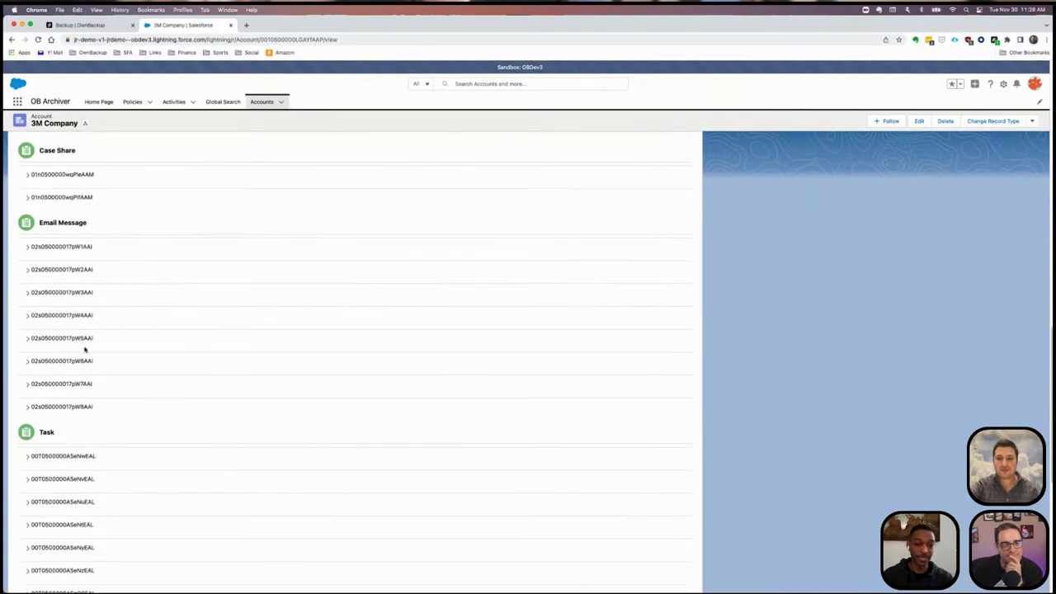
{"action": "left_click", "coordinate": [26, 247]}
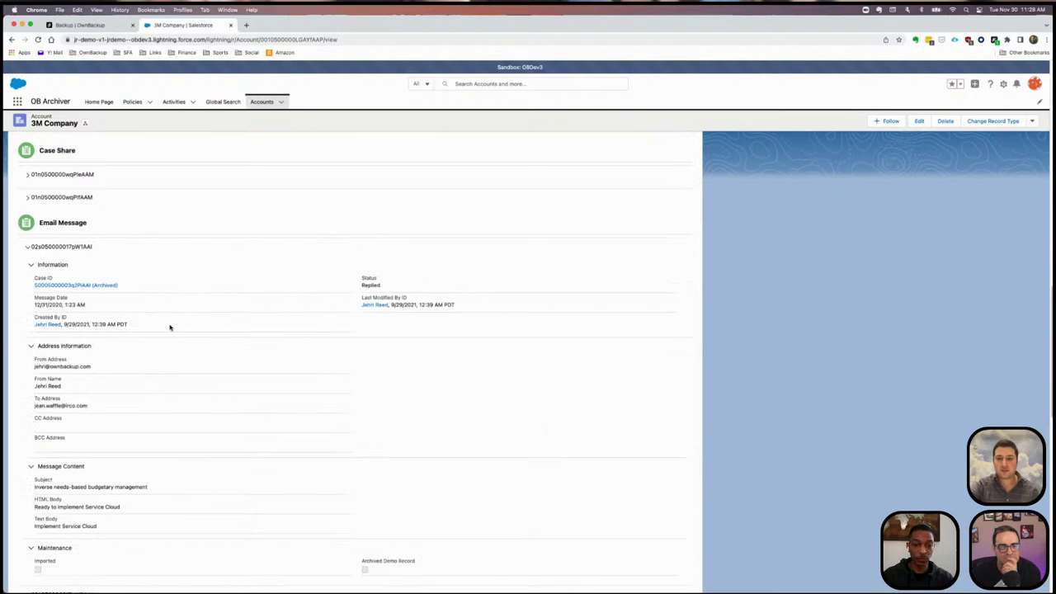
Preview the archived case's "Shield + OwnBackup" content document, read through it, and close the preview.
{"action": "scroll", "coordinate": [170, 326], "scroll_direction": "down", "scroll_amount": 6}
{"action": "scroll", "coordinate": [170, 327], "scroll_direction": "down", "scroll_amount": 12}
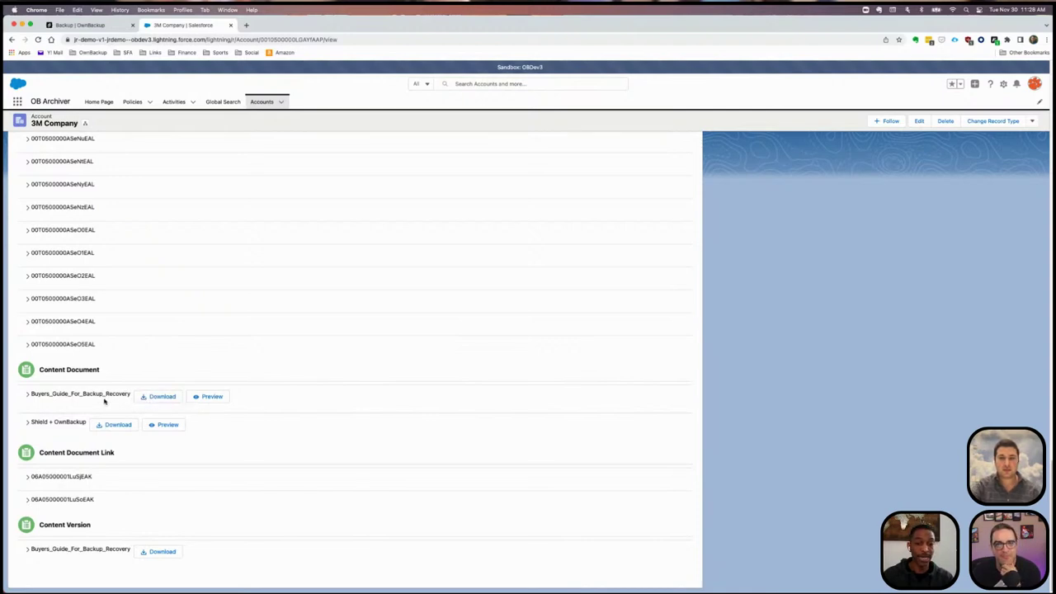
{"action": "left_click", "coordinate": [156, 424]}
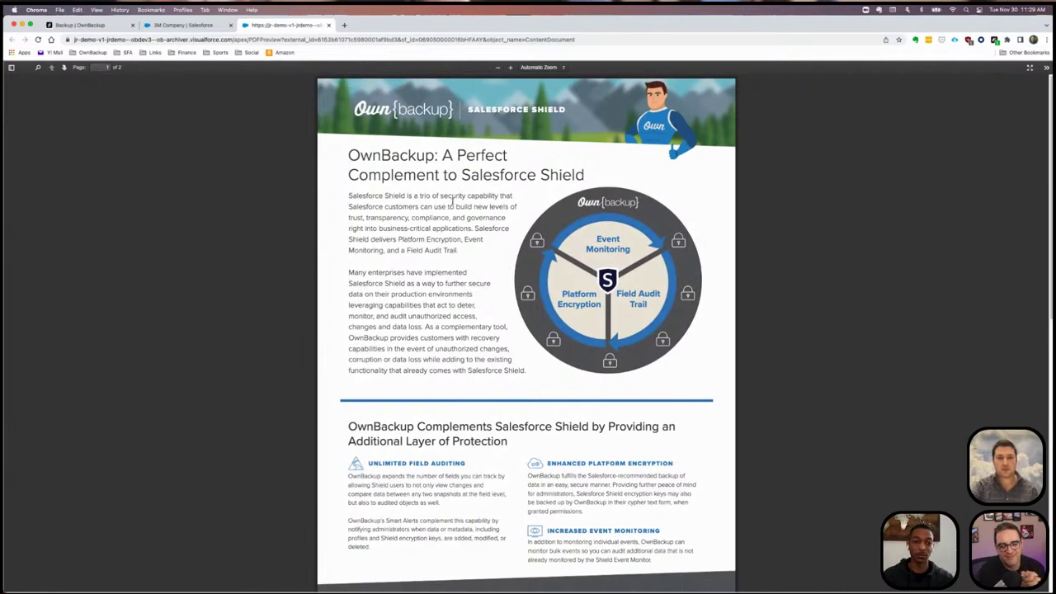
{"action": "scroll", "coordinate": [445, 273], "scroll_direction": "down", "scroll_amount": 4}
{"action": "scroll", "coordinate": [446, 272], "scroll_direction": "up", "scroll_amount": 2}
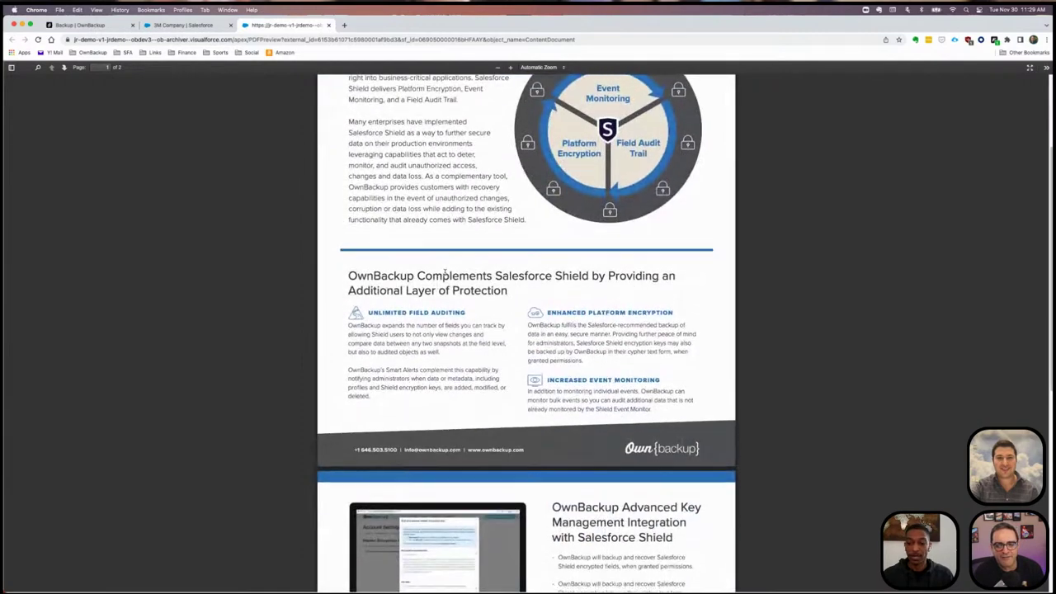
{"action": "scroll", "coordinate": [445, 275], "scroll_direction": "up", "scroll_amount": 2}
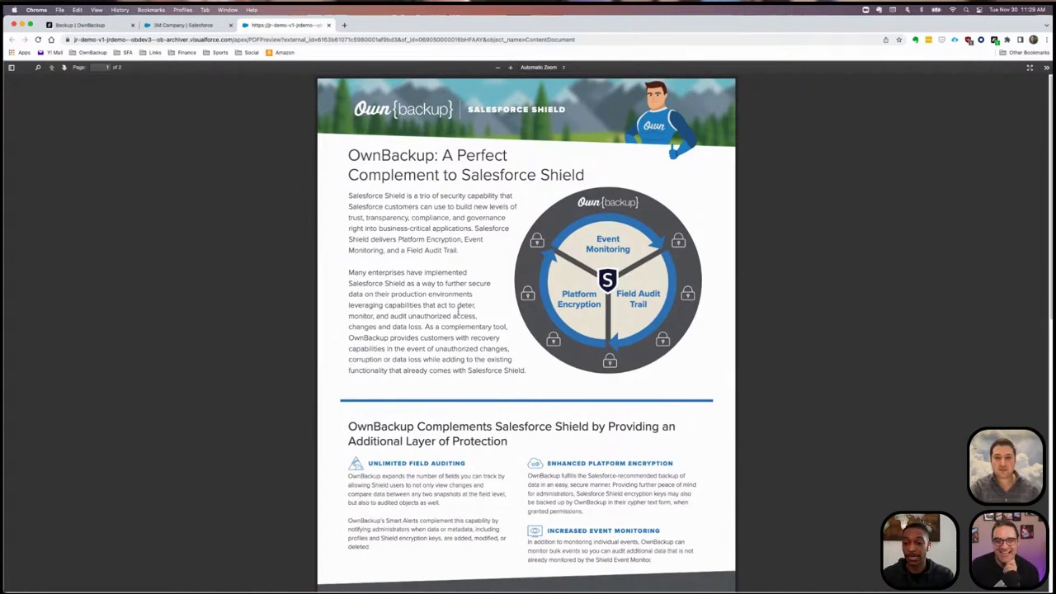
{"action": "scroll", "coordinate": [397, 281], "scroll_direction": "down", "scroll_amount": 3}
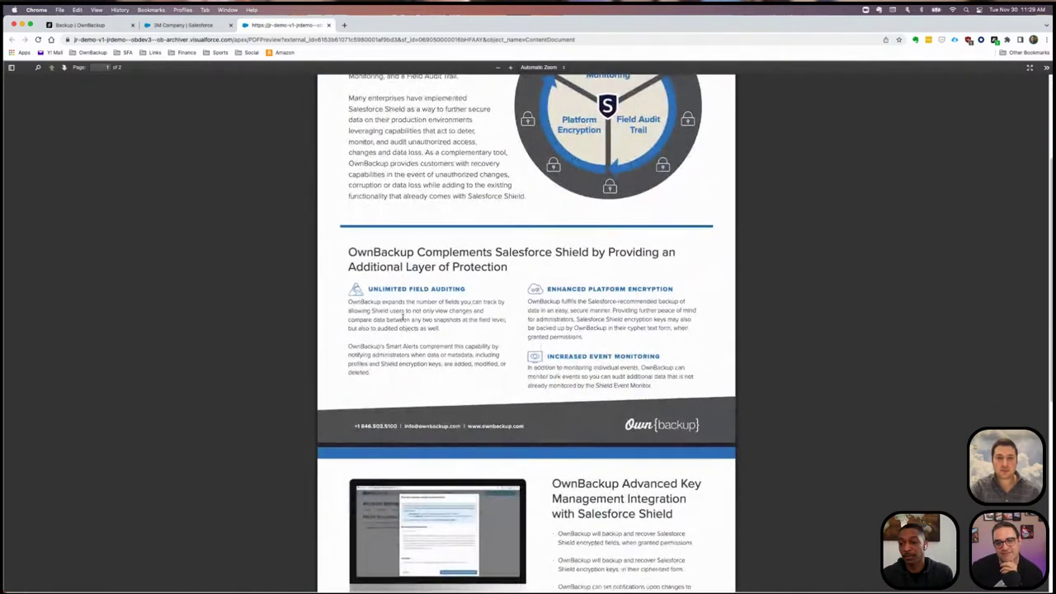
{"action": "scroll", "coordinate": [402, 314], "scroll_direction": "up", "scroll_amount": 1}
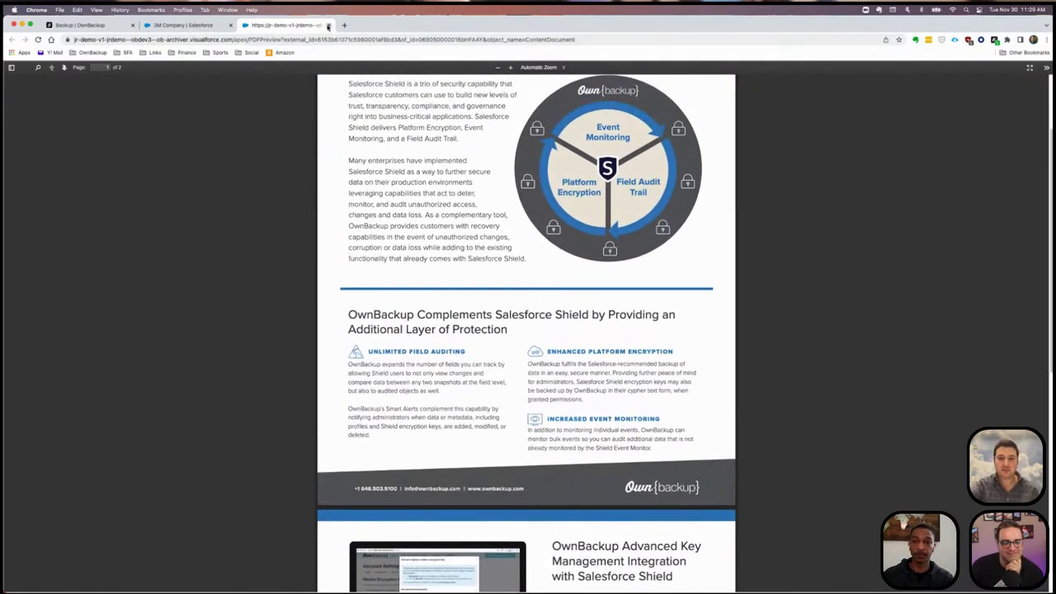
{"action": "left_click", "coordinate": [329, 25]}
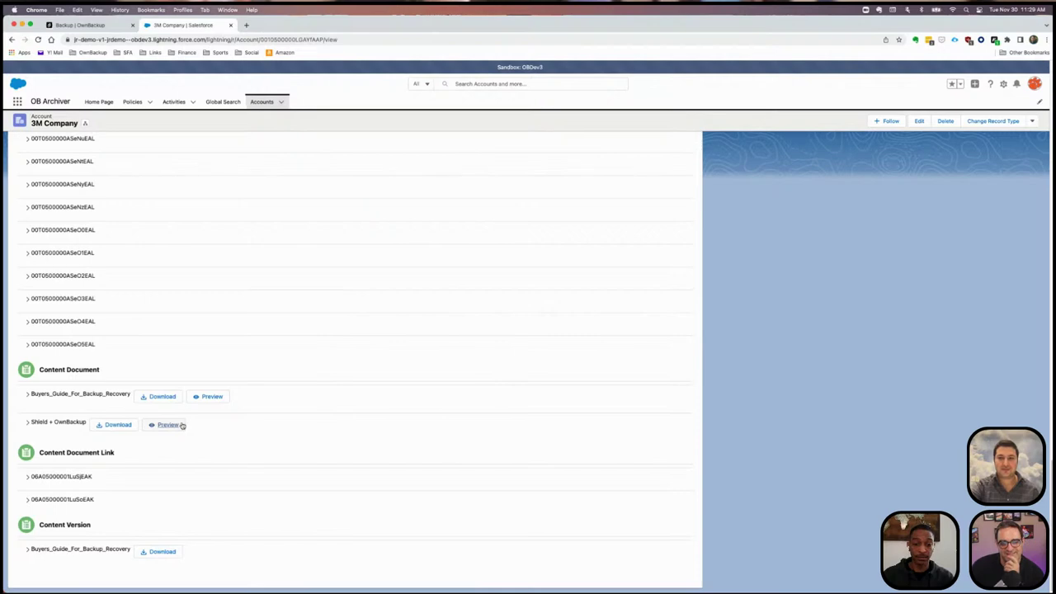
Search the live Salesforce records for case number 00012306.
{"action": "scroll", "coordinate": [267, 443], "scroll_direction": "up", "scroll_amount": 5}
{"action": "scroll", "coordinate": [267, 445], "scroll_direction": "up", "scroll_amount": 10}
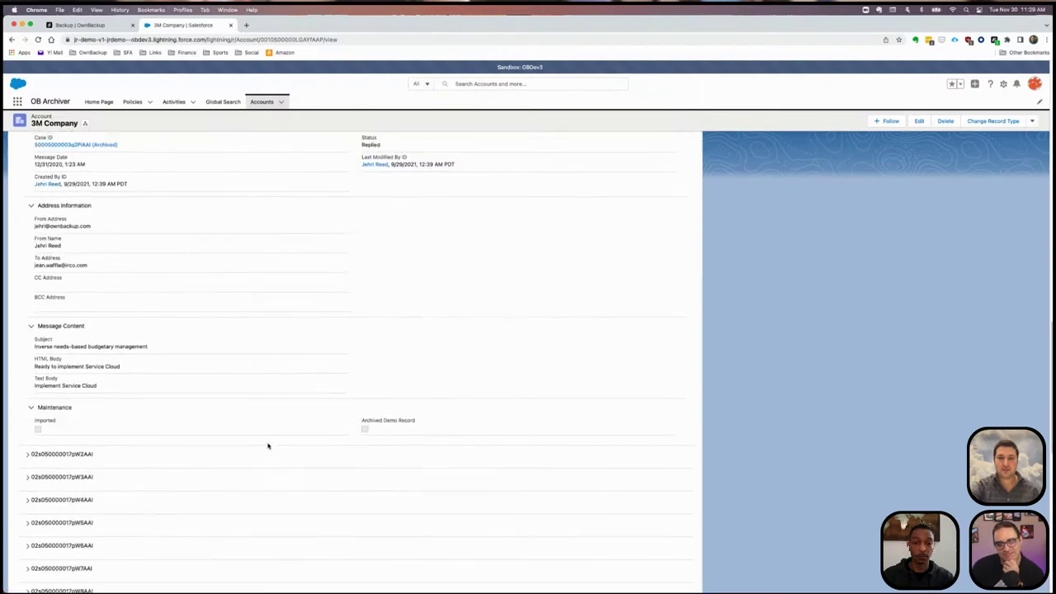
{"action": "scroll", "coordinate": [267, 446], "scroll_direction": "up", "scroll_amount": 5}
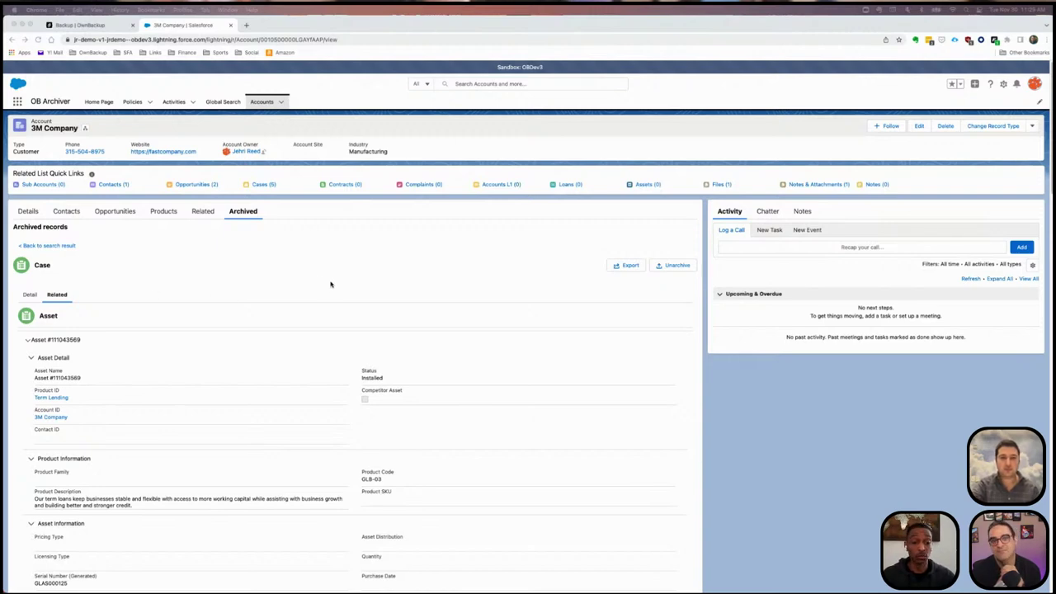
{"action": "left_click", "coordinate": [473, 84]}
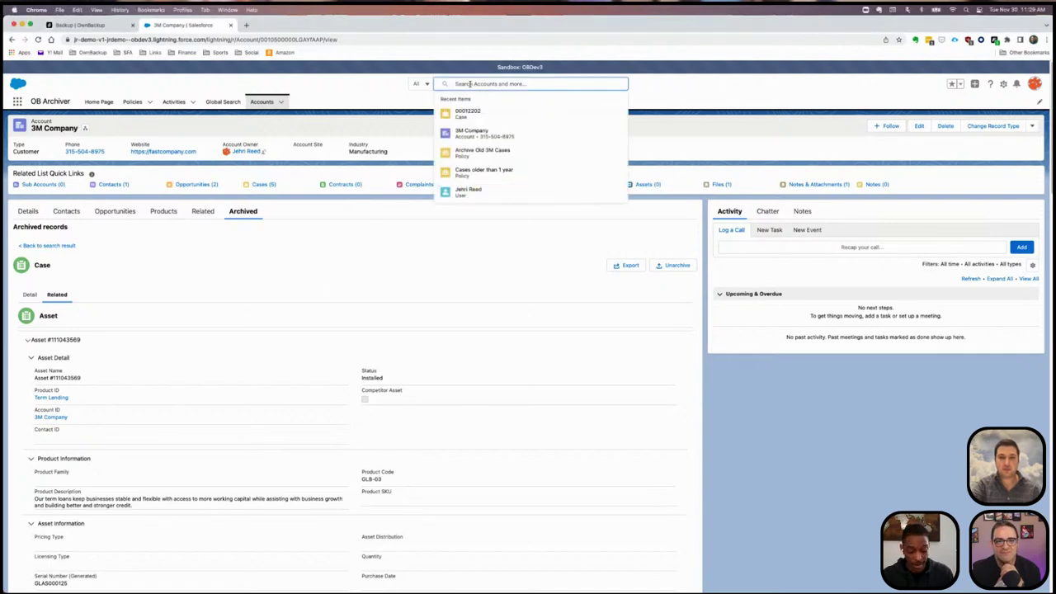
{"action": "type", "text": "00012306"}
{"action": "key", "text": "Return"}
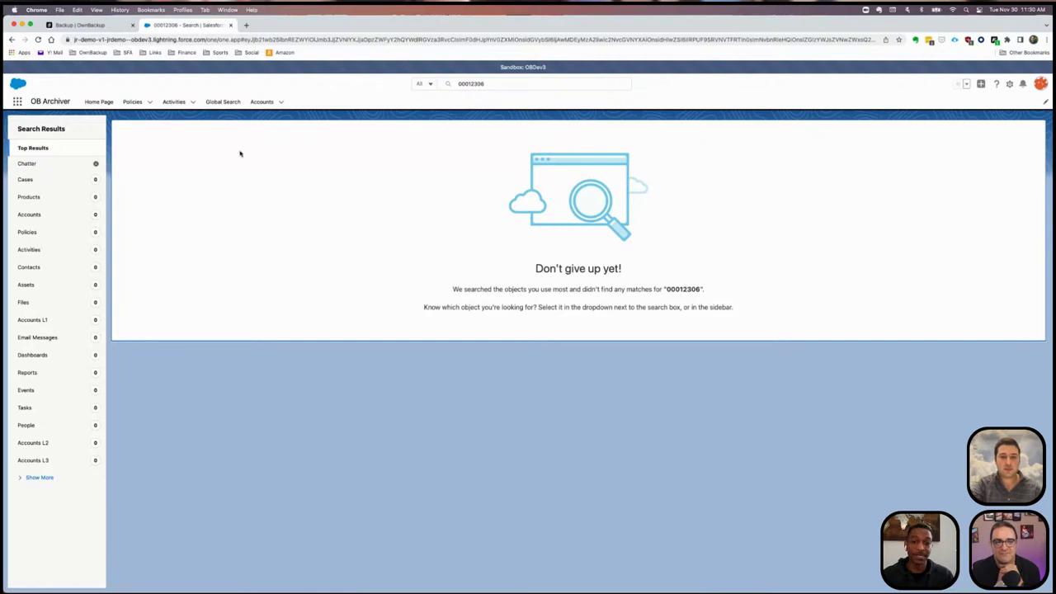
Search the archived data of all objects for 00012306 in Archiver Global Search, without a date range.
{"action": "left_click", "coordinate": [226, 104]}
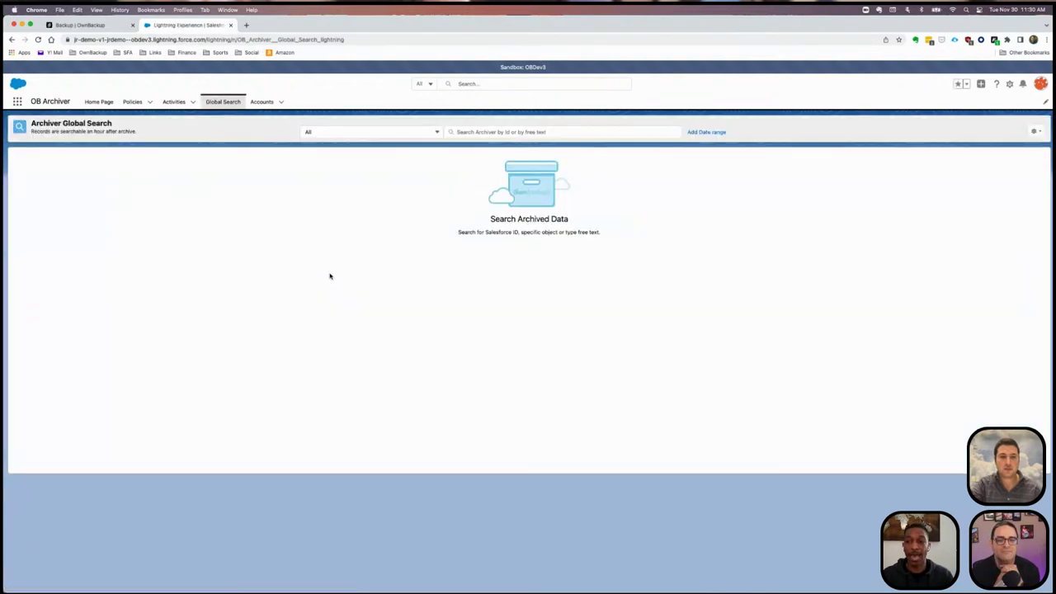
{"action": "left_click", "coordinate": [437, 132]}
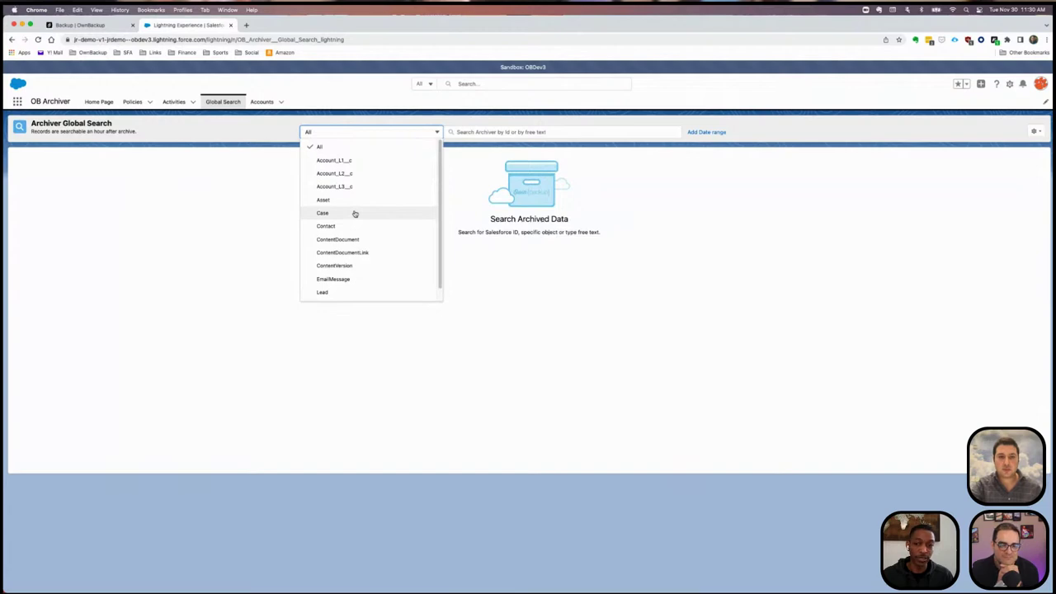
{"action": "left_click", "coordinate": [343, 147]}
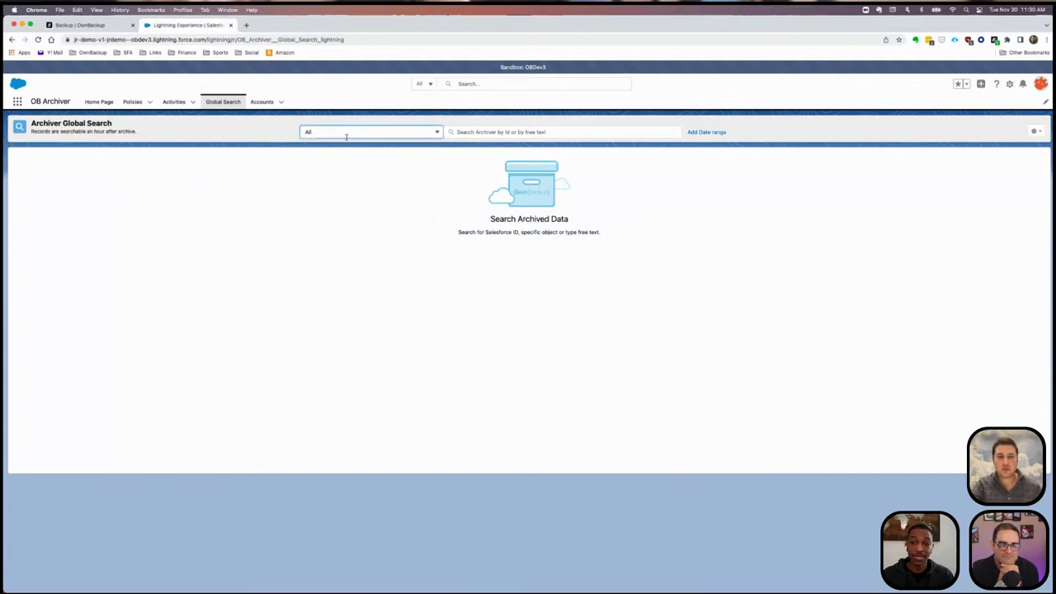
{"action": "left_click", "coordinate": [489, 131]}
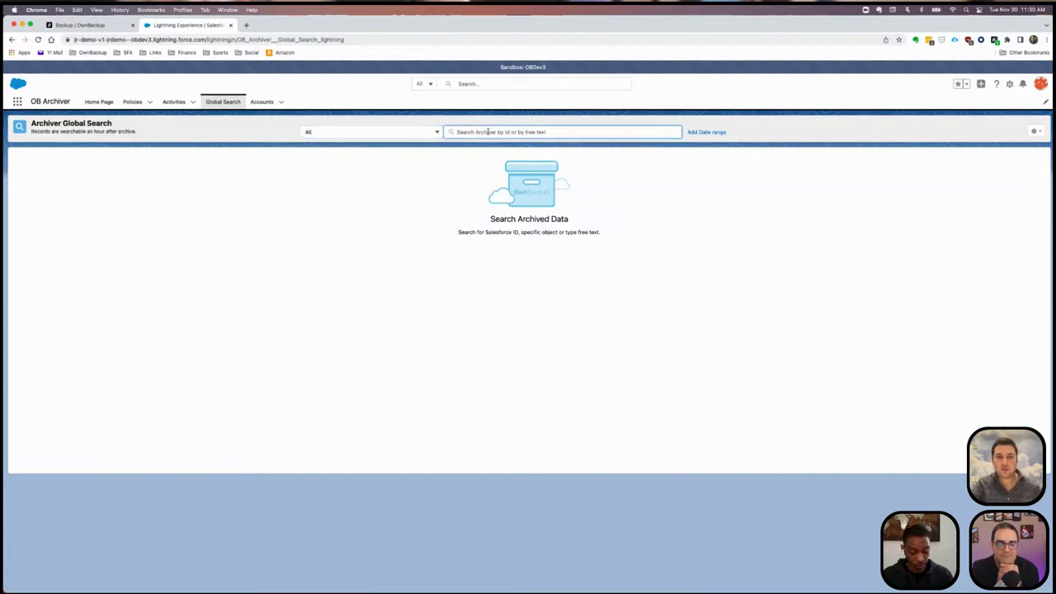
{"action": "type", "text": "00012306"}
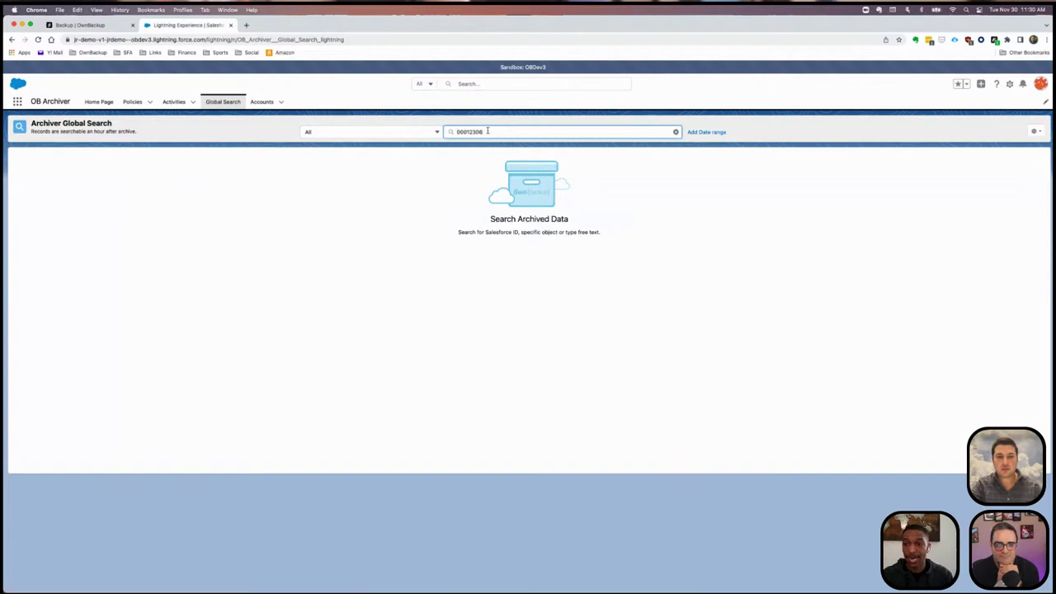
{"action": "left_click", "coordinate": [703, 132]}
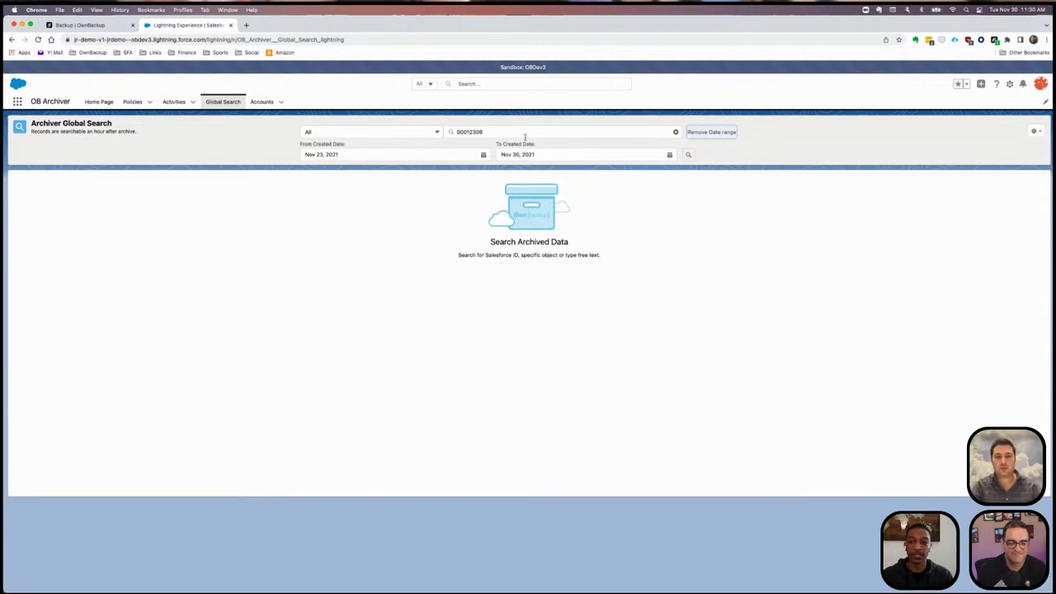
{"action": "left_click", "coordinate": [517, 132]}
{"action": "left_click", "coordinate": [689, 132]}
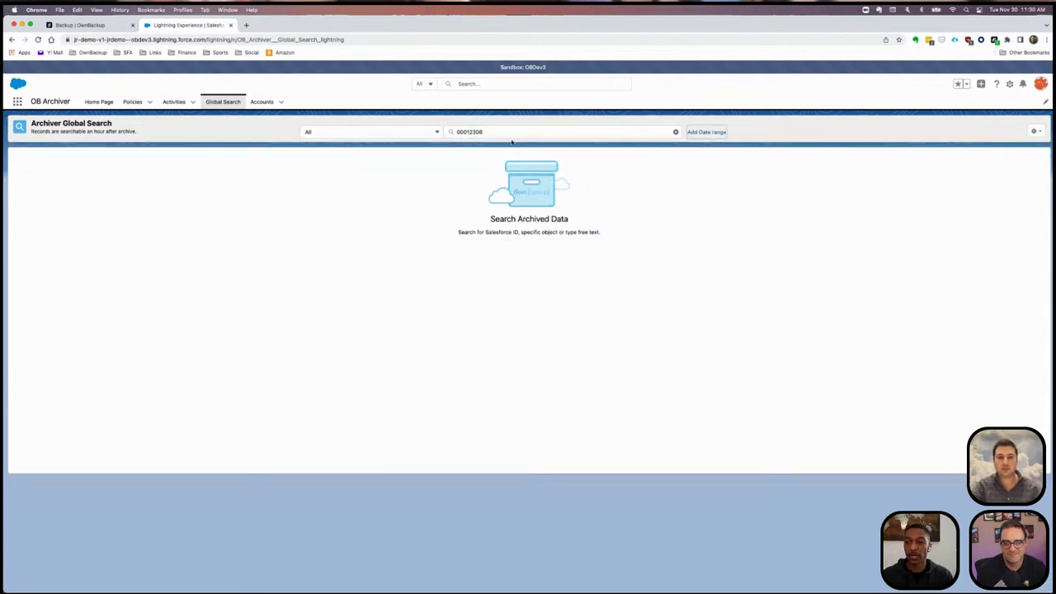
{"action": "key", "text": "Return"}
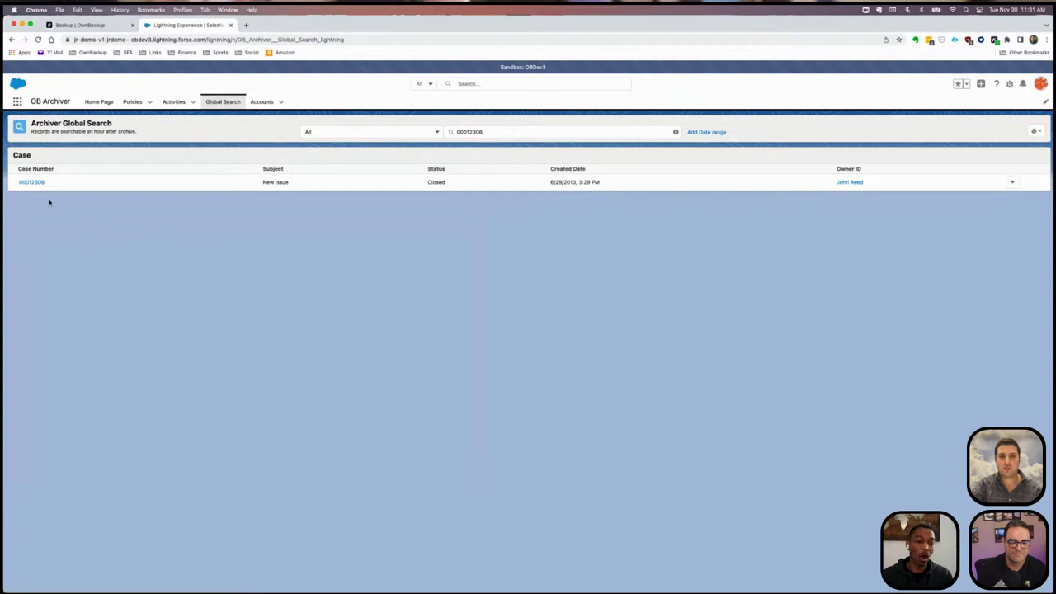
Check the available actions for archived case 00012306, then open it and review its detail fields.
{"action": "left_click", "coordinate": [1011, 182]}
{"action": "left_click", "coordinate": [1011, 183]}
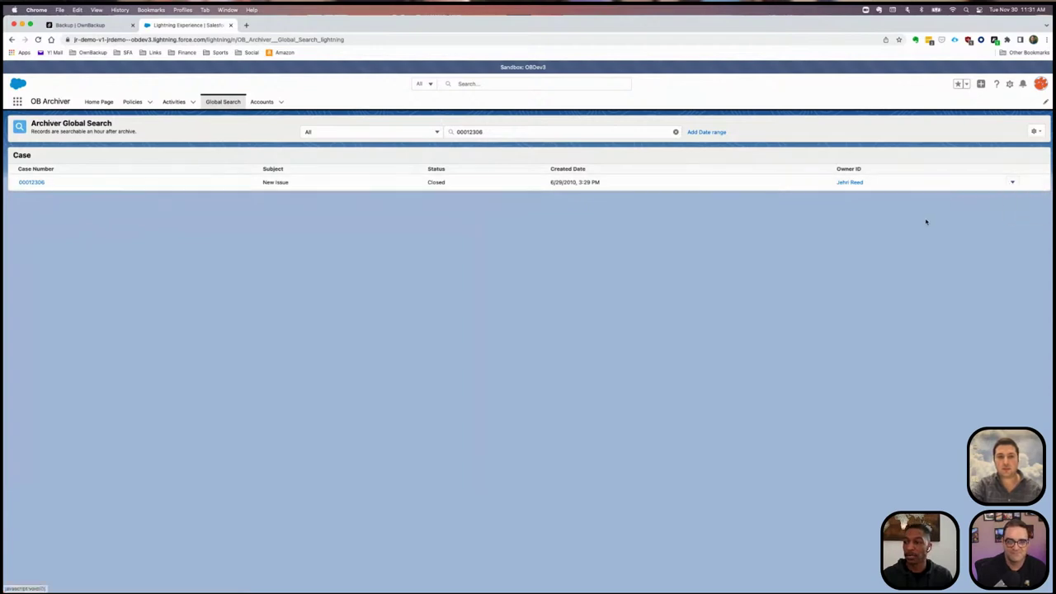
{"action": "left_click", "coordinate": [1011, 182]}
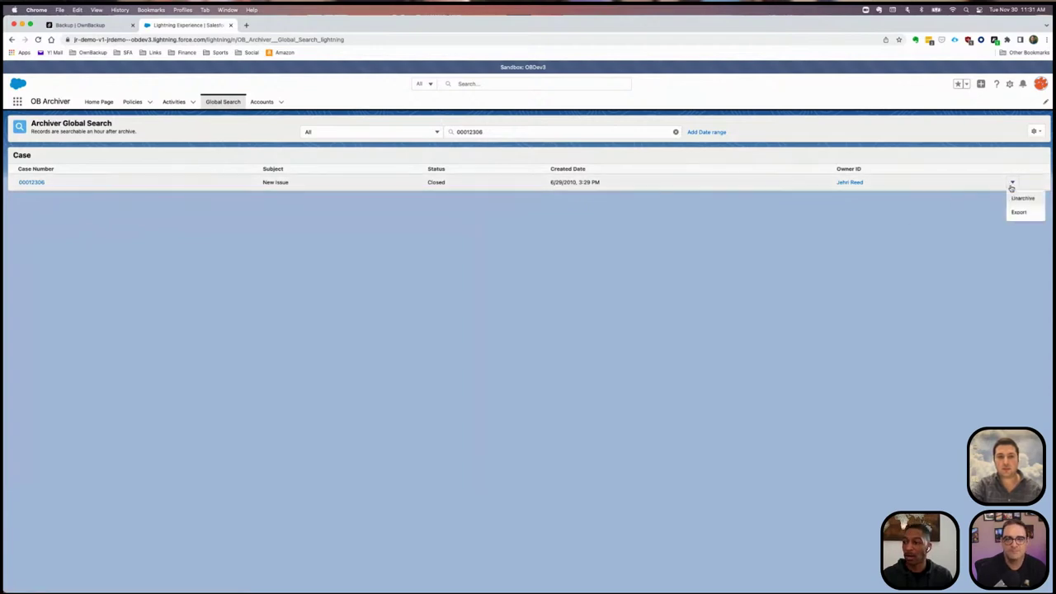
{"action": "left_click", "coordinate": [31, 183]}
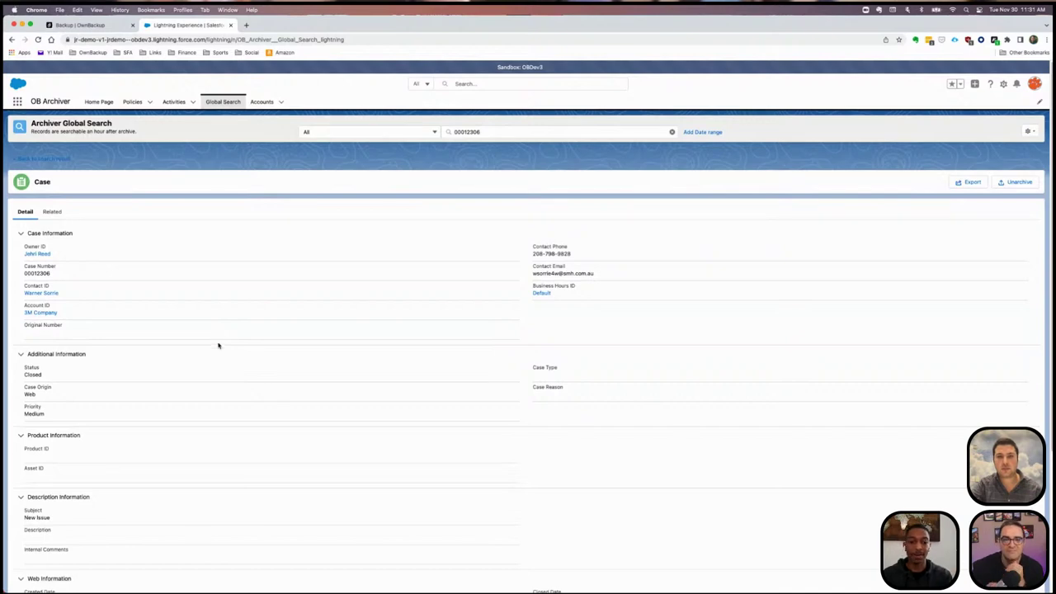
{"action": "scroll", "coordinate": [220, 347], "scroll_direction": "down", "scroll_amount": 1}
{"action": "scroll", "coordinate": [221, 347], "scroll_direction": "up", "scroll_amount": 1}
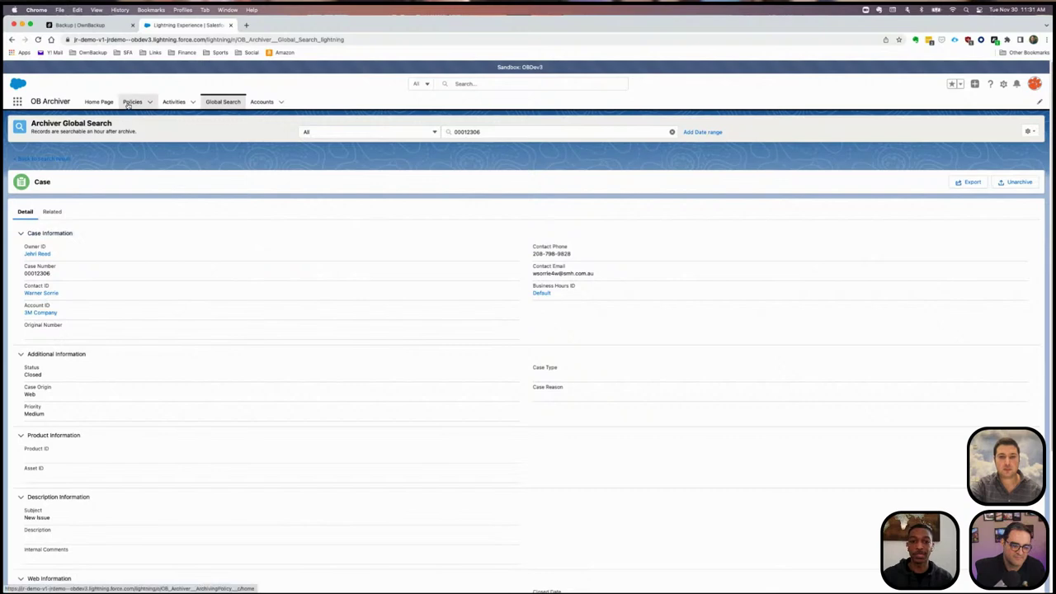
On the Archiver home dashboard, exclude Available from the My Salesforce Storage chart and inspect the space used per object.
{"action": "left_click", "coordinate": [98, 101]}
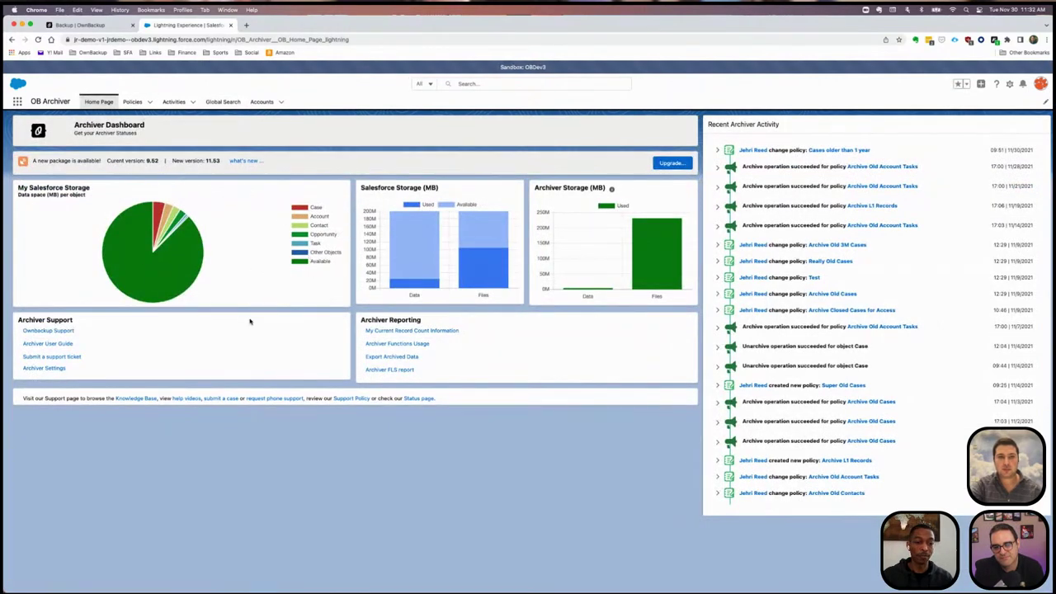
{"action": "left_click", "coordinate": [298, 262]}
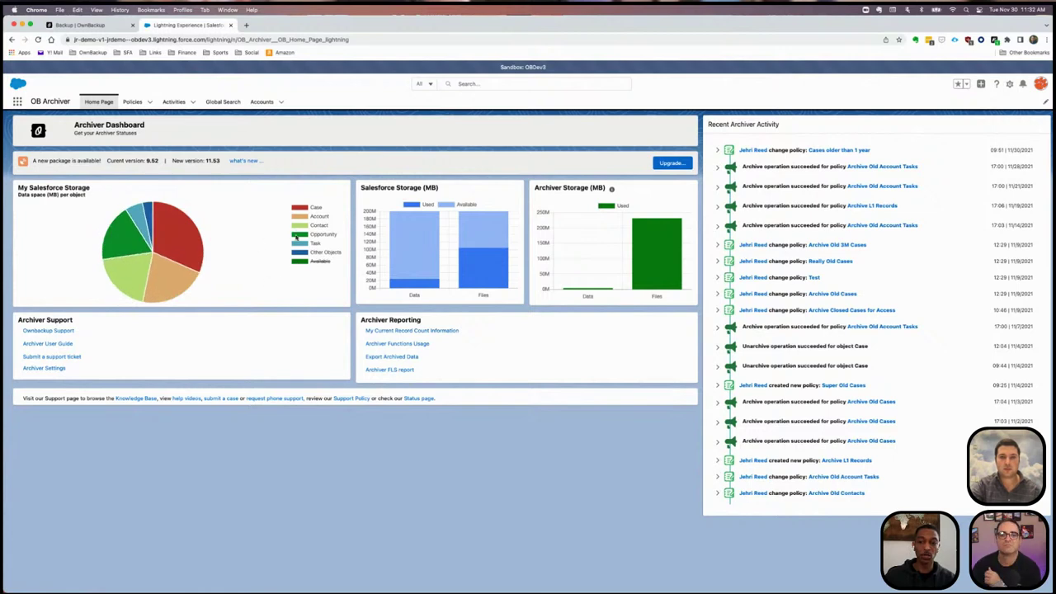
{"action": "mouse_move", "coordinate": [189, 240]}
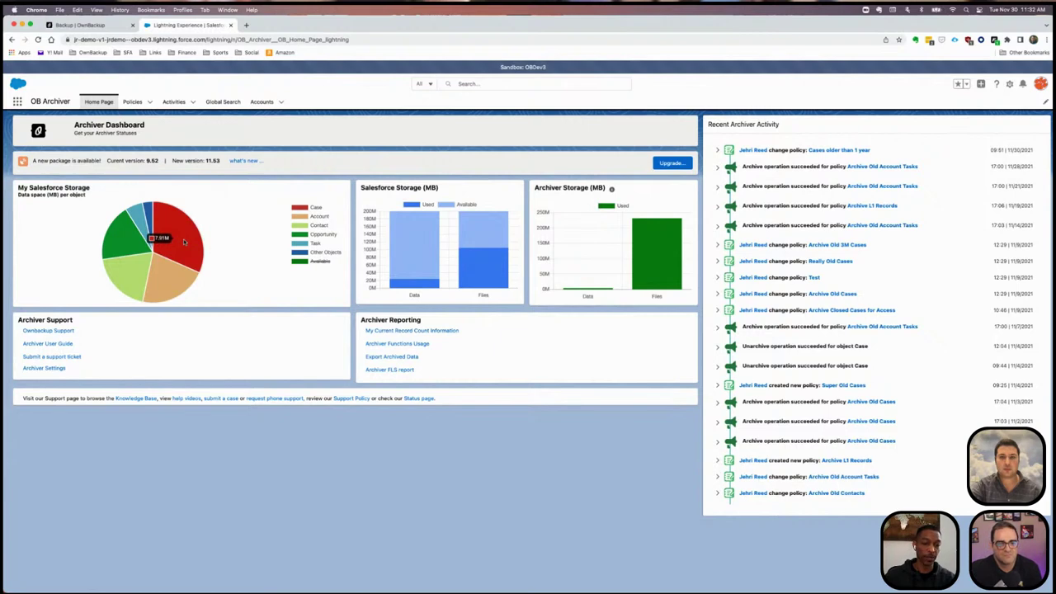
{"action": "mouse_move", "coordinate": [142, 268]}
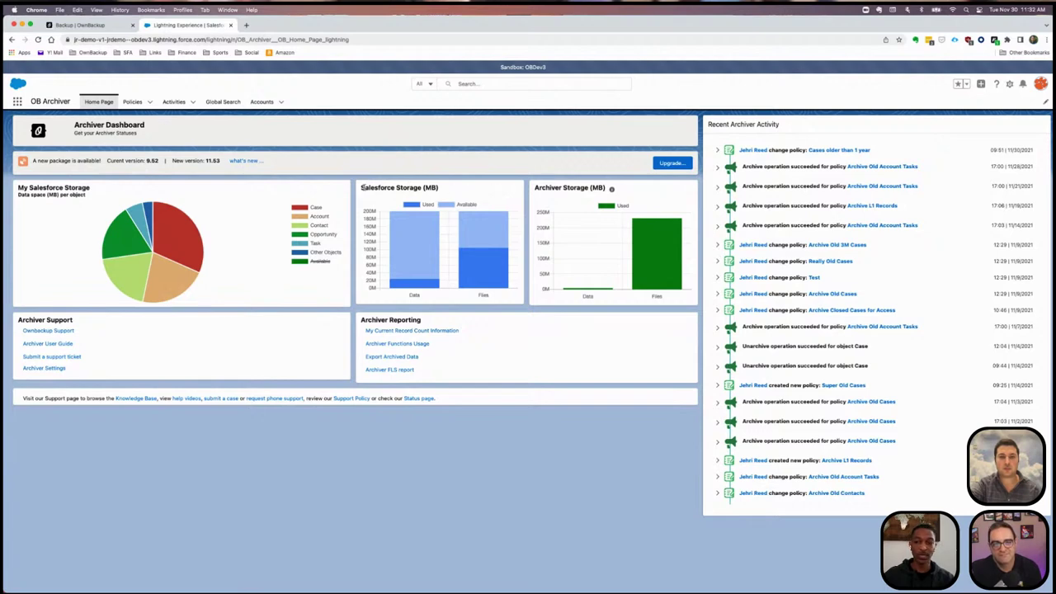
Examine the data and files figures in the Salesforce Storage and Archiver Storage charts.
{"action": "mouse_move", "coordinate": [411, 255]}
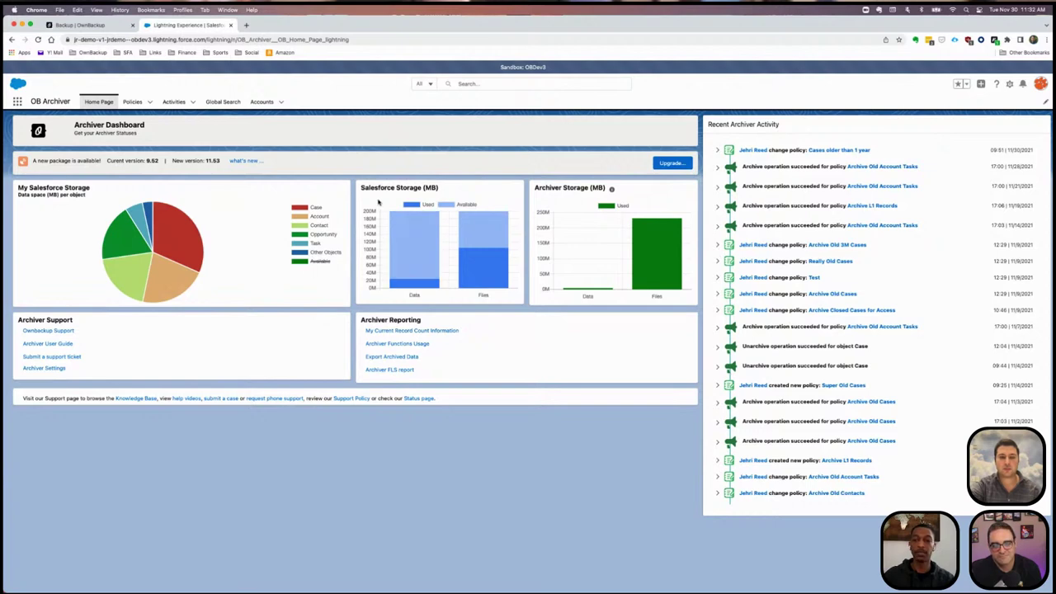
{"action": "mouse_move", "coordinate": [404, 220]}
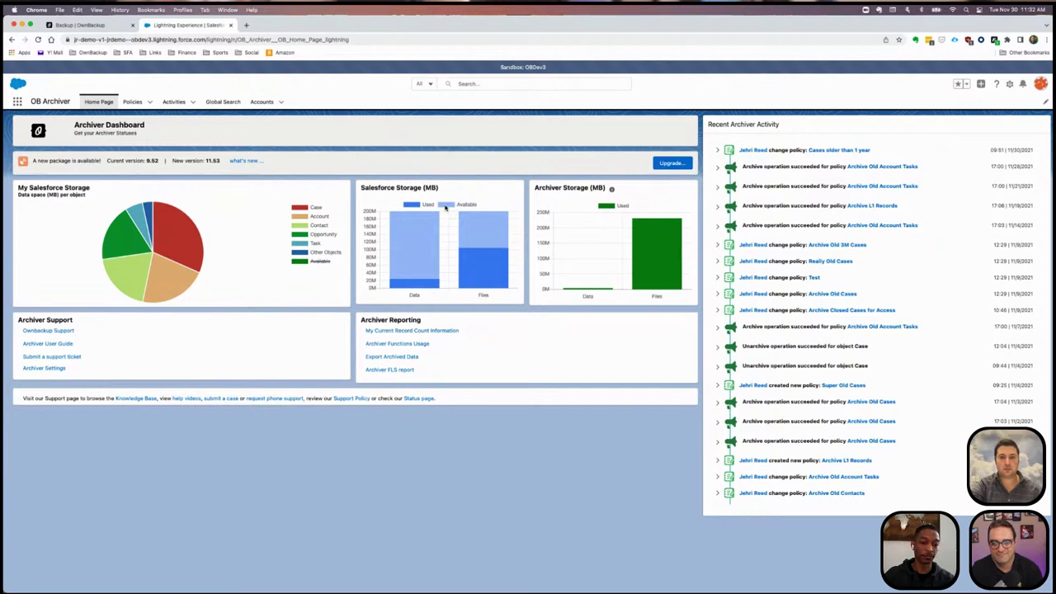
{"action": "mouse_move", "coordinate": [418, 279]}
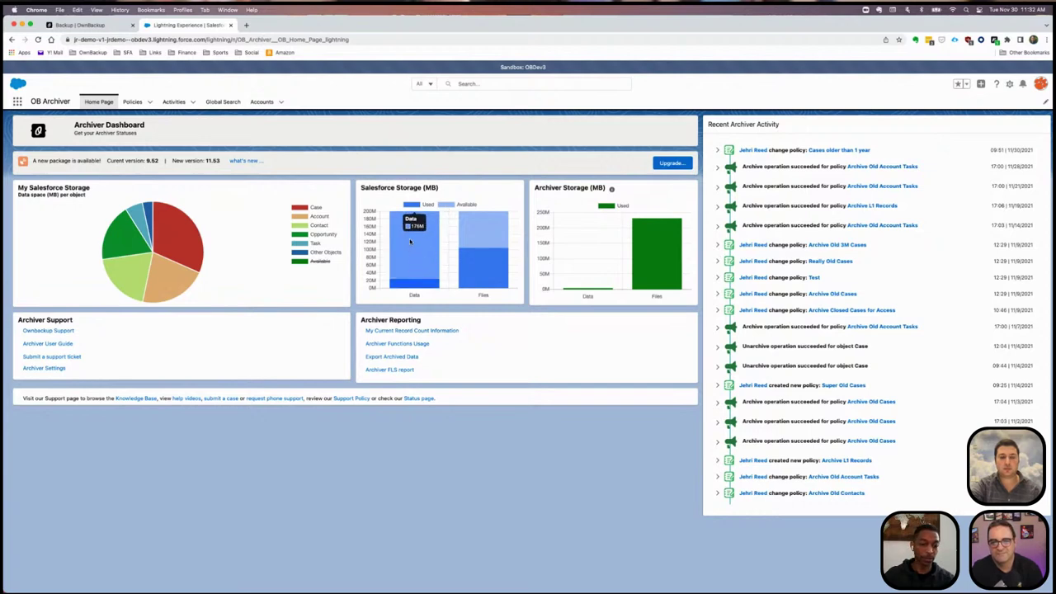
{"action": "mouse_move", "coordinate": [489, 278]}
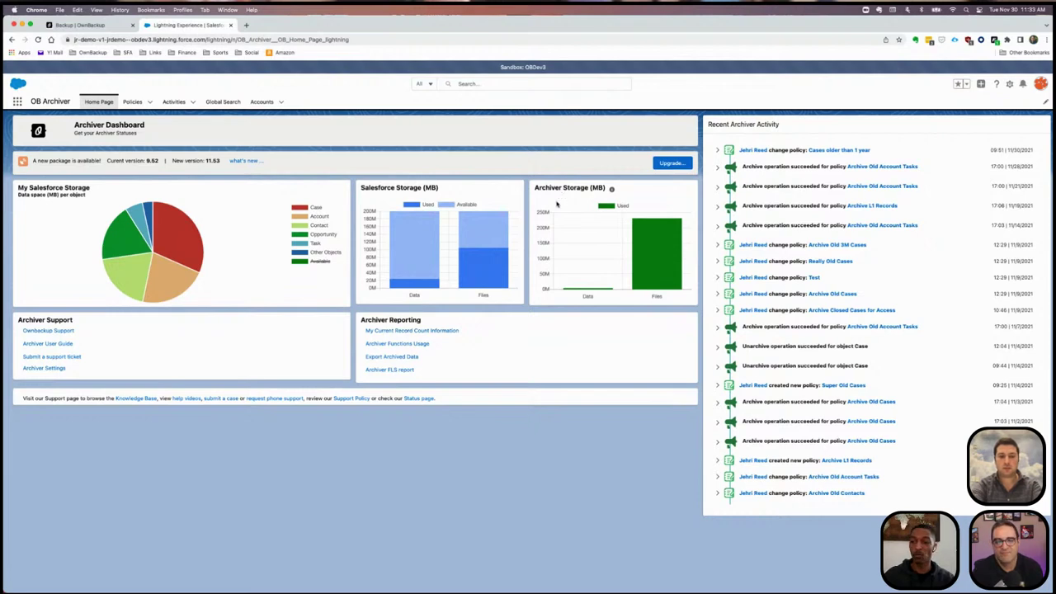
{"action": "mouse_move", "coordinate": [587, 292]}
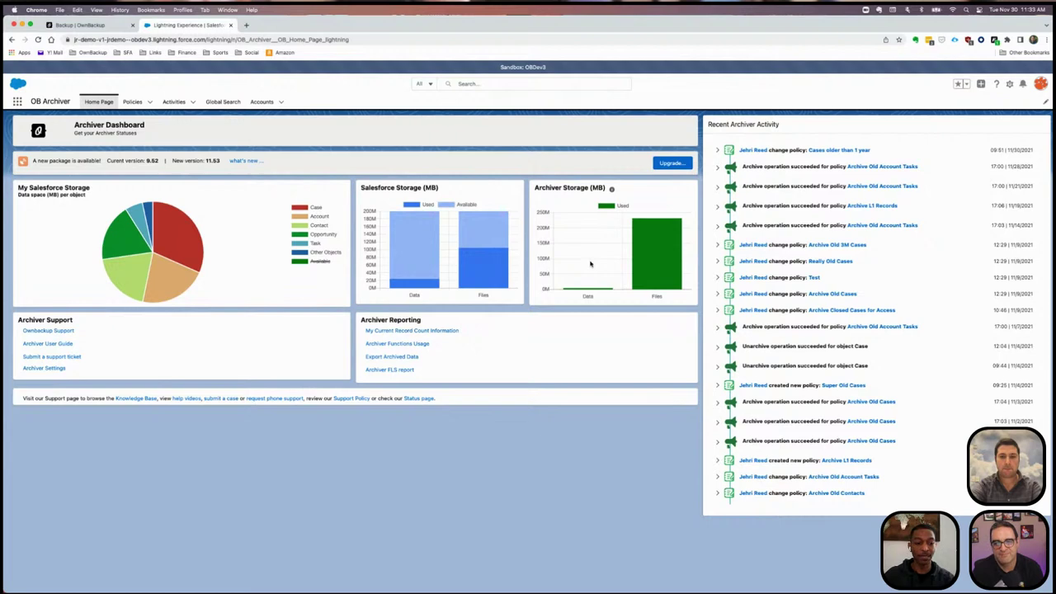
{"action": "mouse_move", "coordinate": [656, 272]}
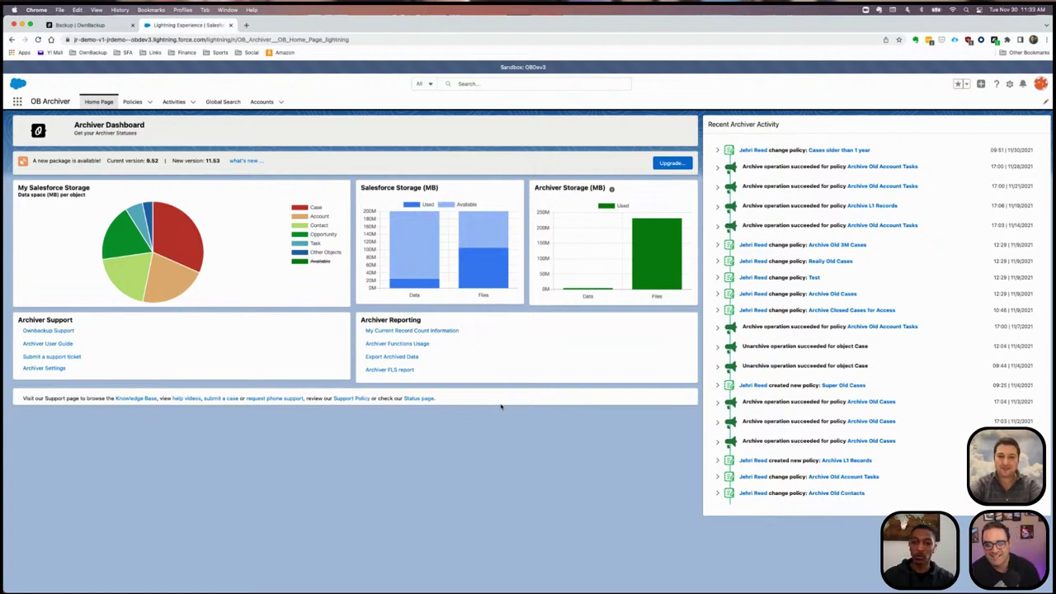
Open the Archive Old 3M Cases policy and review its schedule, query filter, fields configuration and content document settings.
{"action": "left_click", "coordinate": [133, 103]}
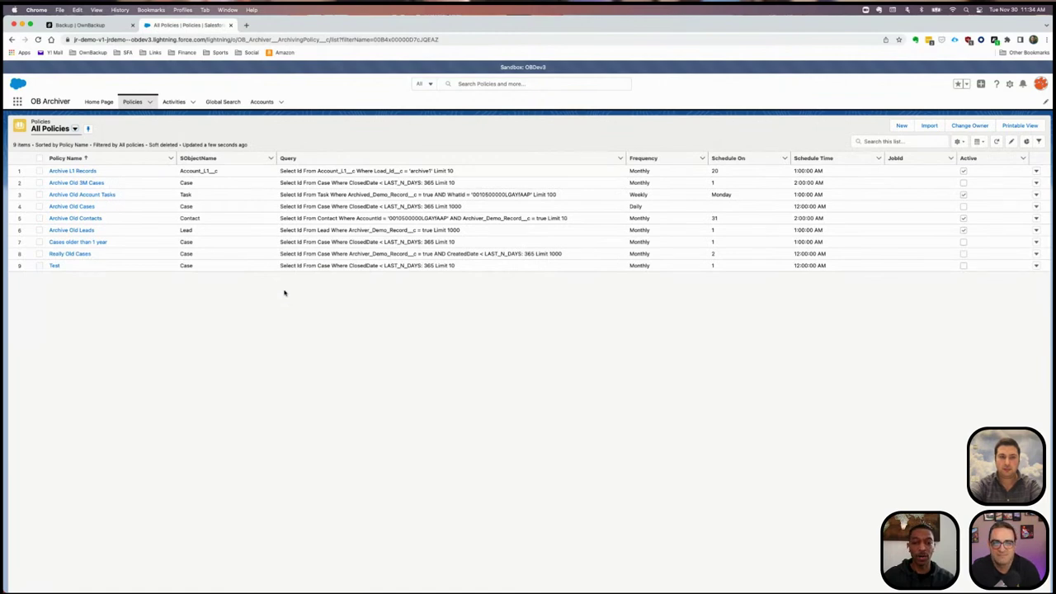
{"action": "left_click", "coordinate": [74, 185]}
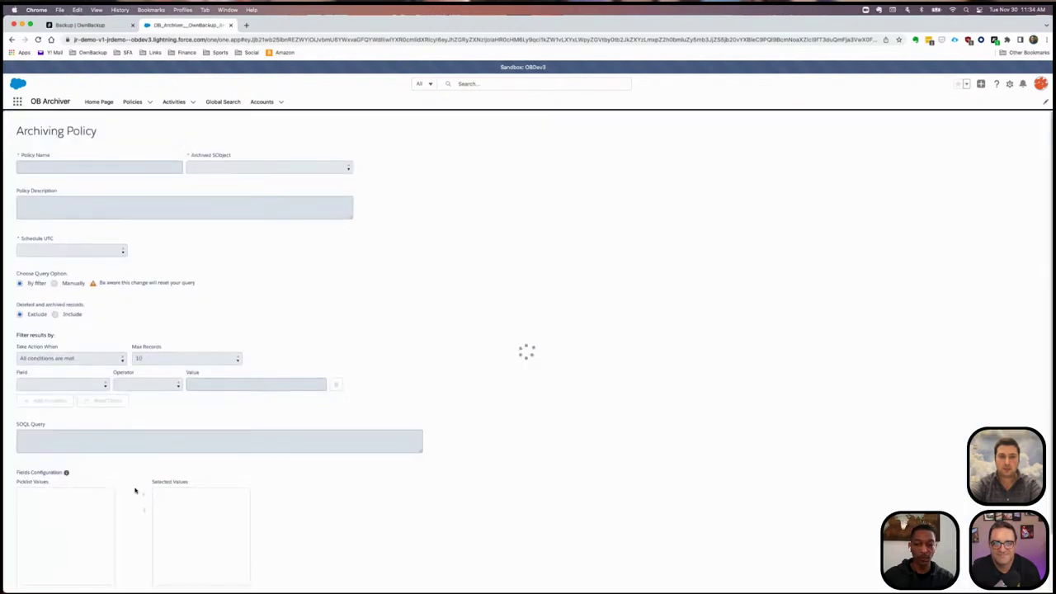
{"action": "scroll", "coordinate": [132, 493], "scroll_direction": "down", "scroll_amount": 2}
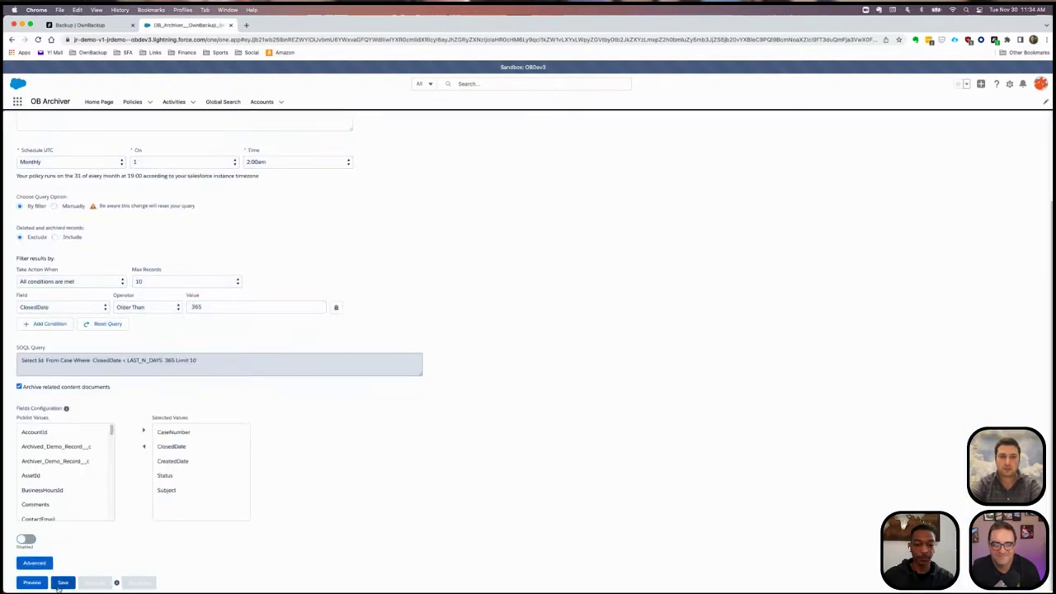
{"action": "scroll", "coordinate": [239, 435], "scroll_direction": "up", "scroll_amount": 2}
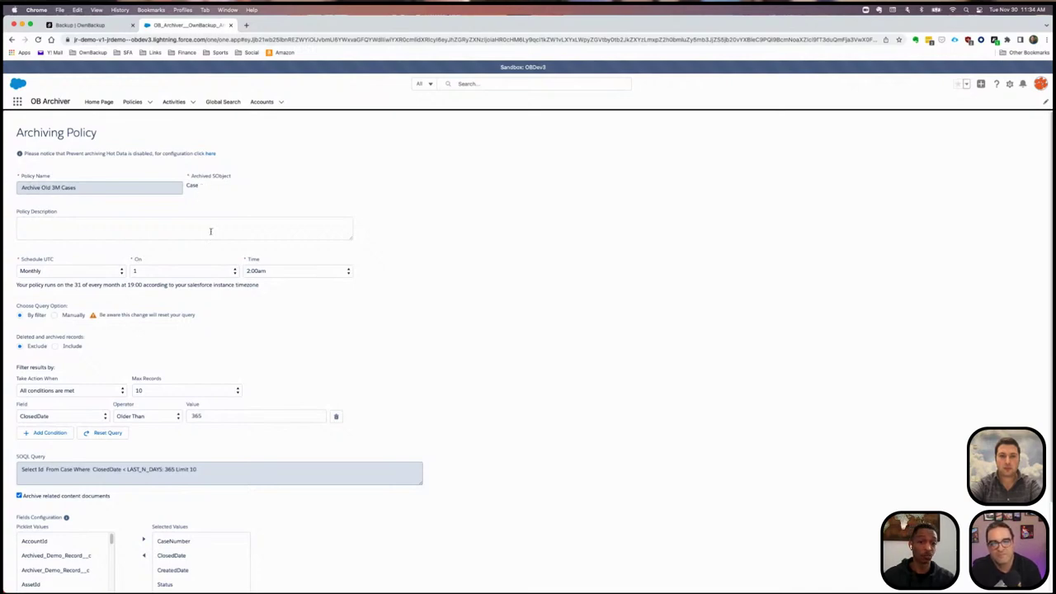
{"action": "scroll", "coordinate": [237, 258], "scroll_direction": "down", "scroll_amount": 2}
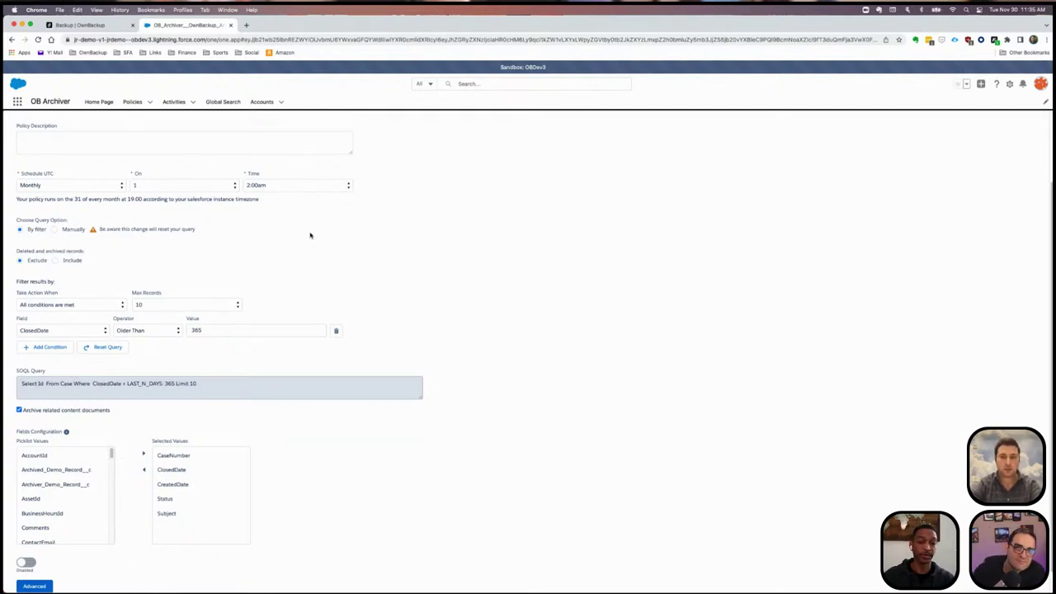
{"action": "scroll", "coordinate": [311, 235], "scroll_direction": "down", "scroll_amount": 1}
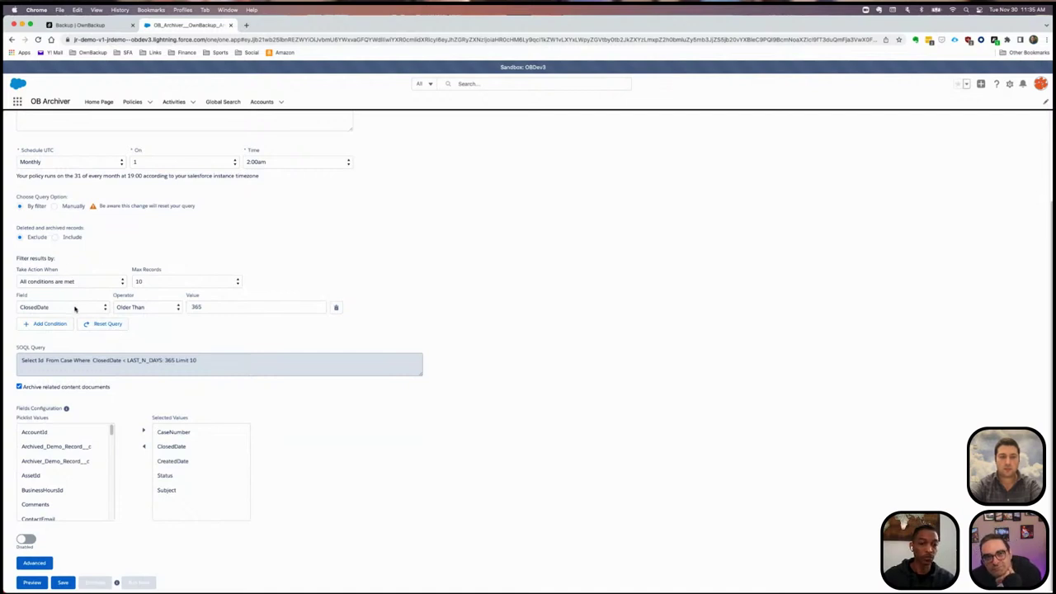
Try the Manually query option, inspect the editable SOQL query, and return the policy to By filter.
{"action": "left_click", "coordinate": [54, 206]}
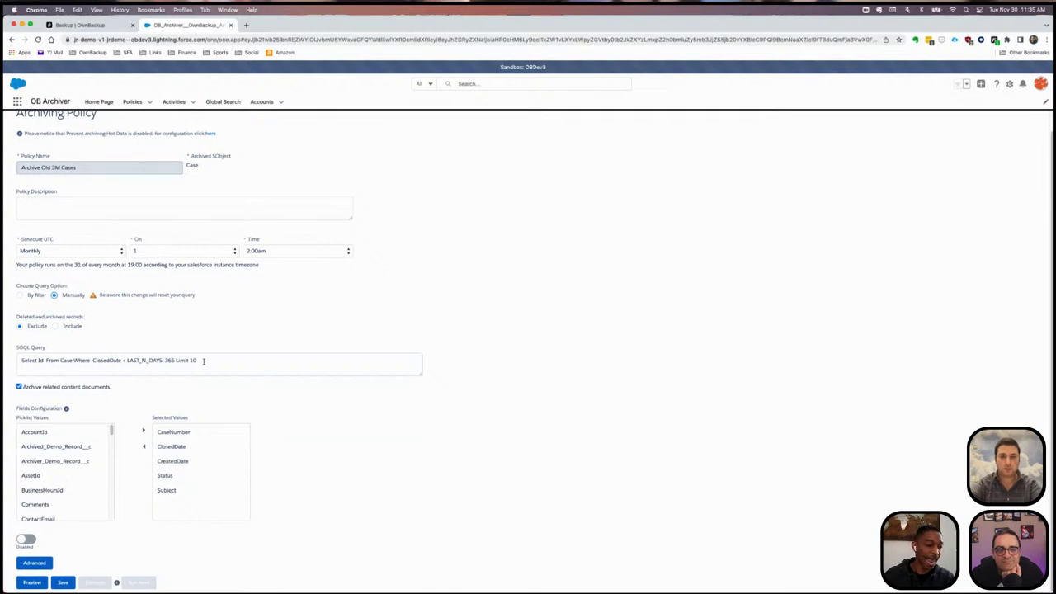
{"action": "left_click_drag", "start_coordinate": [204, 361], "coordinate": [20, 360]}
{"action": "left_click", "coordinate": [205, 361]}
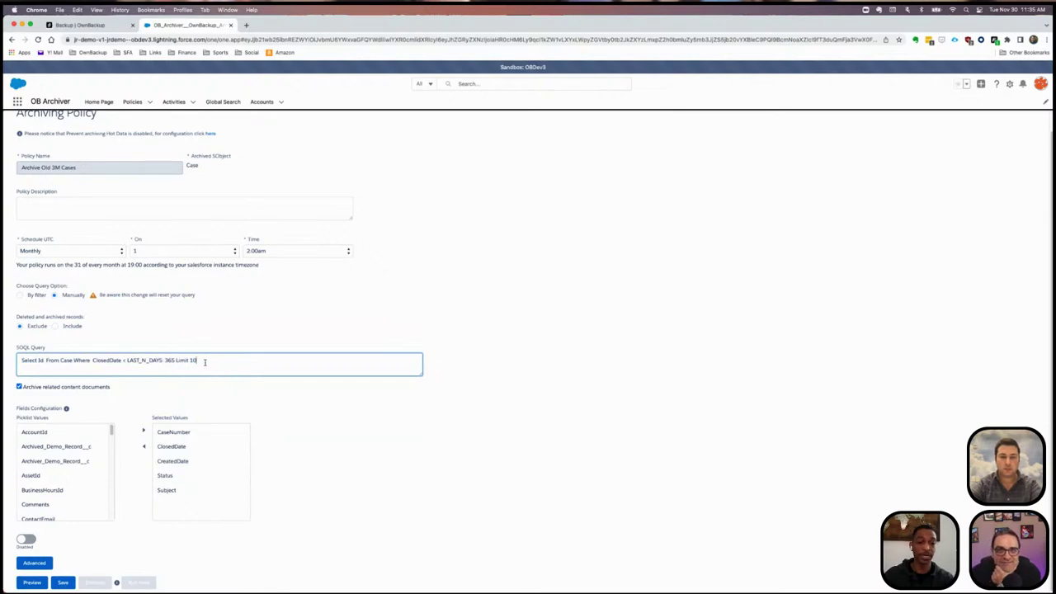
{"action": "left_click", "coordinate": [20, 295]}
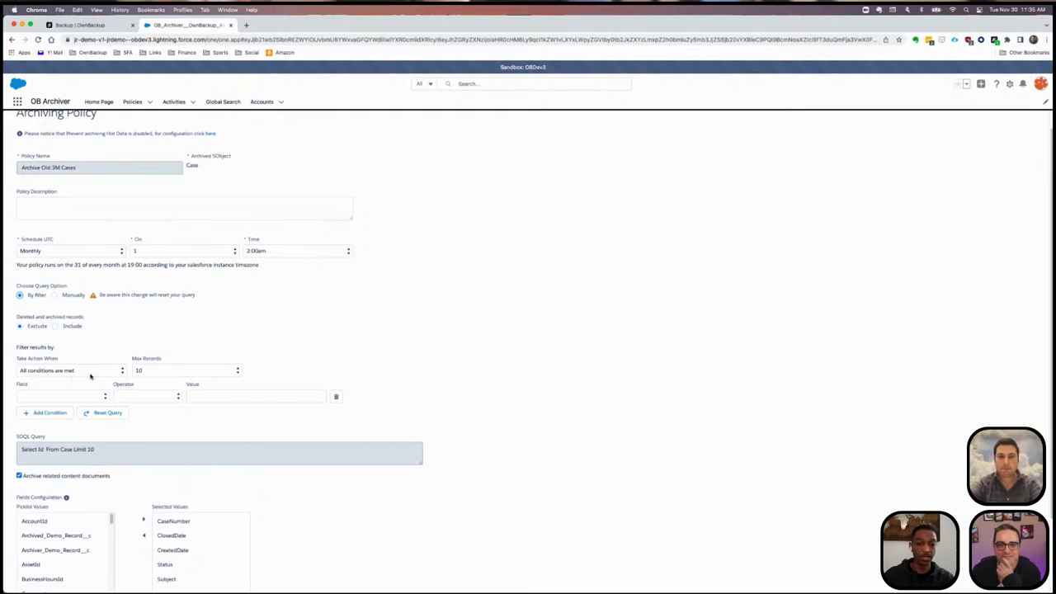
Set the policy's maximum records to 100,000 and filter for cases with ClosedDate Older Than 365 days.
{"action": "left_click", "coordinate": [159, 373]}
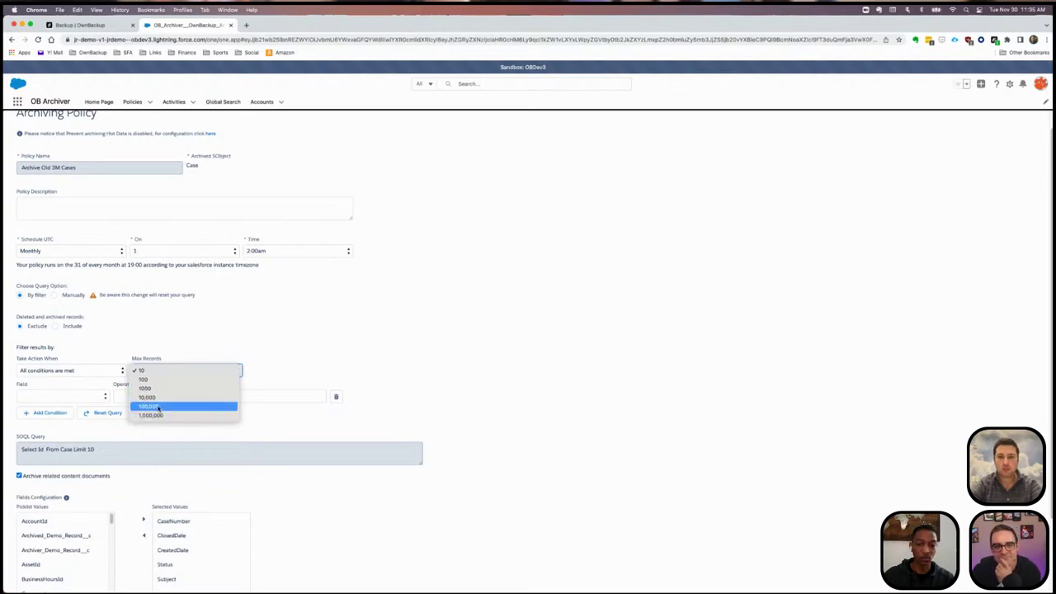
{"action": "left_click", "coordinate": [159, 407]}
{"action": "left_click", "coordinate": [93, 399]}
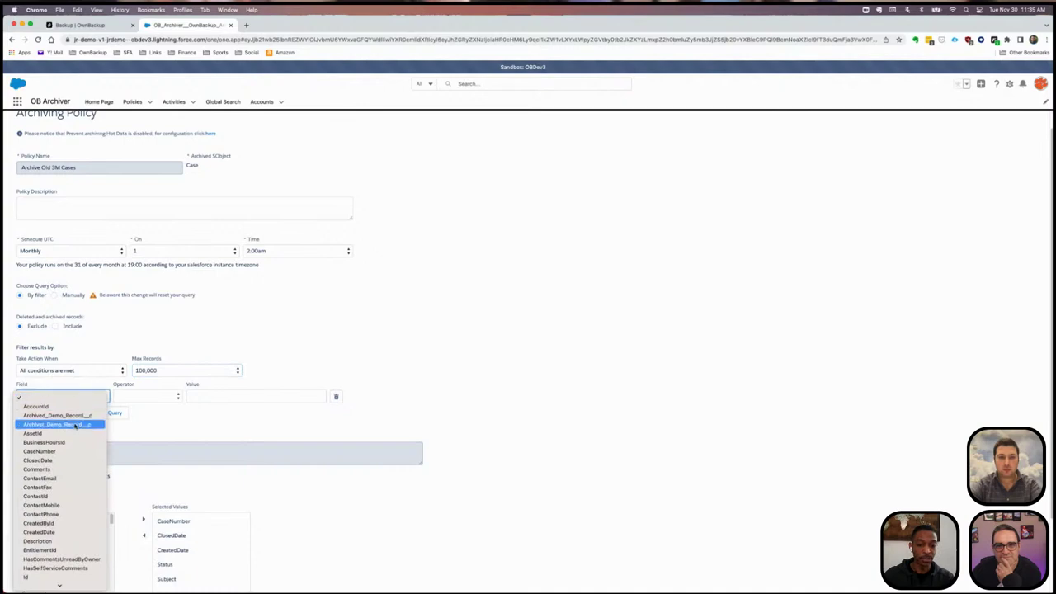
{"action": "left_click", "coordinate": [72, 463]}
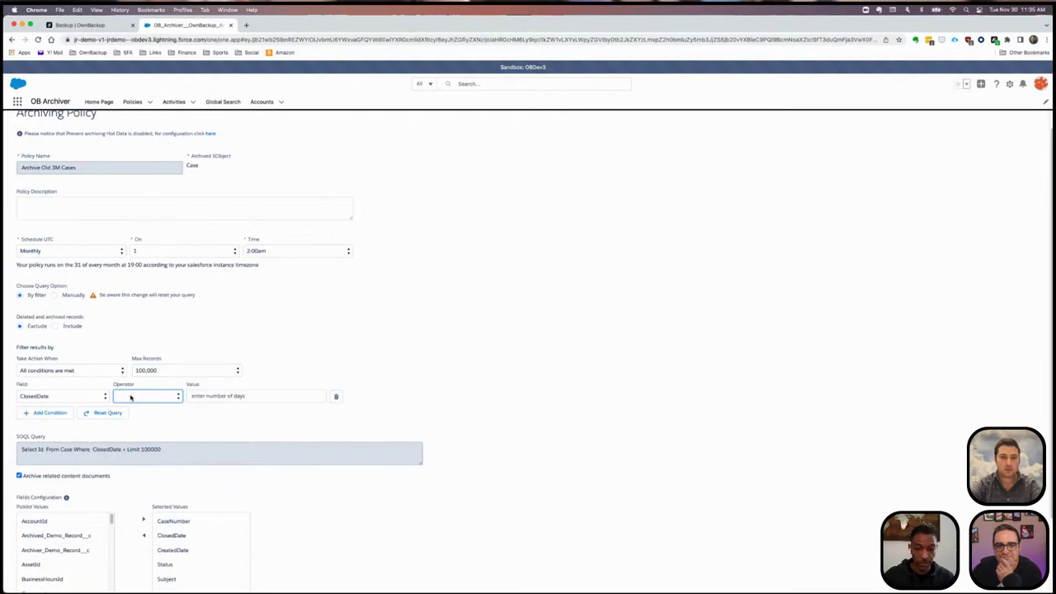
{"action": "left_click", "coordinate": [135, 398]}
{"action": "left_click", "coordinate": [132, 406]}
{"action": "left_click", "coordinate": [221, 395]}
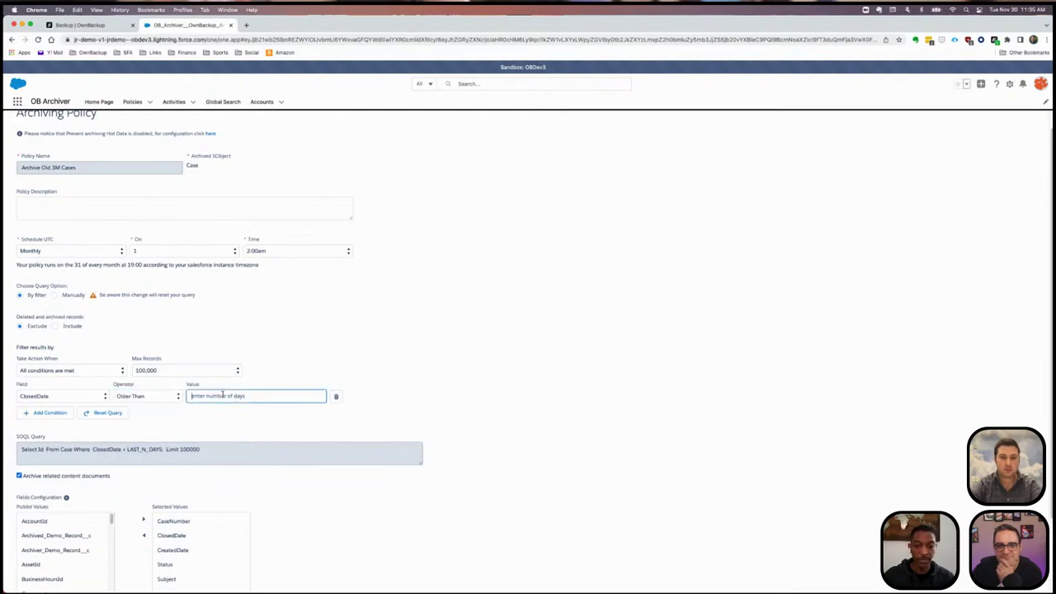
{"action": "type", "text": "365"}
Turn Archive related content documents off and on again, reading and accepting its warning.
{"action": "scroll", "coordinate": [226, 405], "scroll_direction": "down", "scroll_amount": 2}
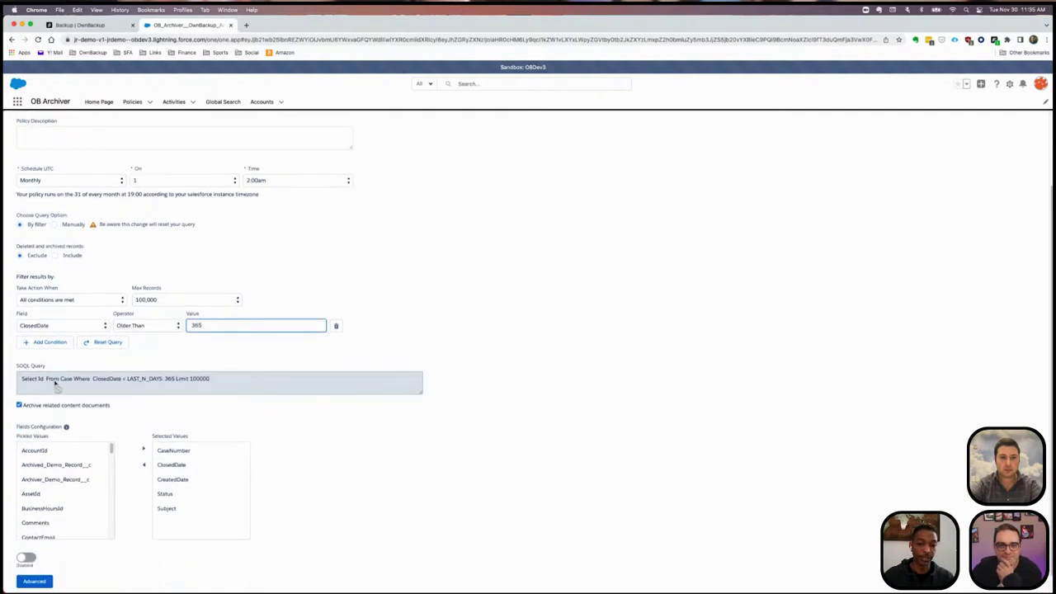
{"action": "scroll", "coordinate": [297, 442], "scroll_direction": "down", "scroll_amount": 1}
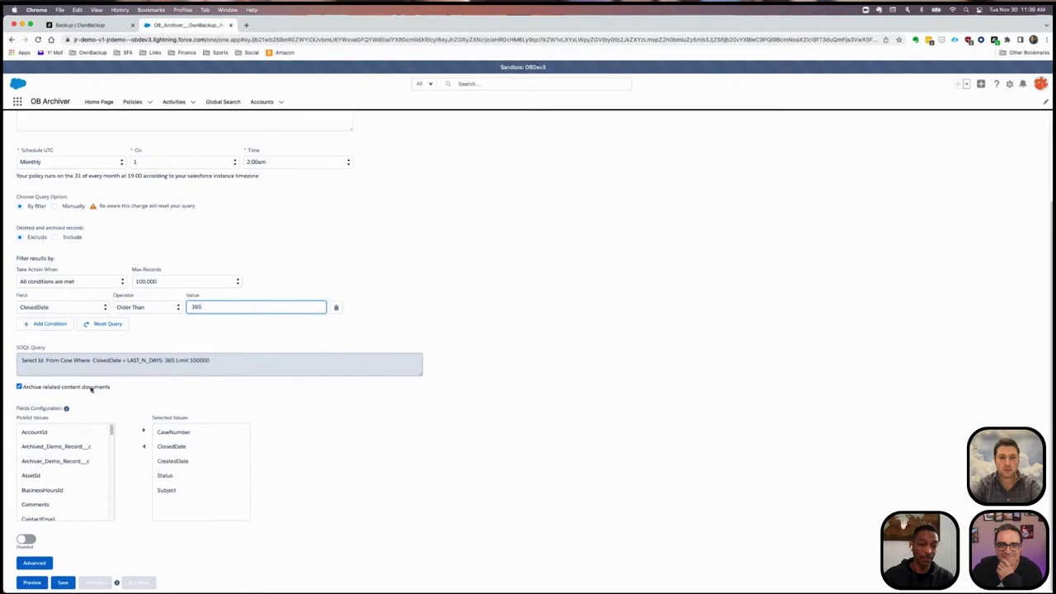
{"action": "left_click", "coordinate": [19, 387]}
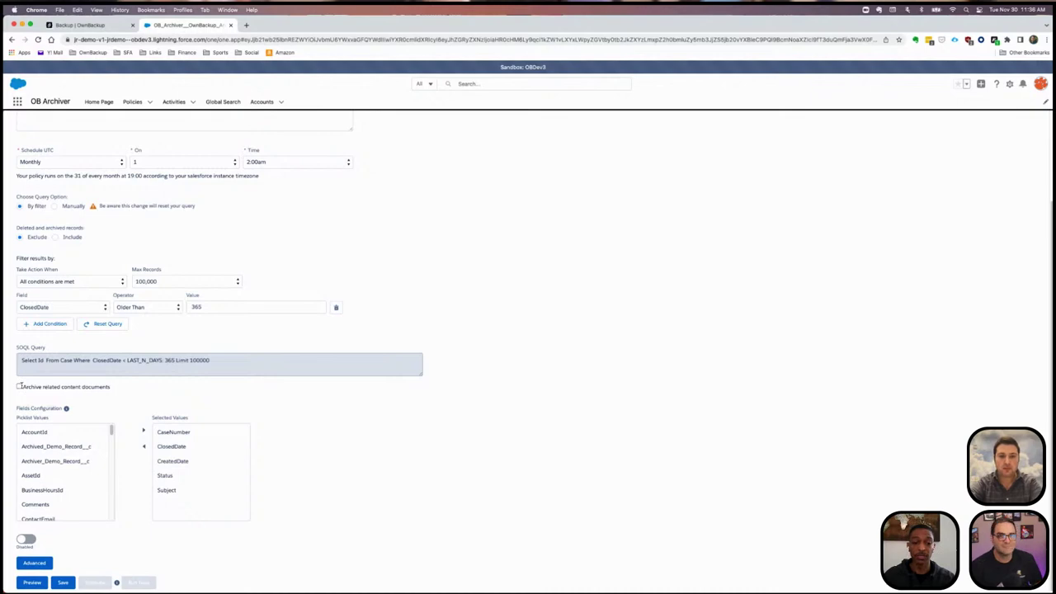
{"action": "left_click", "coordinate": [20, 385]}
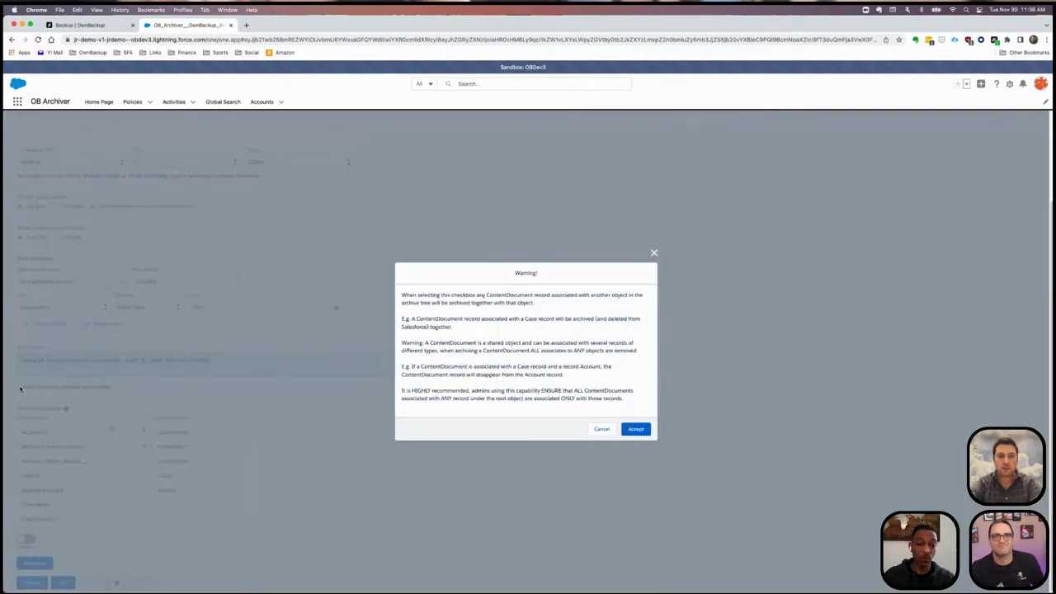
{"action": "left_click", "coordinate": [633, 429]}
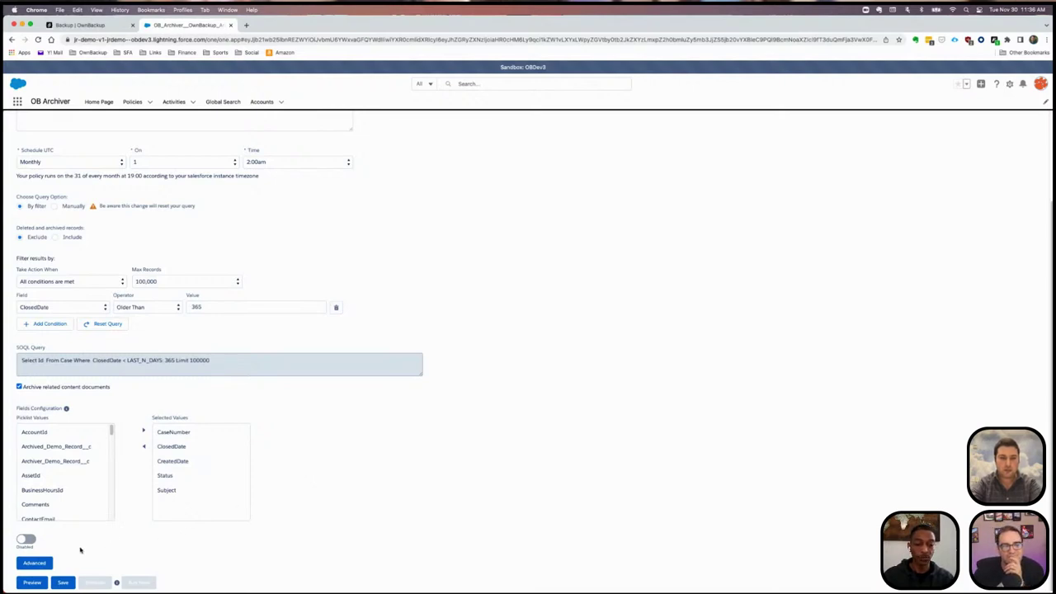
Review the child objects and the available retention years in the policy's Archiver Advanced Settings, and close them without changes.
{"action": "left_click", "coordinate": [36, 562]}
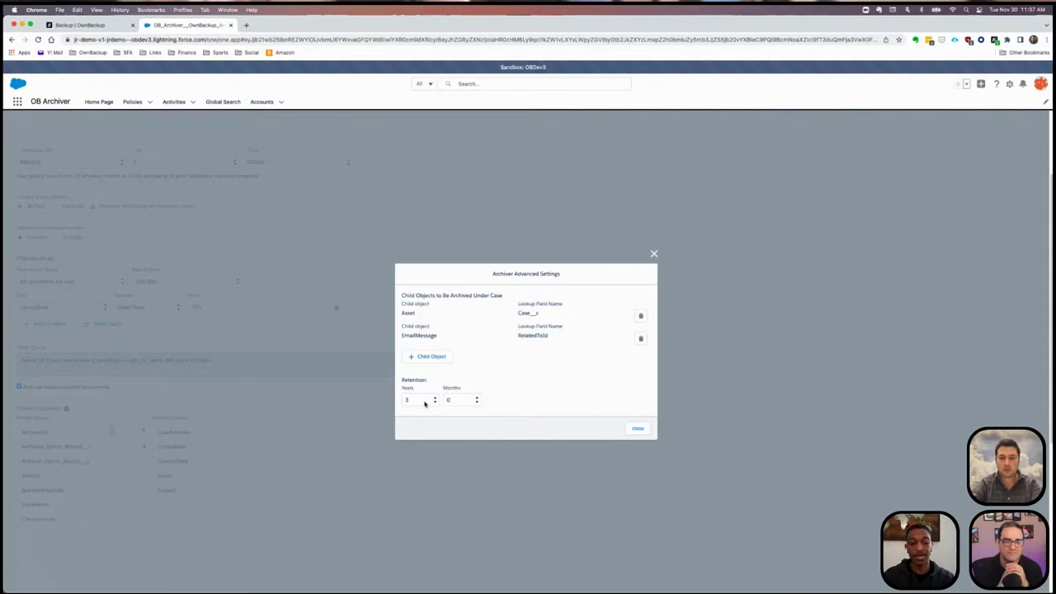
{"action": "left_click", "coordinate": [425, 402]}
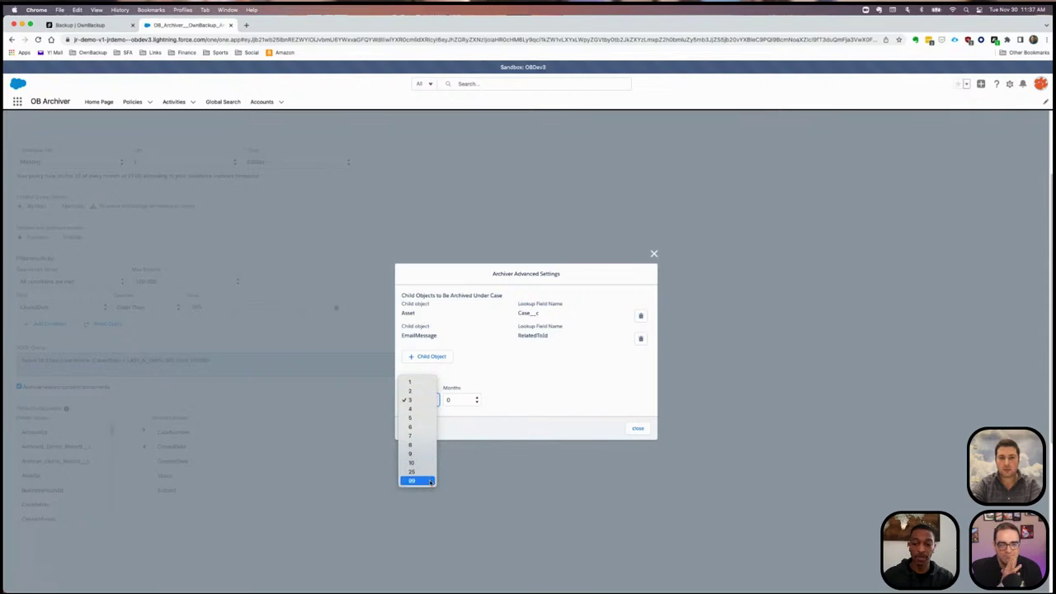
{"action": "left_click", "coordinate": [506, 402]}
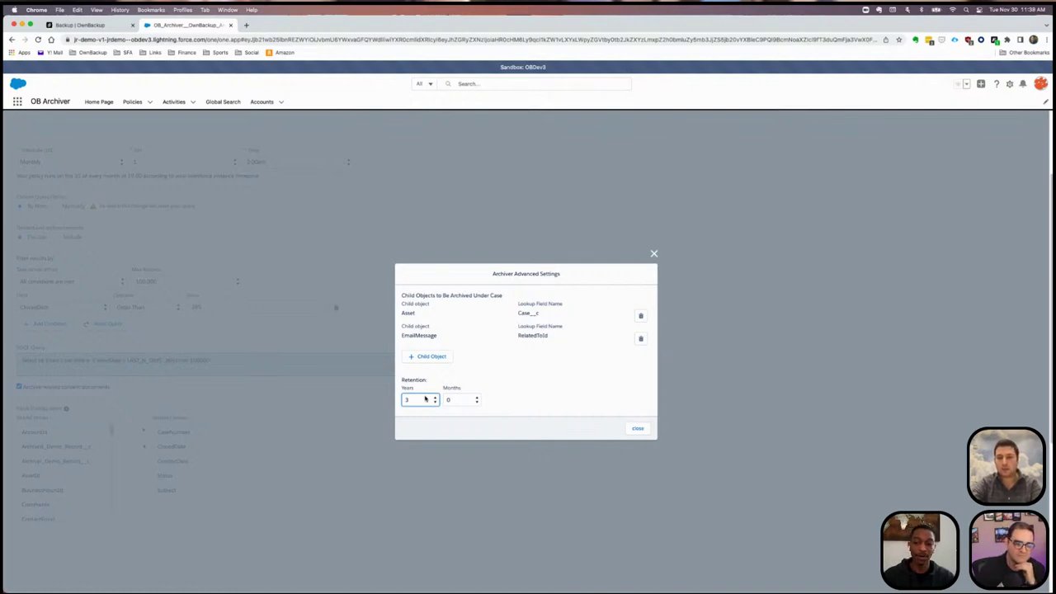
{"action": "left_click", "coordinate": [636, 429]}
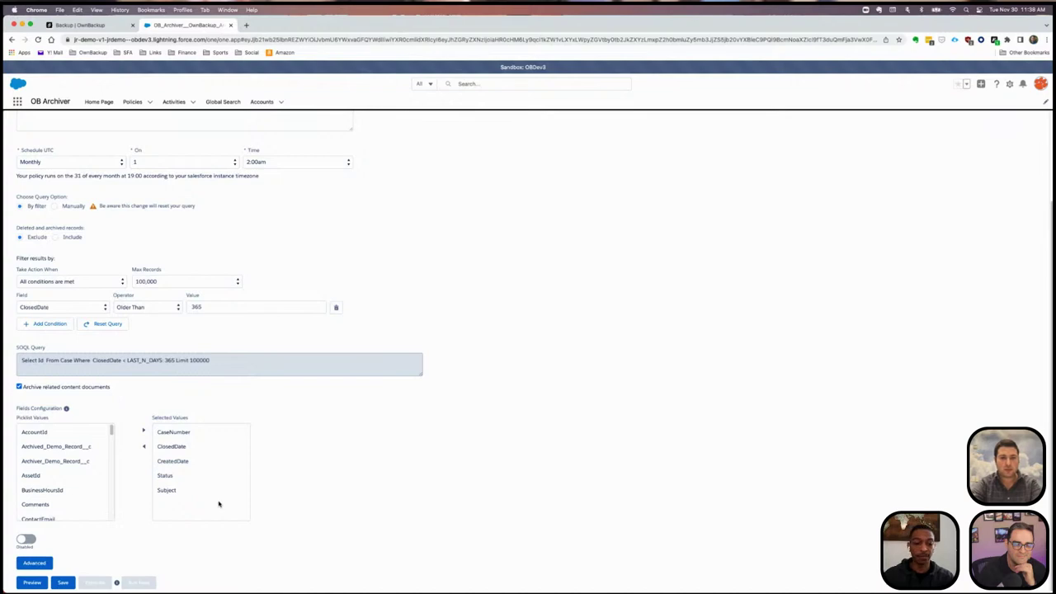
Preview the cases that match the policy's filter and save the policy.
{"action": "left_click", "coordinate": [26, 583]}
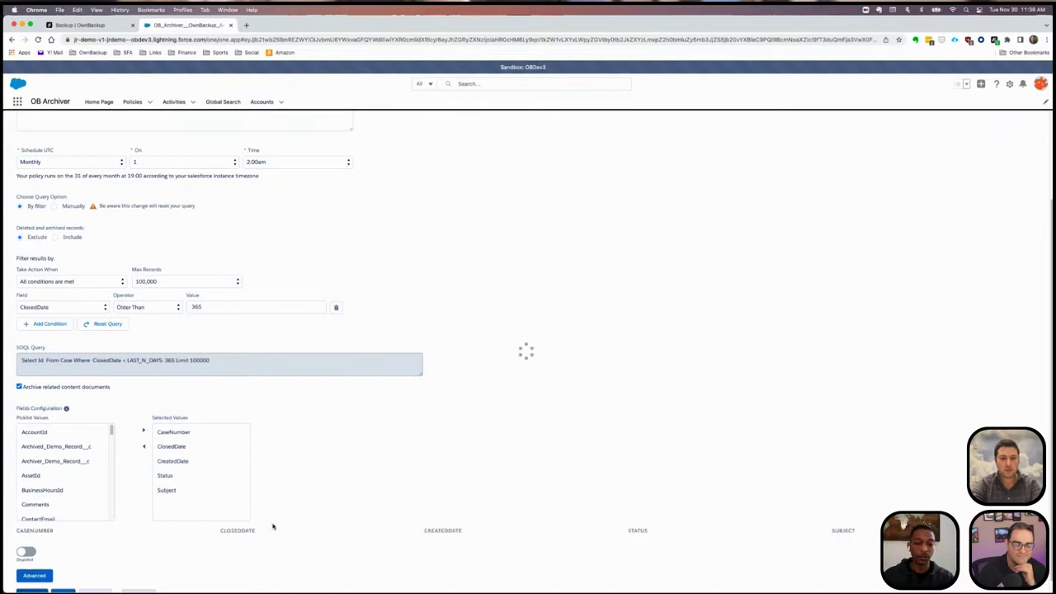
{"action": "scroll", "coordinate": [325, 497], "scroll_direction": "down", "scroll_amount": 5}
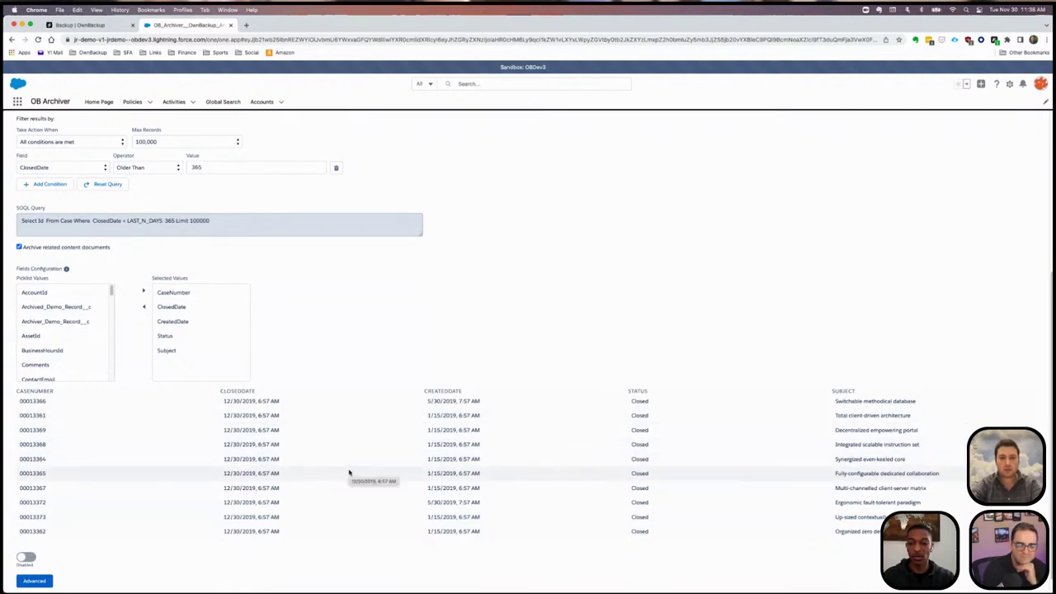
{"action": "scroll", "coordinate": [348, 473], "scroll_direction": "up", "scroll_amount": 2}
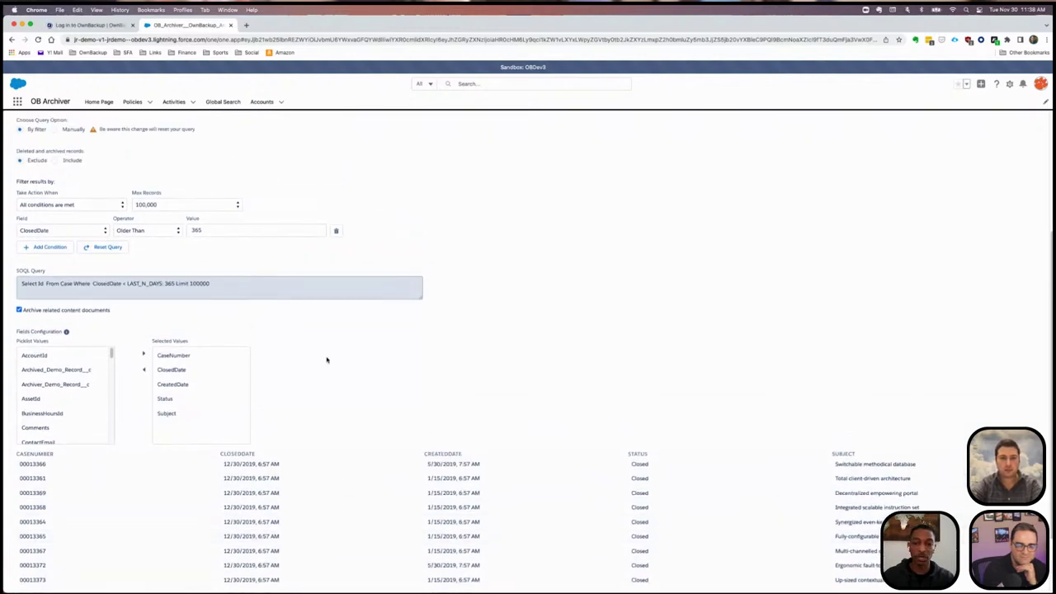
{"action": "scroll", "coordinate": [351, 393], "scroll_direction": "down", "scroll_amount": 3}
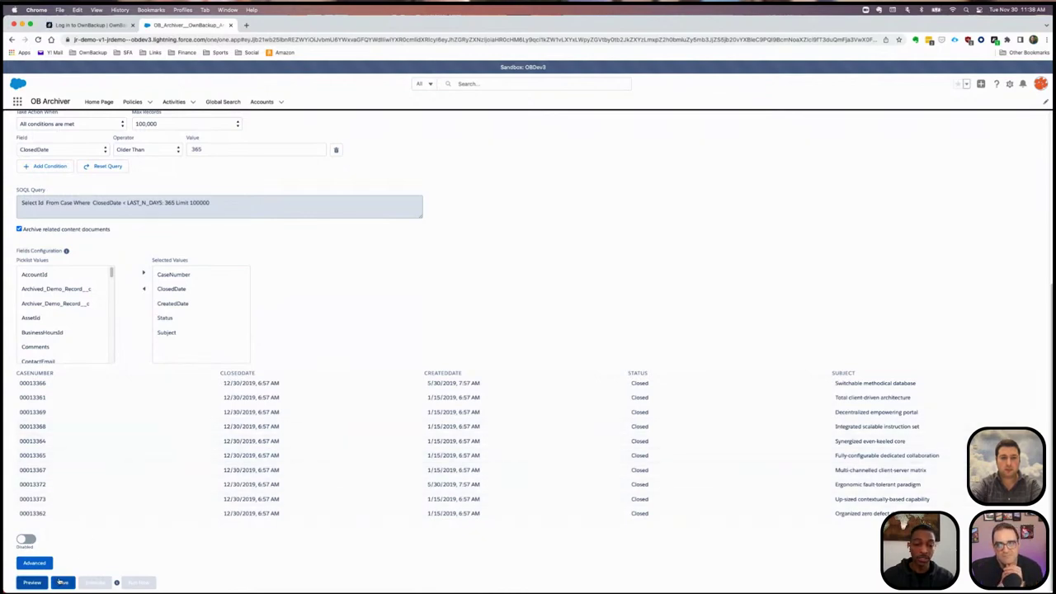
{"action": "left_click", "coordinate": [62, 582]}
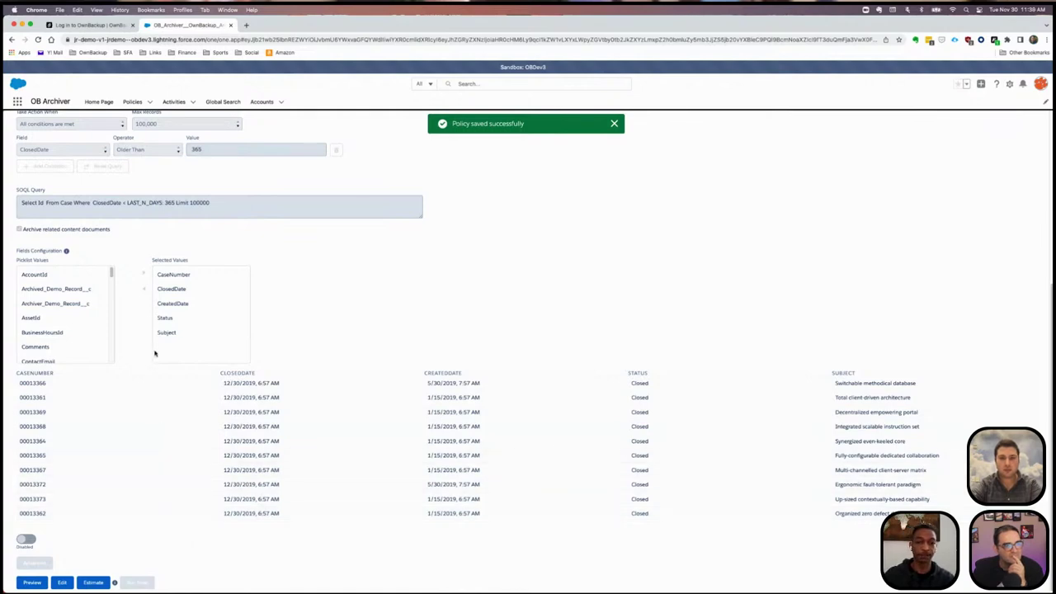
Open the 3M Company account and list its archived records for the Case object.
{"action": "left_click", "coordinate": [99, 101]}
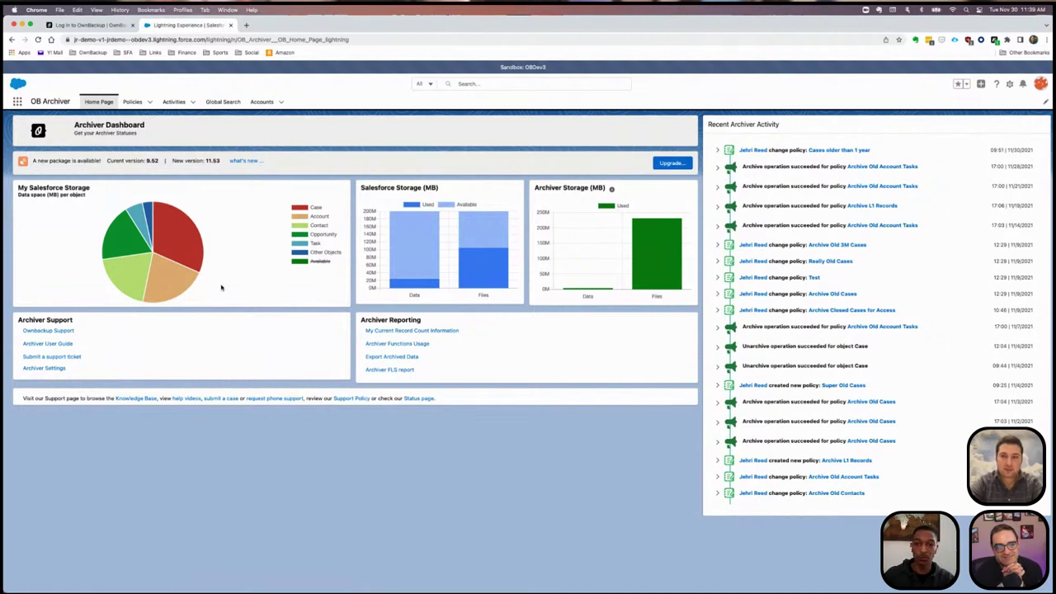
{"action": "left_click", "coordinate": [262, 102]}
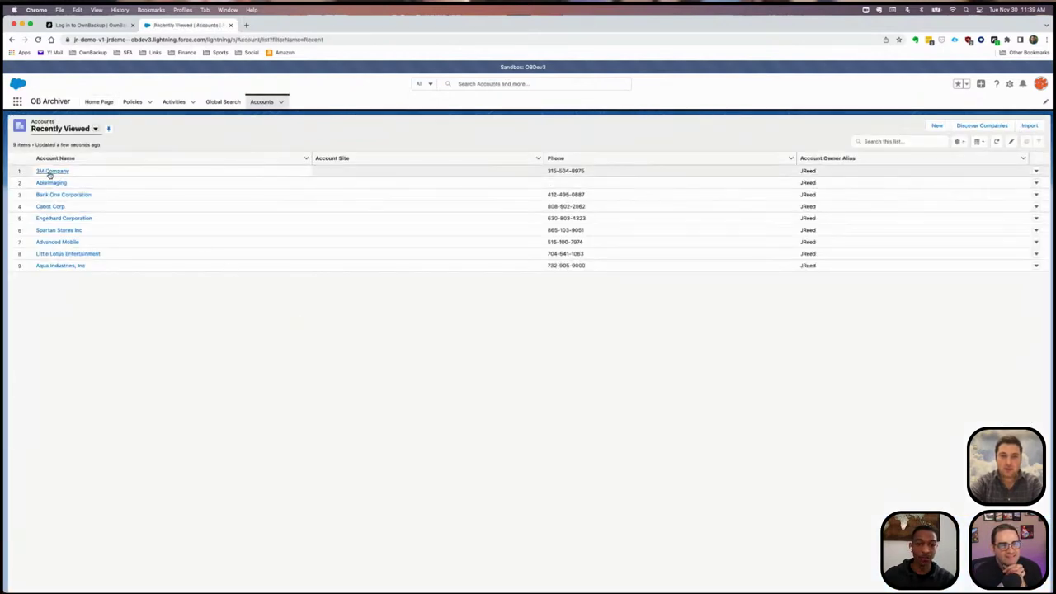
{"action": "left_click", "coordinate": [52, 171]}
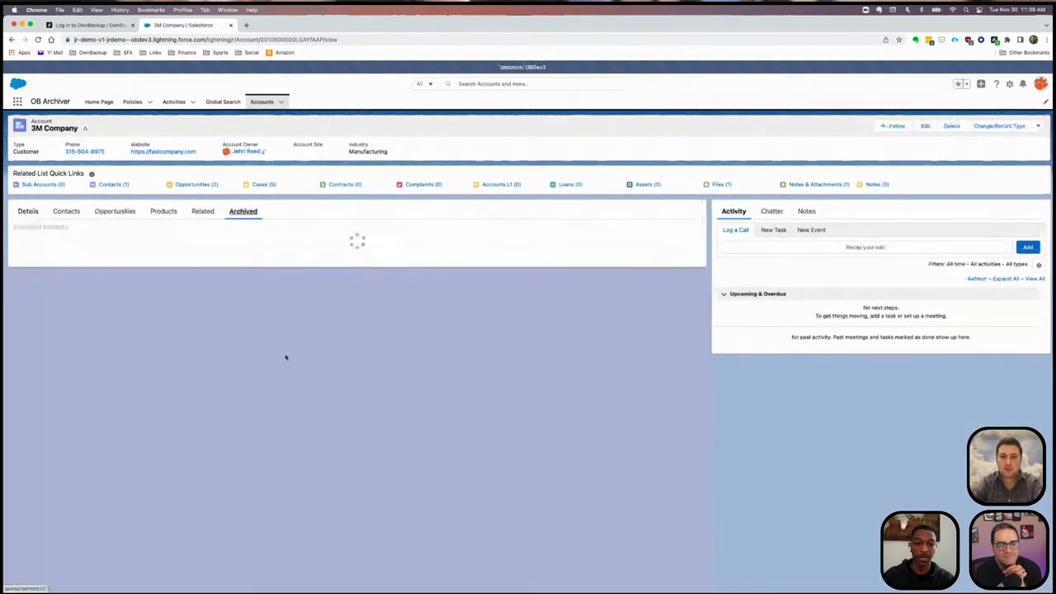
{"action": "left_click", "coordinate": [59, 255]}
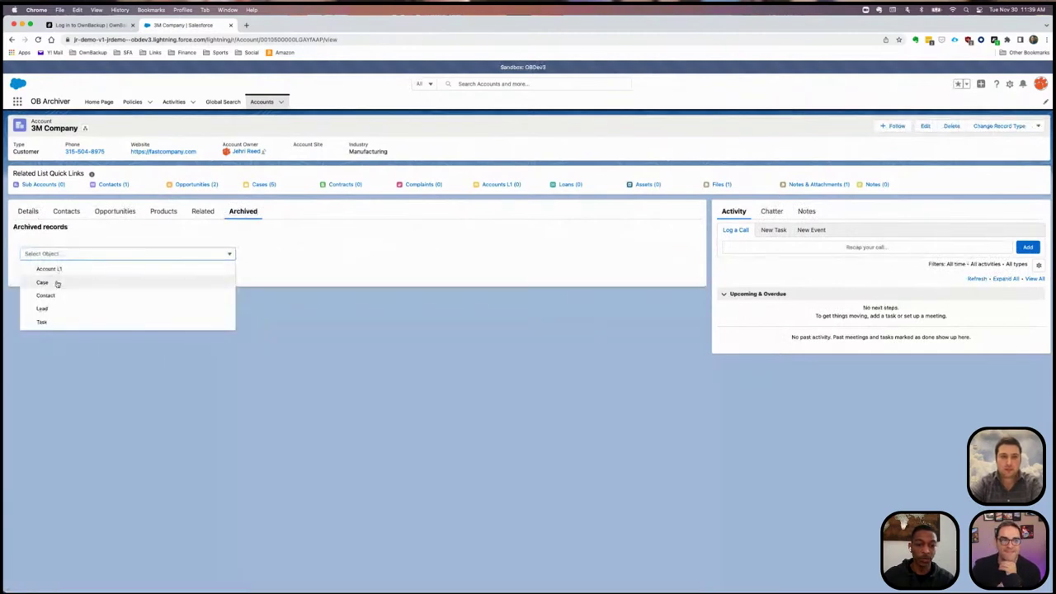
{"action": "left_click", "coordinate": [56, 283]}
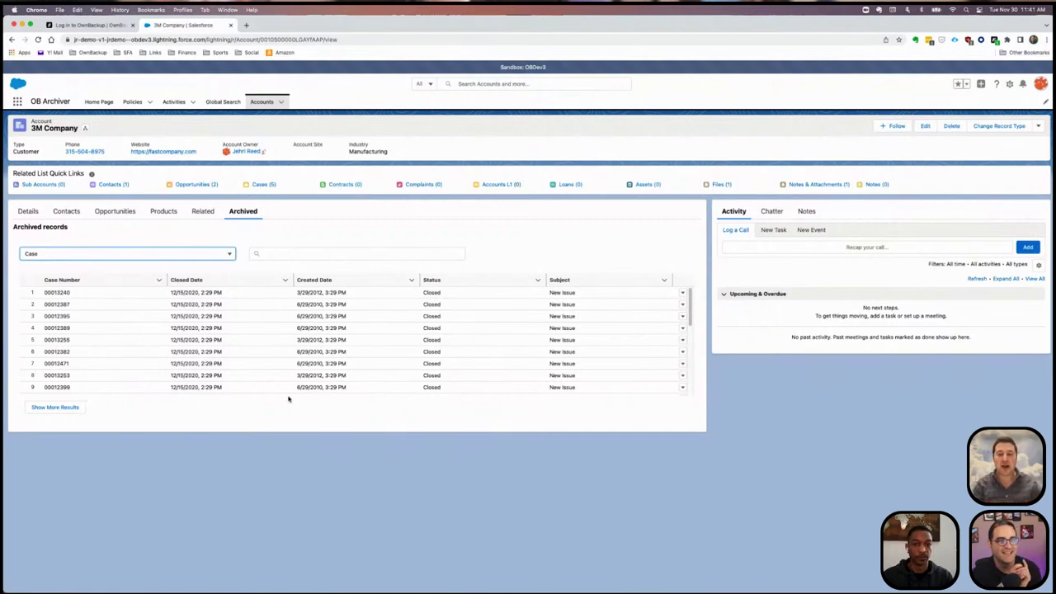
Return to the Archiver home dashboard and open Salesforce Setup.
{"action": "left_click", "coordinate": [99, 102]}
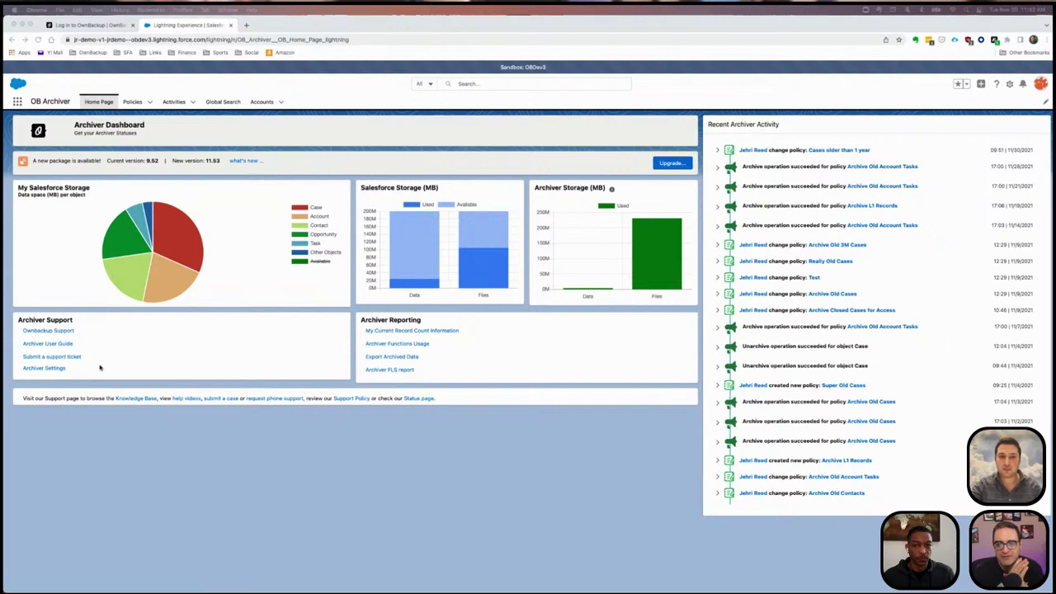
{"action": "left_click", "coordinate": [1010, 88]}
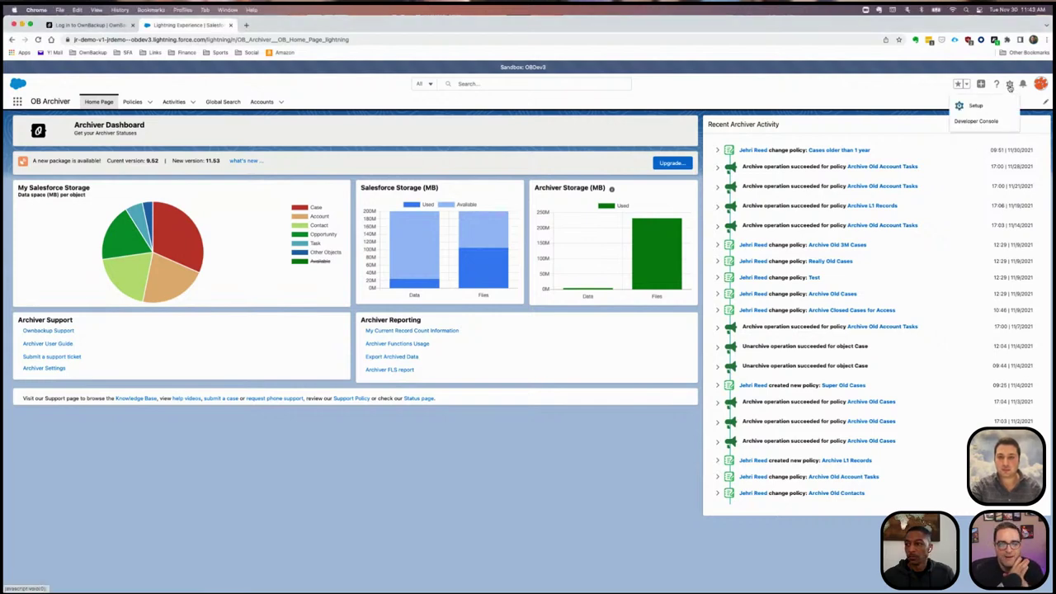
{"action": "left_click", "coordinate": [971, 105]}
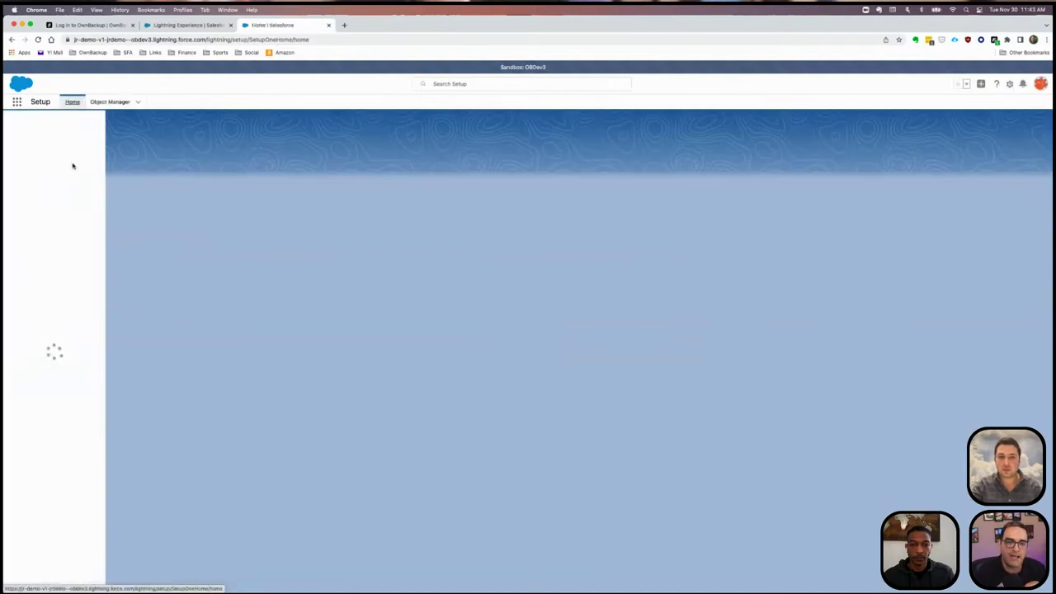
Search the Setup options for export and open the Data Export page.
{"action": "left_click", "coordinate": [56, 125]}
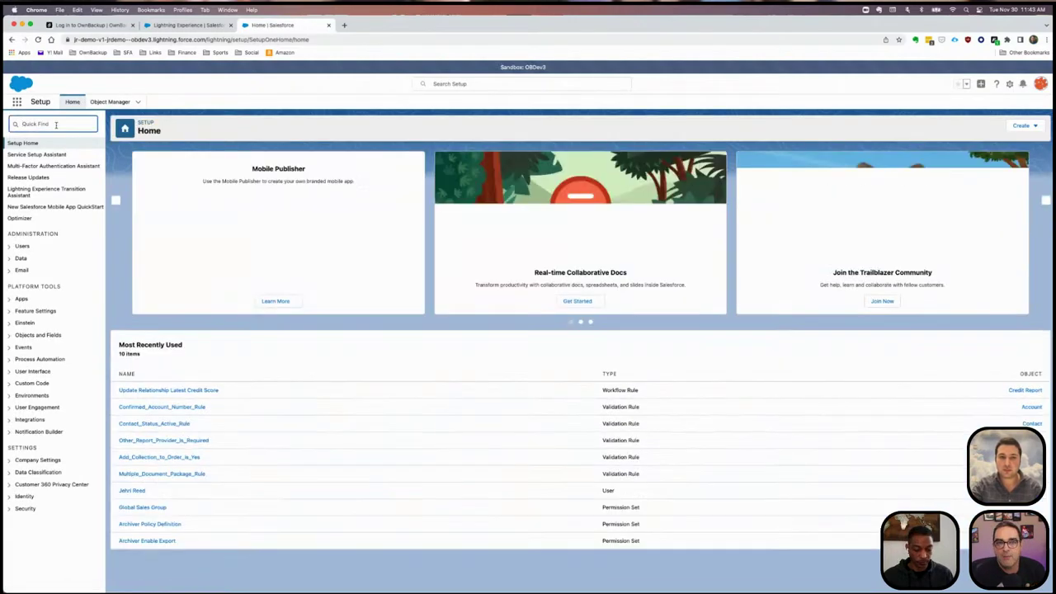
{"action": "type", "text": "ex"}
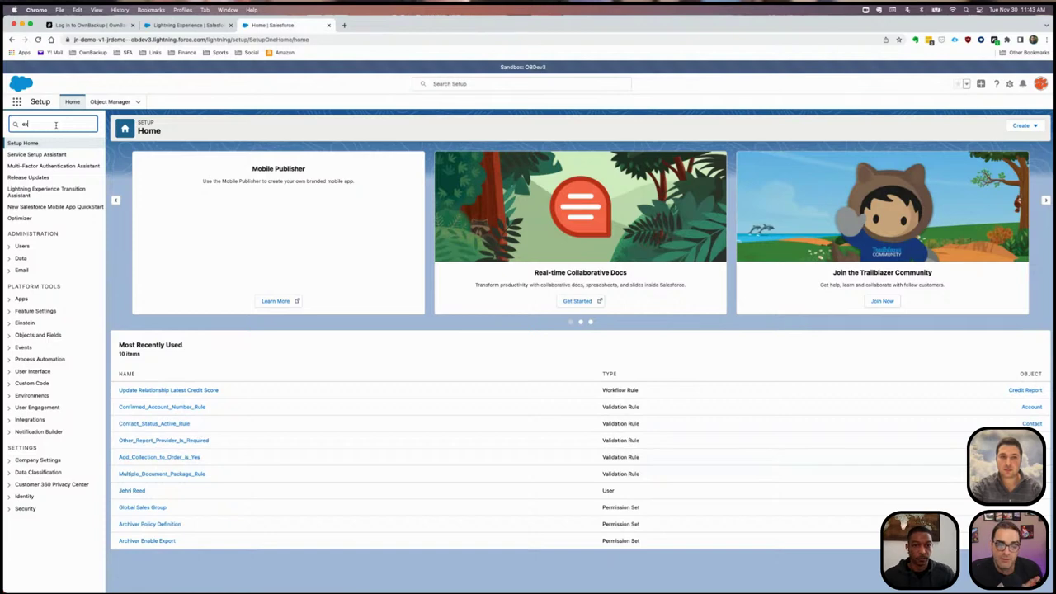
{"action": "type", "text": "port"}
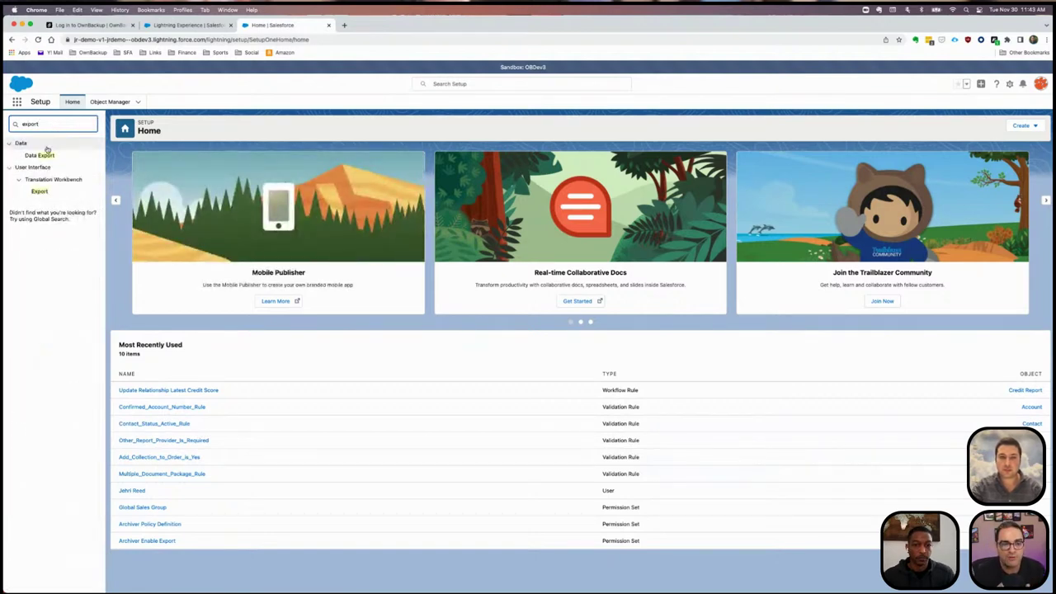
{"action": "left_click", "coordinate": [40, 156]}
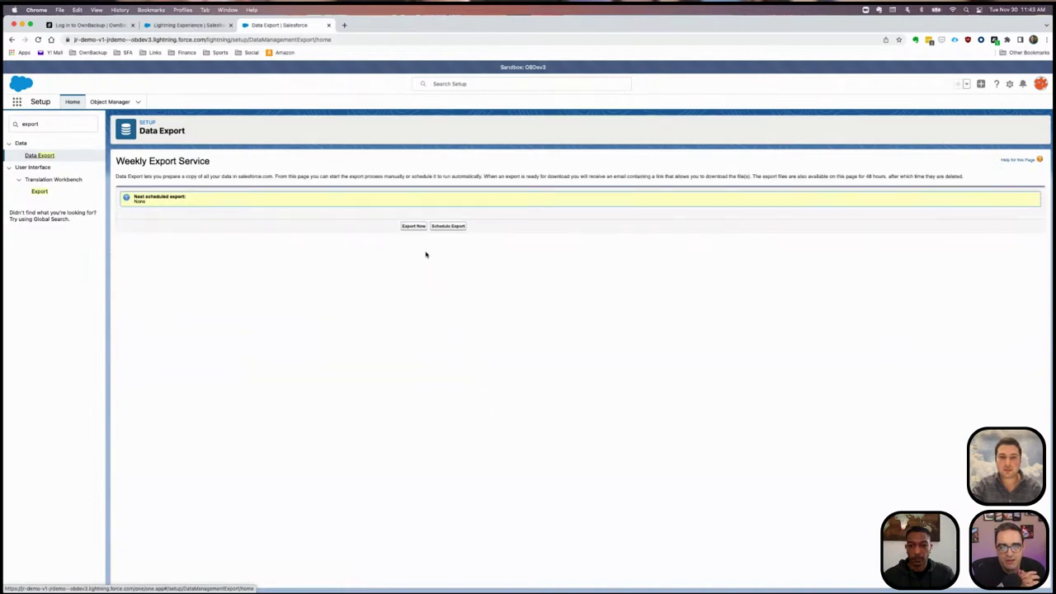
Open the Schedule Data Export form and review its frequency, date options and exported data types.
{"action": "left_click", "coordinate": [448, 226]}
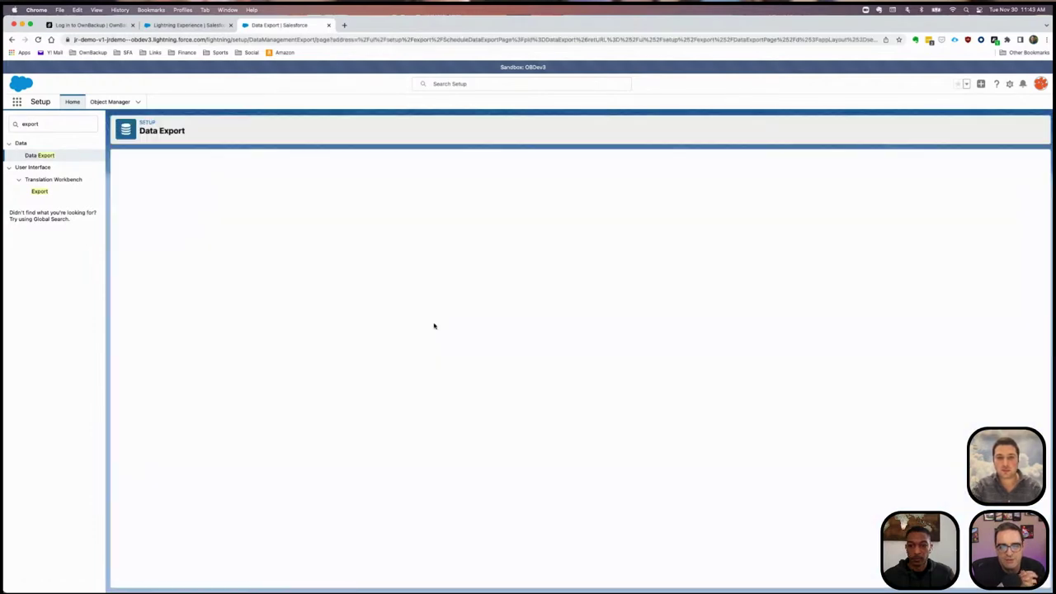
{"action": "scroll", "coordinate": [330, 340], "scroll_direction": "down", "scroll_amount": 5}
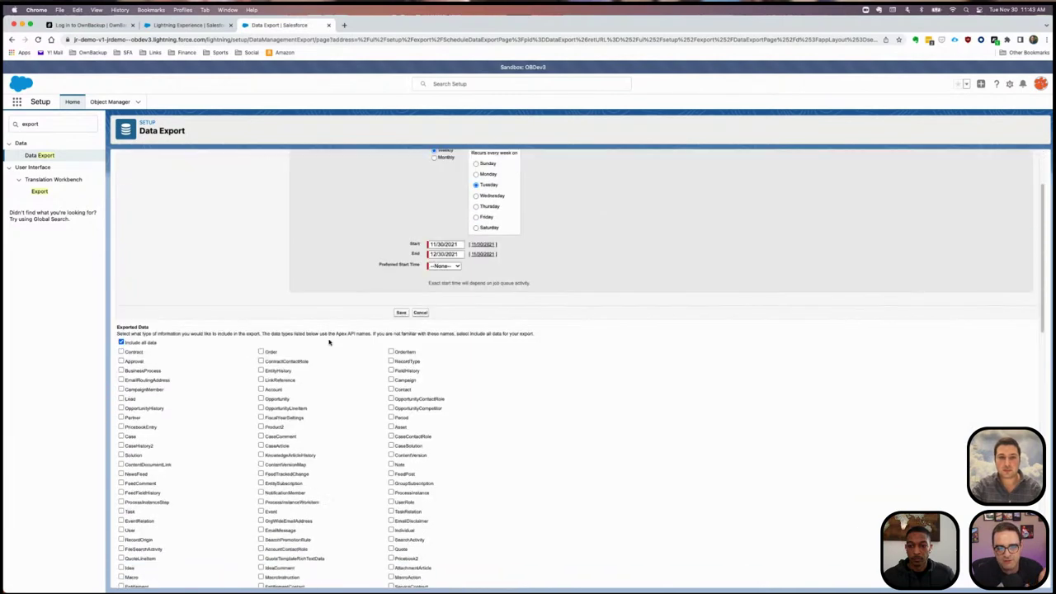
{"action": "scroll", "coordinate": [329, 342], "scroll_direction": "down", "scroll_amount": 2}
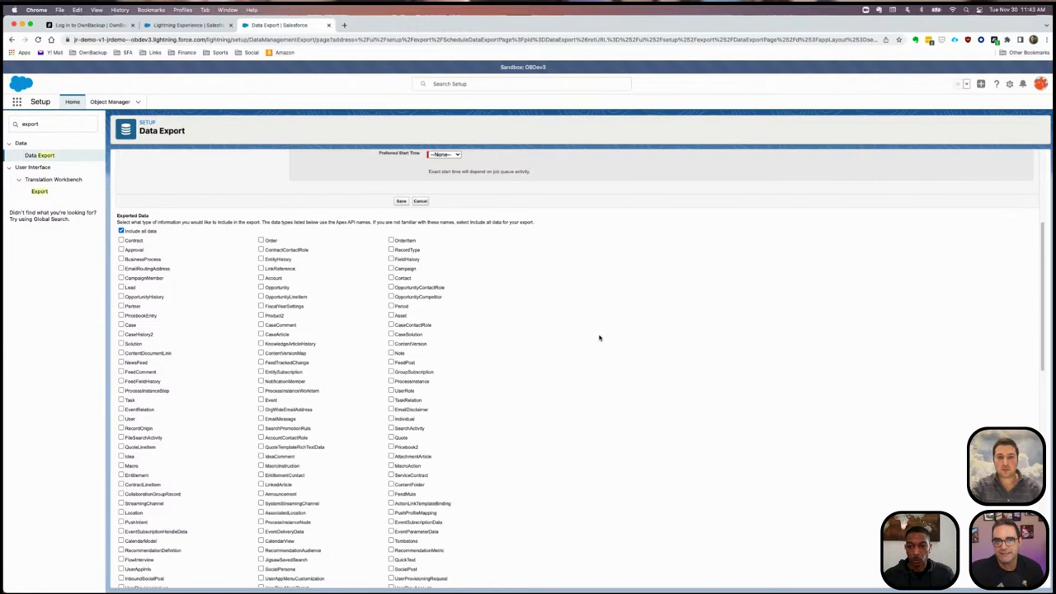
{"action": "scroll", "coordinate": [600, 337], "scroll_direction": "up", "scroll_amount": 5}
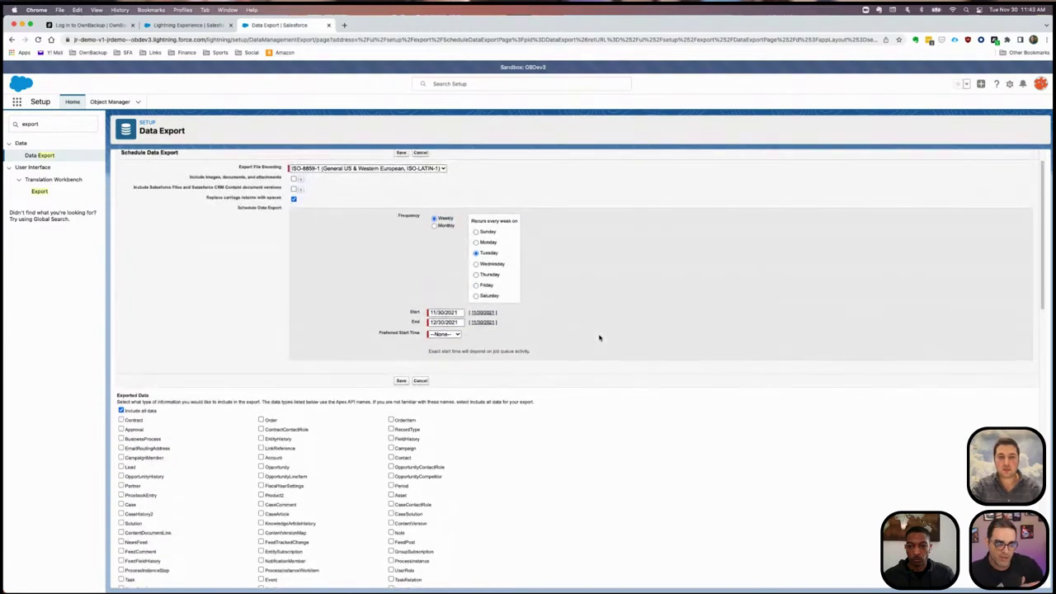
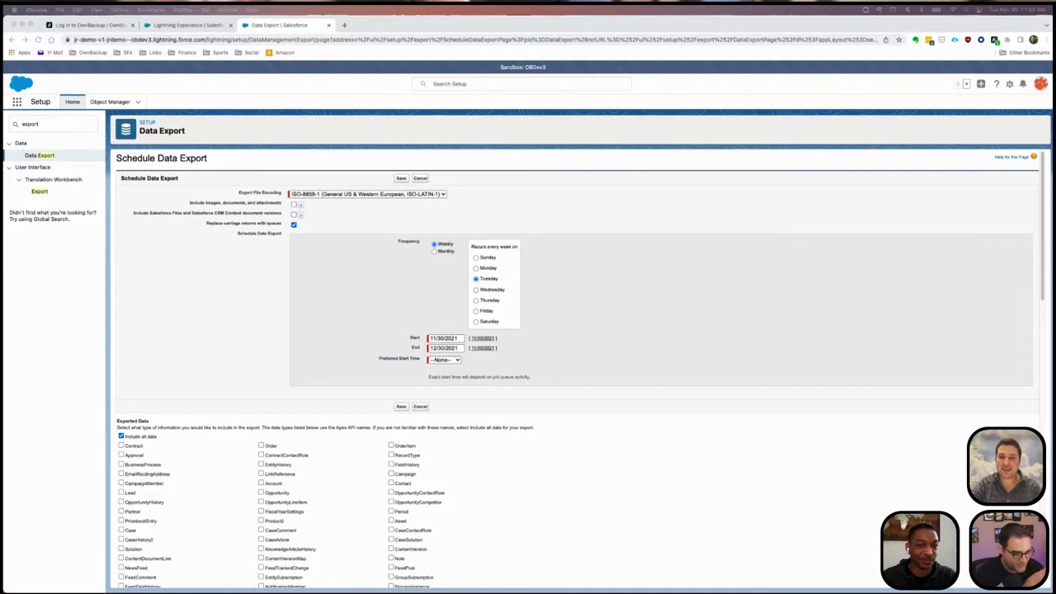
Switch to OwnBackup, log in with a saved account's email and password, and dismiss the save-password and sign-in notices.
{"action": "left_click", "coordinate": [87, 24]}
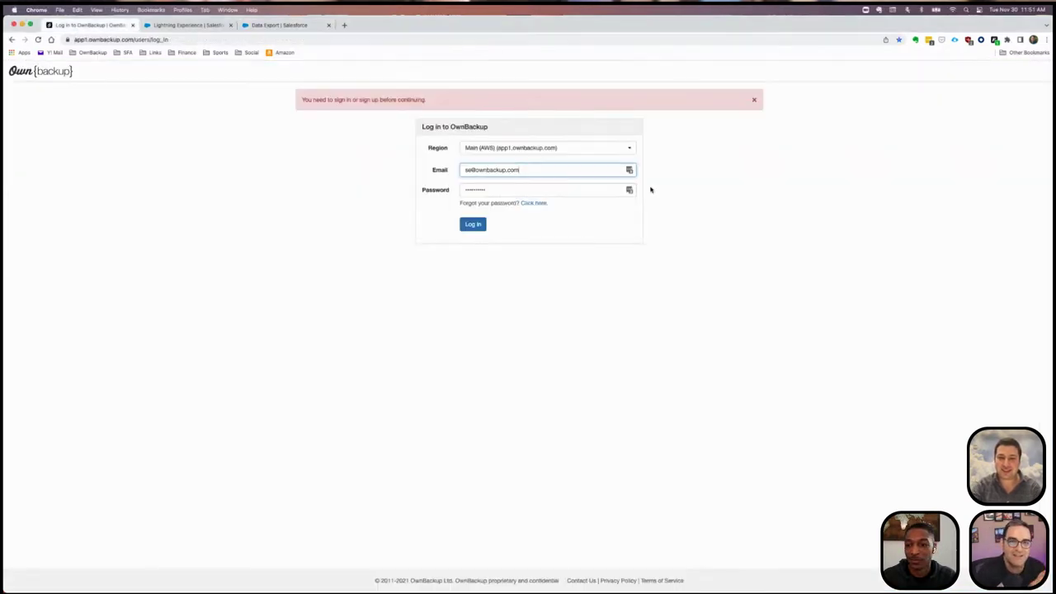
{"action": "left_click", "coordinate": [629, 170]}
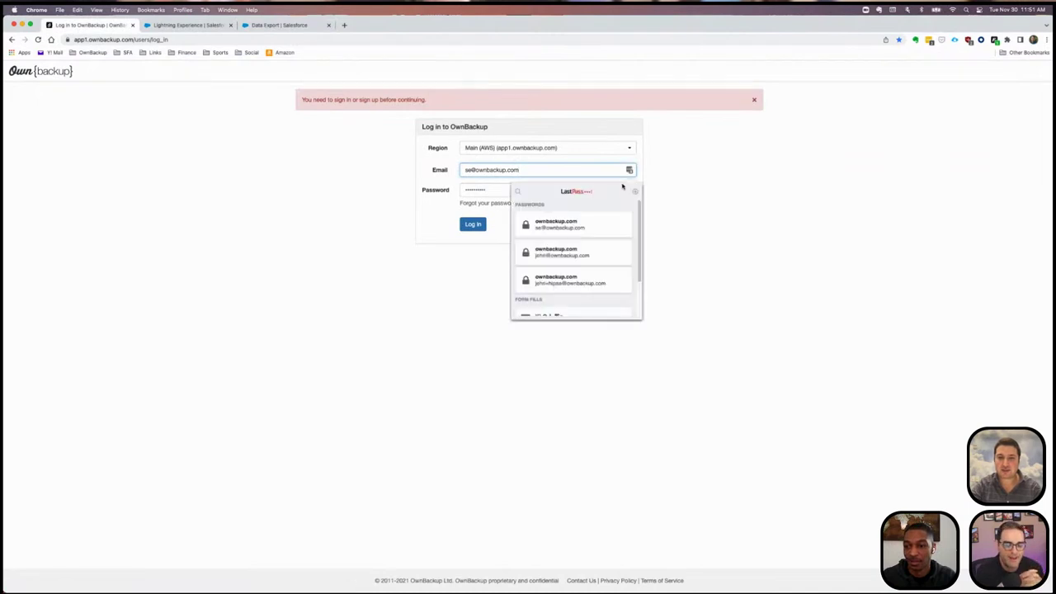
{"action": "left_click", "coordinate": [566, 253]}
{"action": "left_click", "coordinate": [472, 224]}
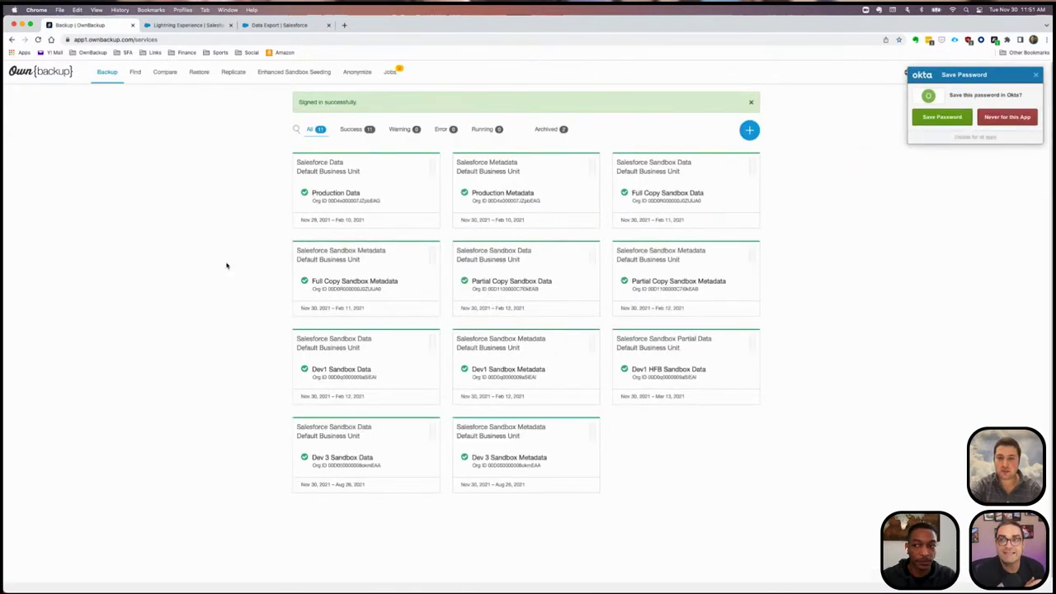
{"action": "left_click", "coordinate": [1042, 76]}
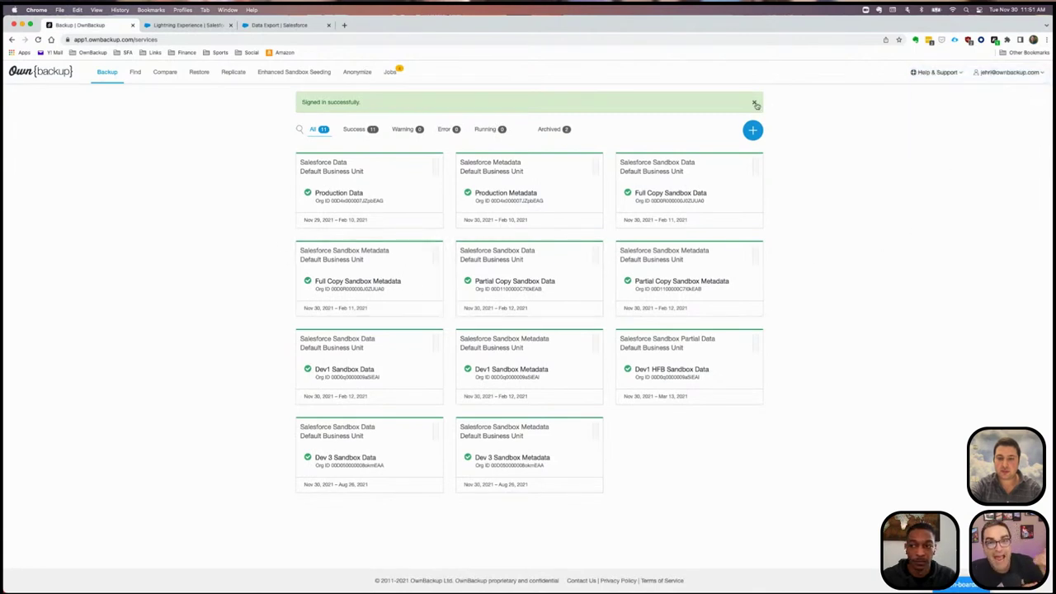
{"action": "left_click", "coordinate": [754, 102]}
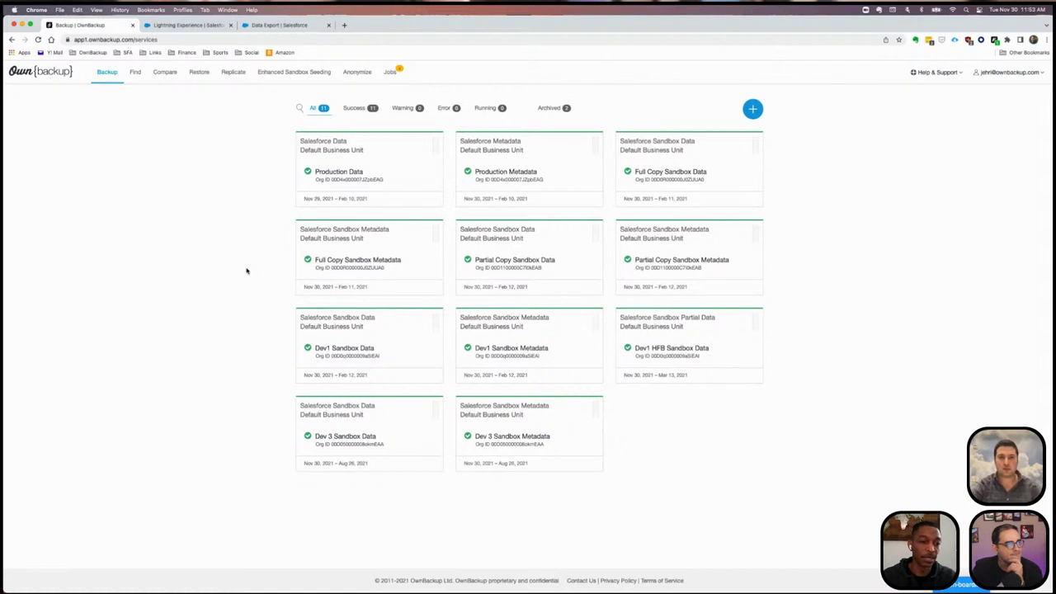
Open the Production Data backup dashboard and review the objects available for its statistics, keeping Accounts selected.
{"action": "left_click", "coordinate": [356, 173]}
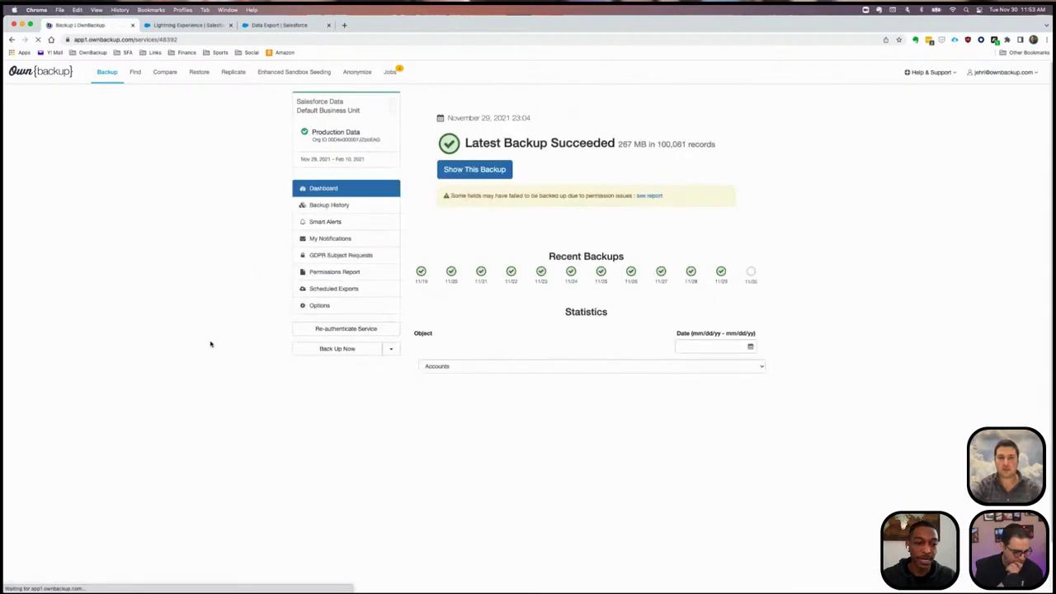
{"action": "scroll", "coordinate": [835, 405], "scroll_direction": "down", "scroll_amount": 1}
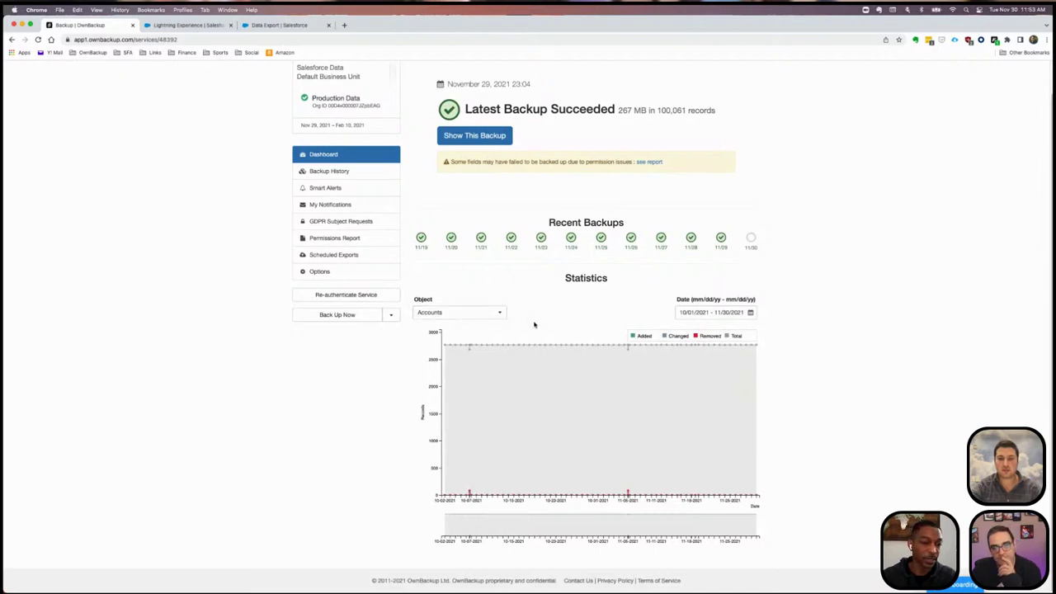
{"action": "left_click", "coordinate": [475, 315]}
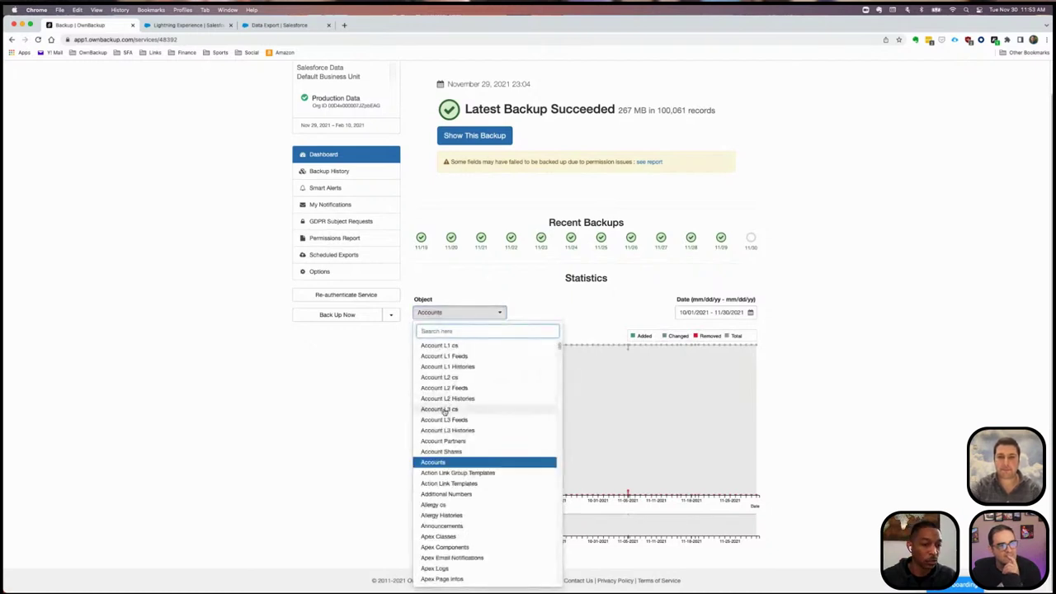
{"action": "left_click", "coordinate": [553, 309]}
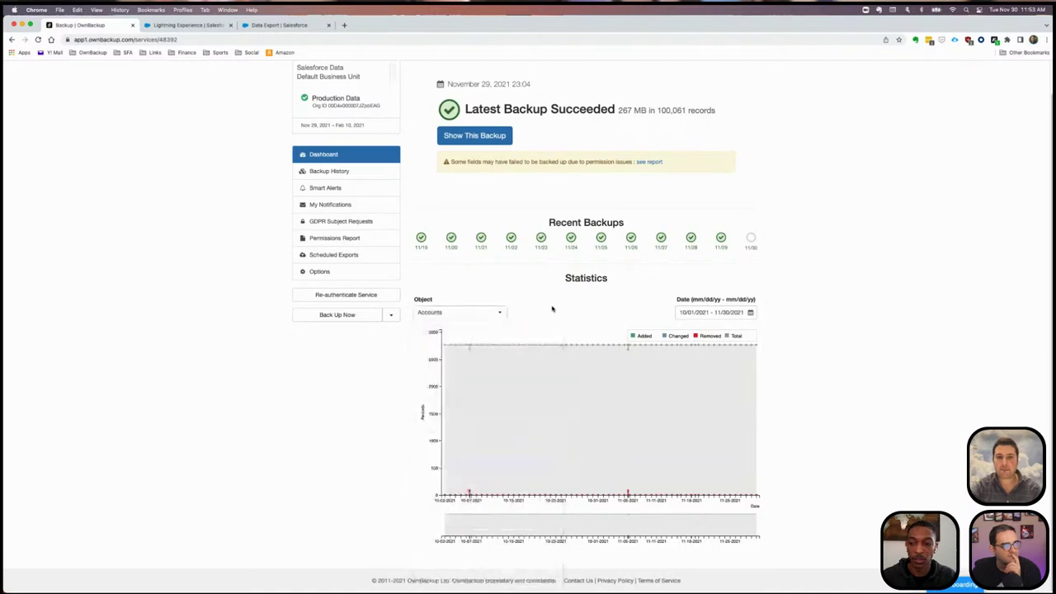
Display the Accounts statistics for the All date range and show the Total series in the chart.
{"action": "left_click", "coordinate": [730, 317]}
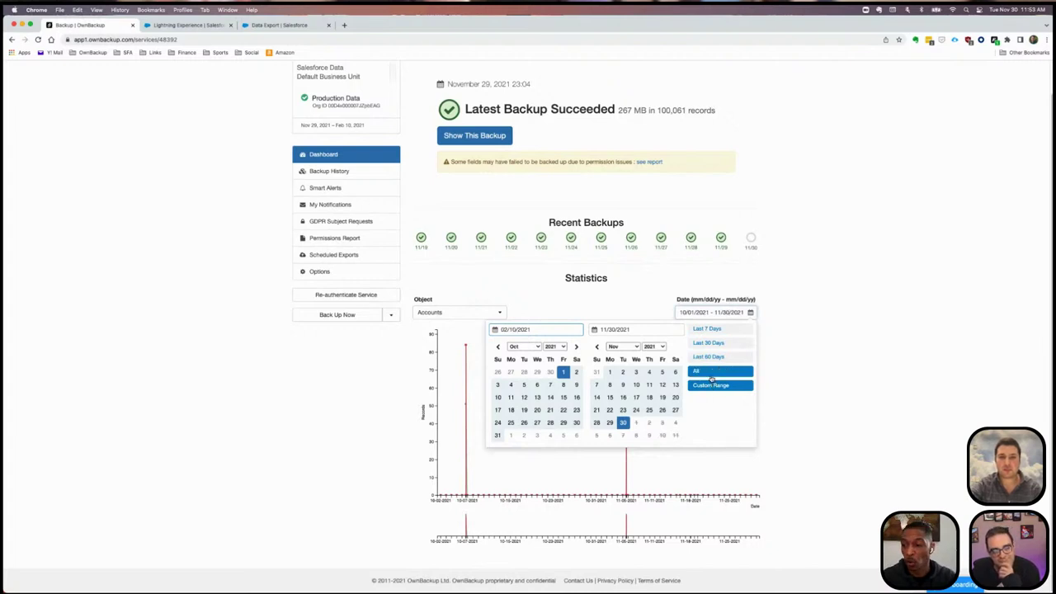
{"action": "left_click", "coordinate": [709, 372]}
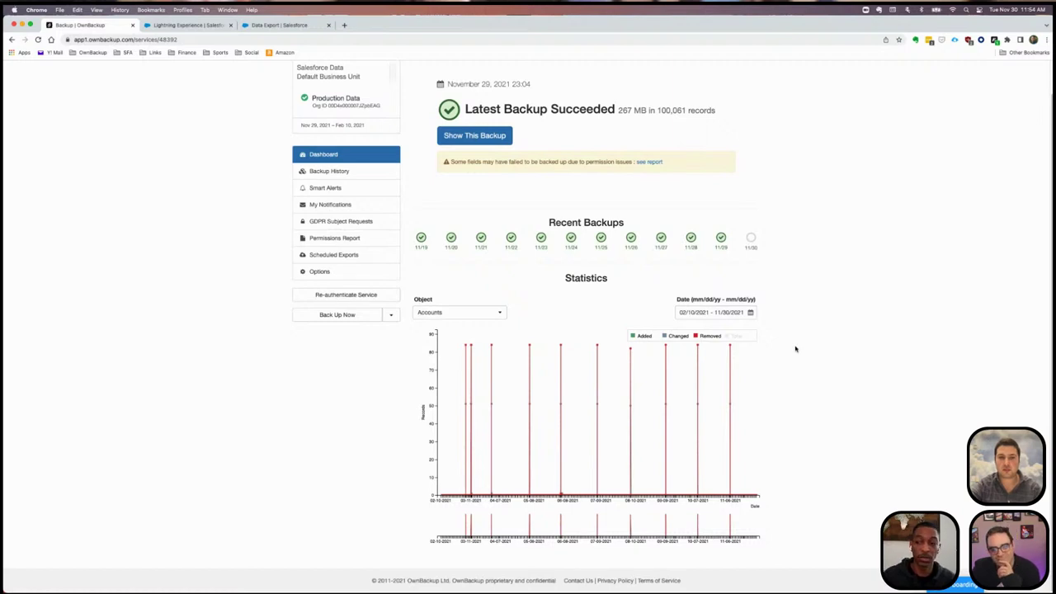
{"action": "left_click", "coordinate": [738, 336]}
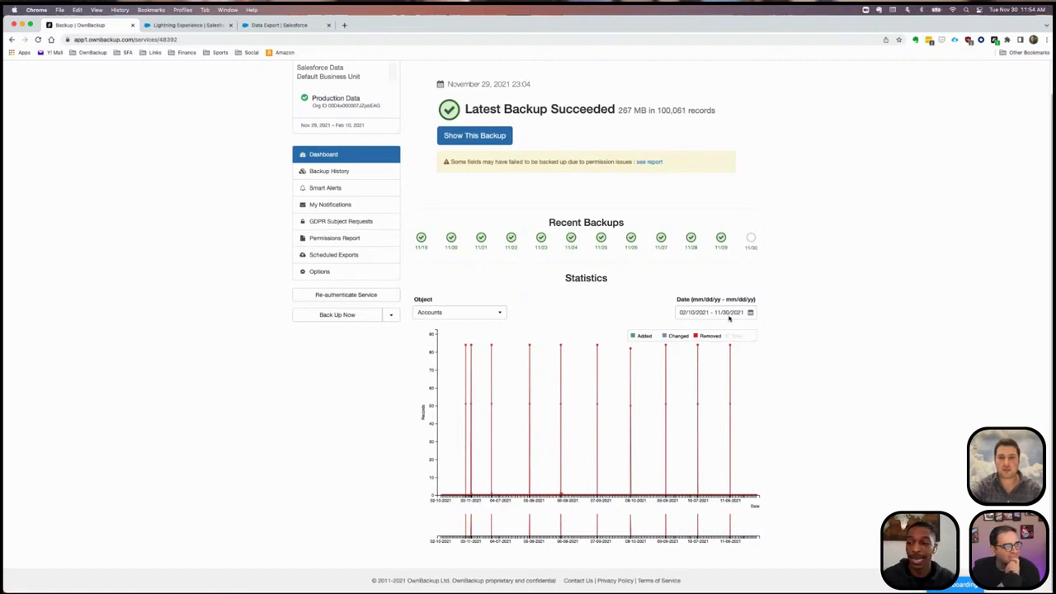
Limit the Accounts statistics to the last 30 days and the Removed series, and open the backup behind the early-November spike.
{"action": "left_click", "coordinate": [727, 314]}
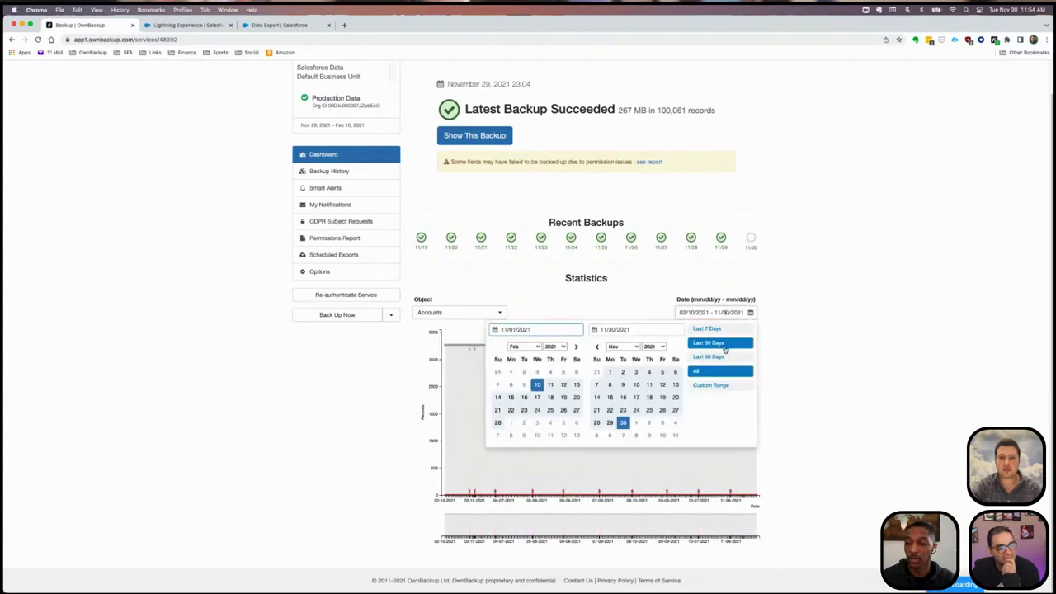
{"action": "left_click", "coordinate": [726, 347]}
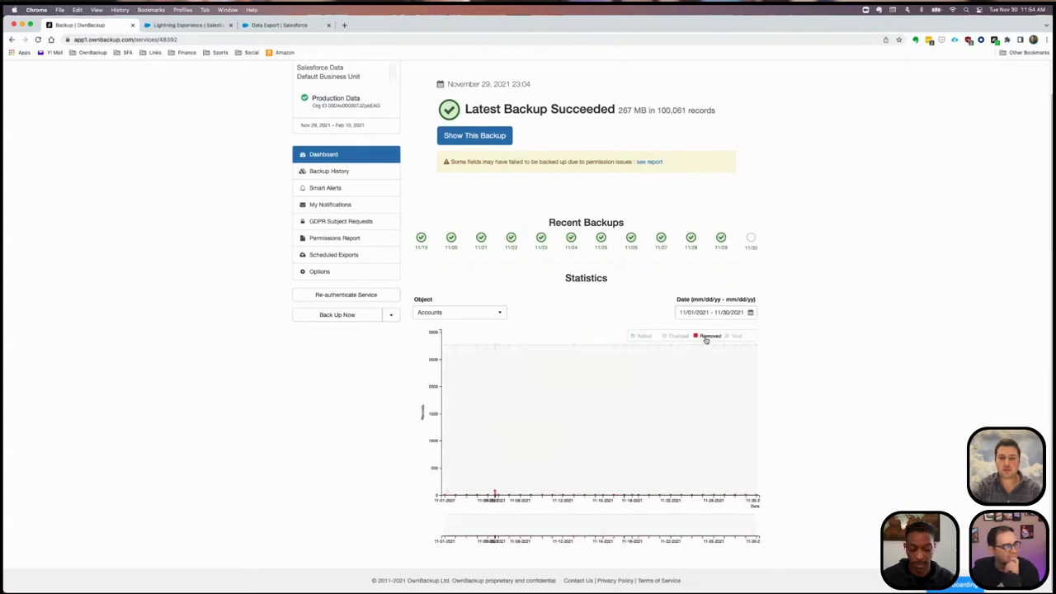
{"action": "left_click", "coordinate": [705, 337]}
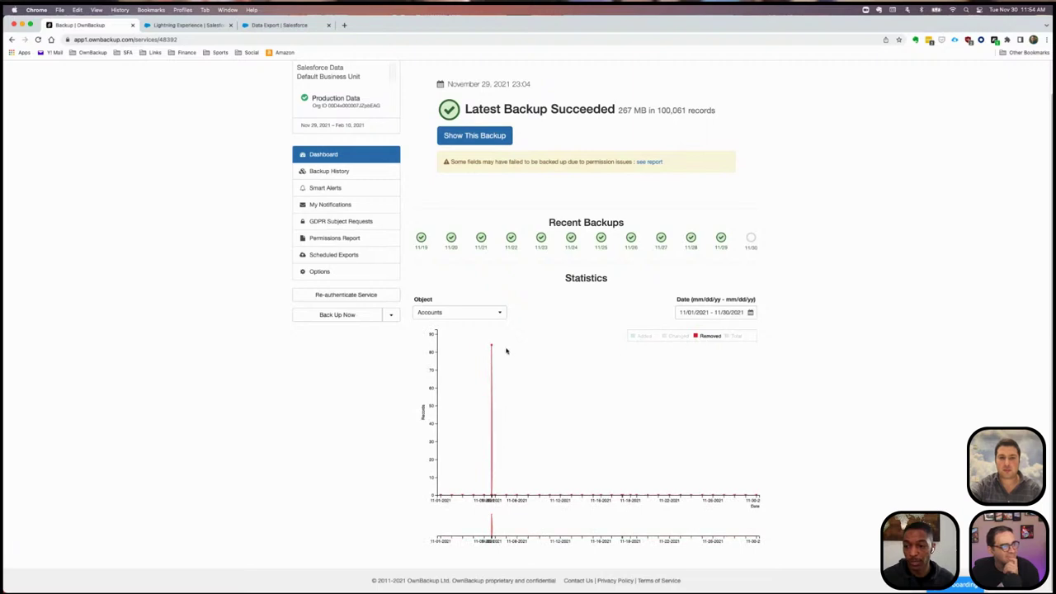
{"action": "mouse_move", "coordinate": [493, 348]}
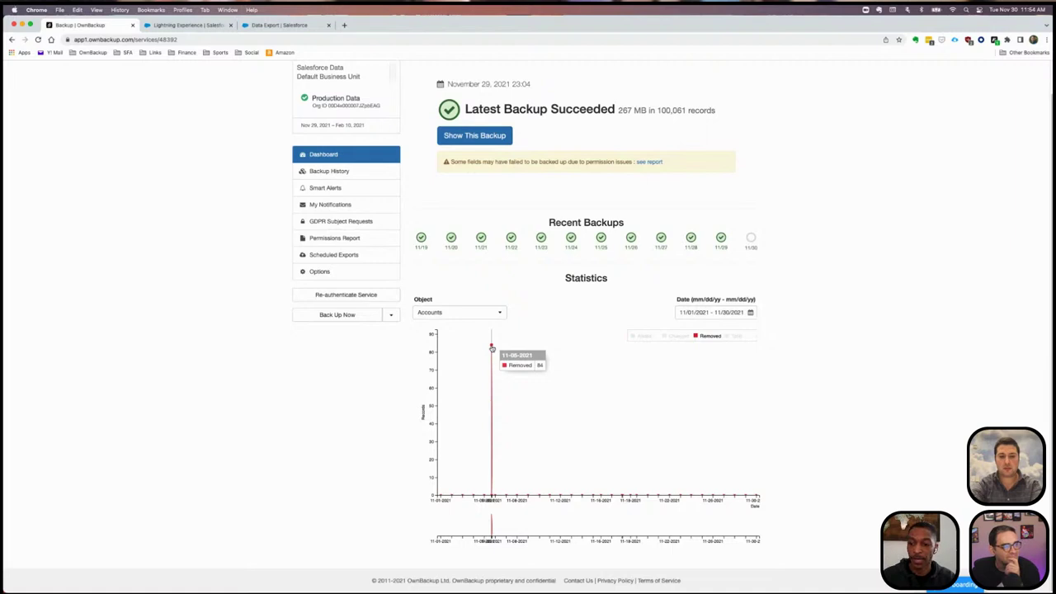
{"action": "left_click", "coordinate": [492, 348]}
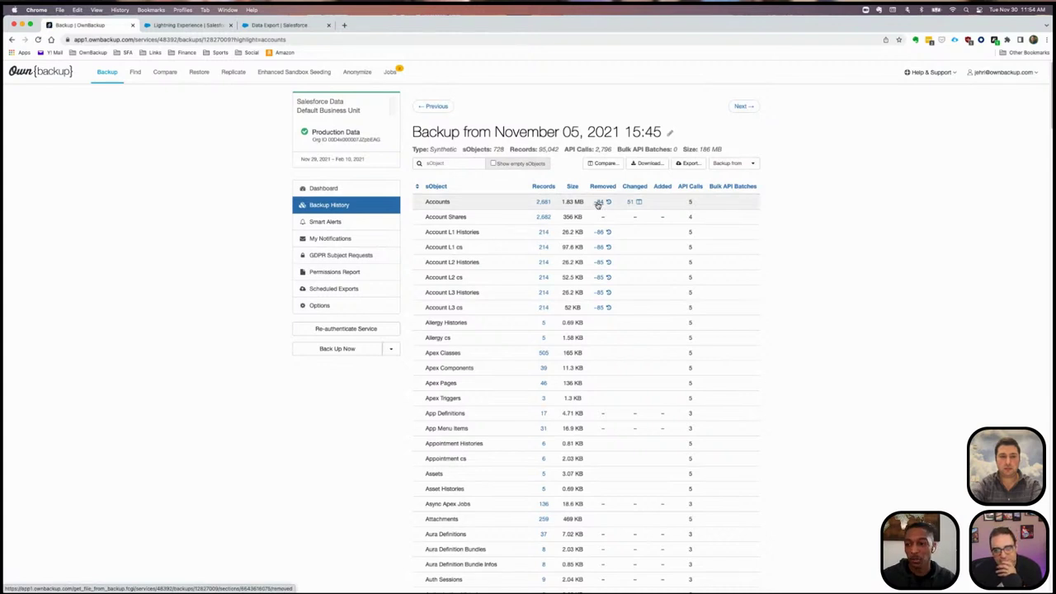
Open the removed Accounts file download and cancel it, and start a restore job for the removed Accounts and related records.
{"action": "left_click", "coordinate": [598, 203]}
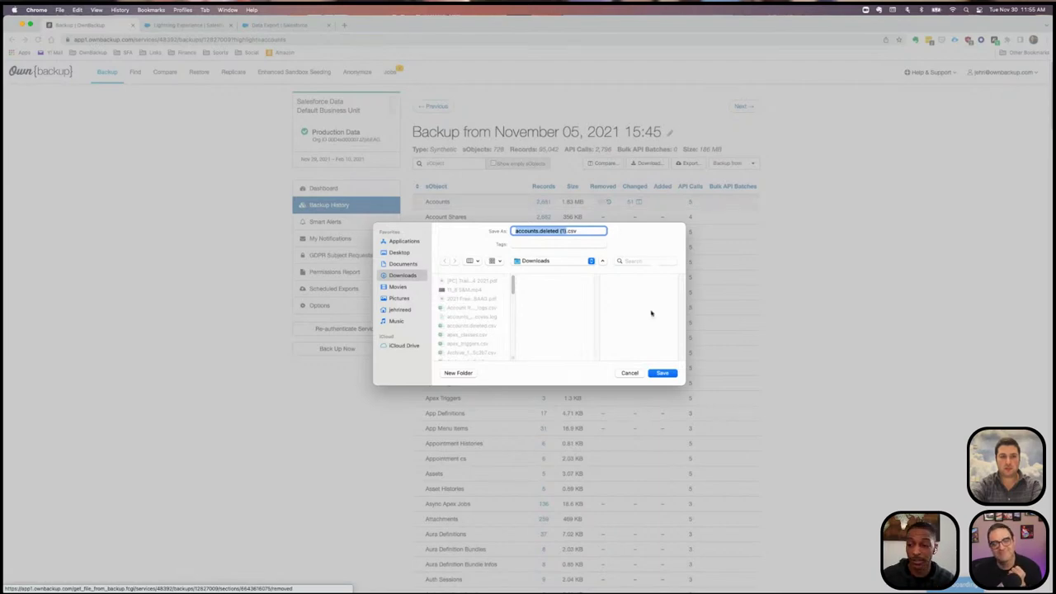
{"action": "left_click", "coordinate": [630, 373]}
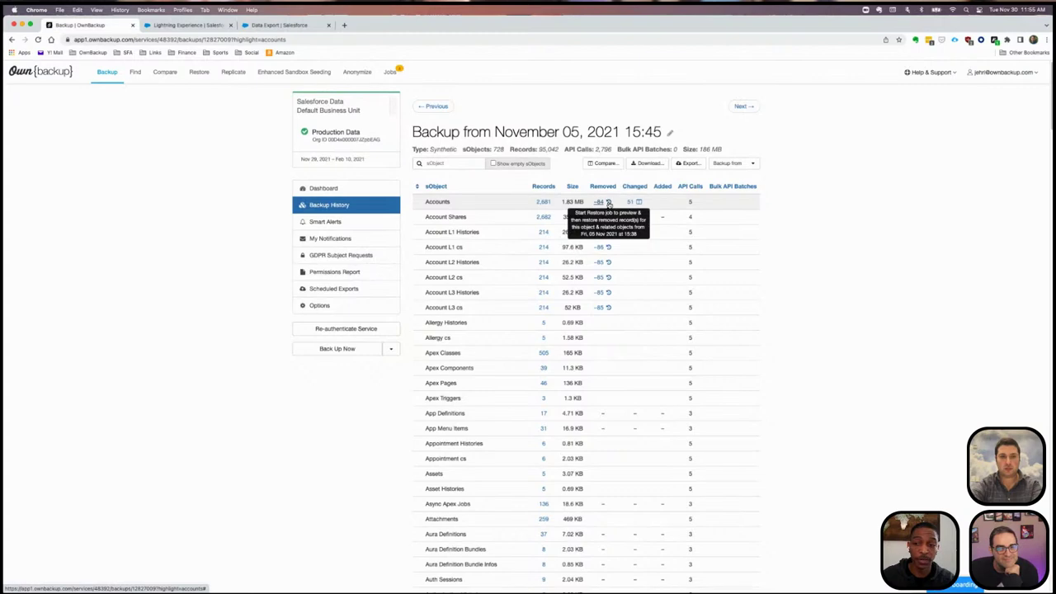
{"action": "left_click", "coordinate": [608, 203]}
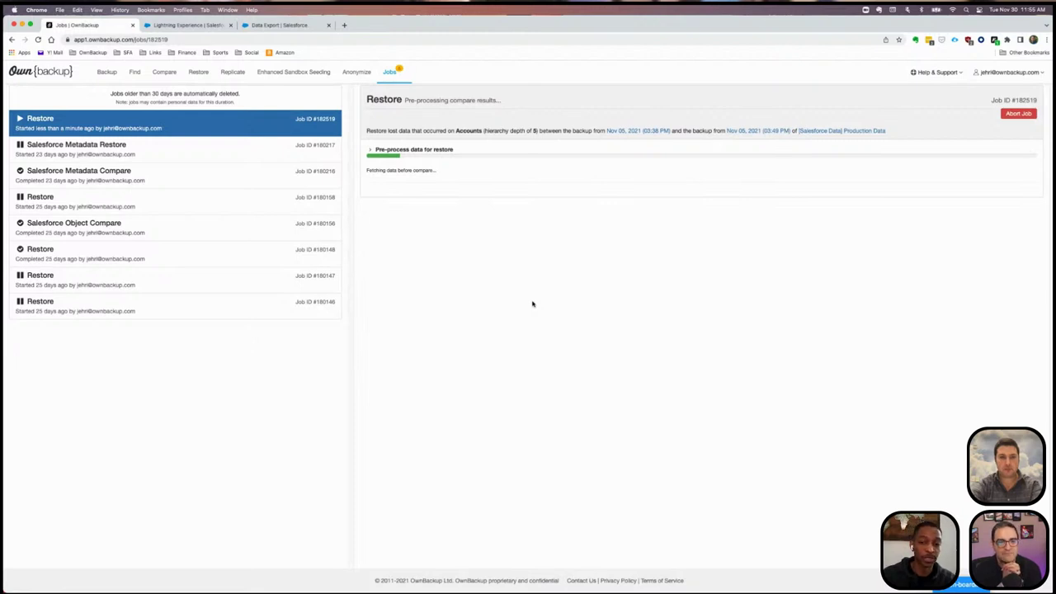
Open the oldest Restore job and expand Account_L1__c, Account_L2__c, Case, Contact and Opportunity to examine the related records it covers.
{"action": "left_click", "coordinate": [190, 315]}
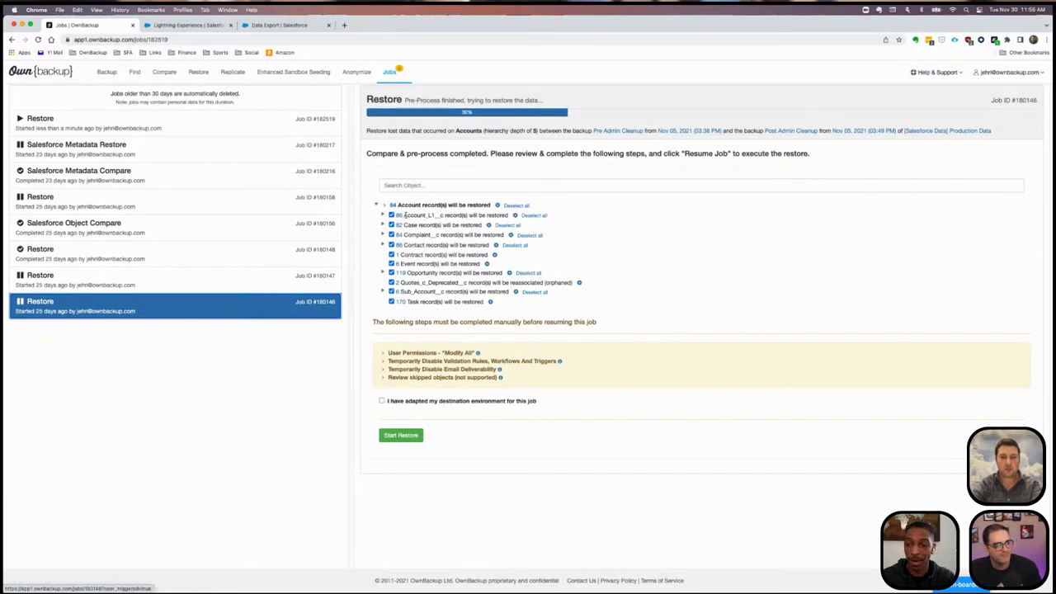
{"action": "left_click_drag", "start_coordinate": [404, 215], "coordinate": [434, 215]}
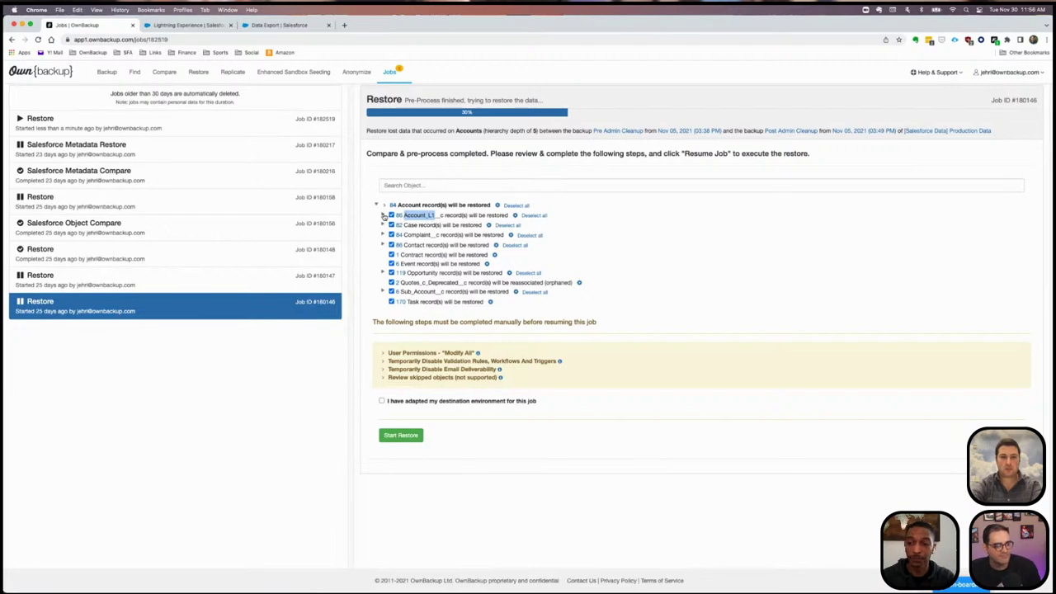
{"action": "left_click", "coordinate": [383, 216]}
{"action": "left_click", "coordinate": [389, 224]}
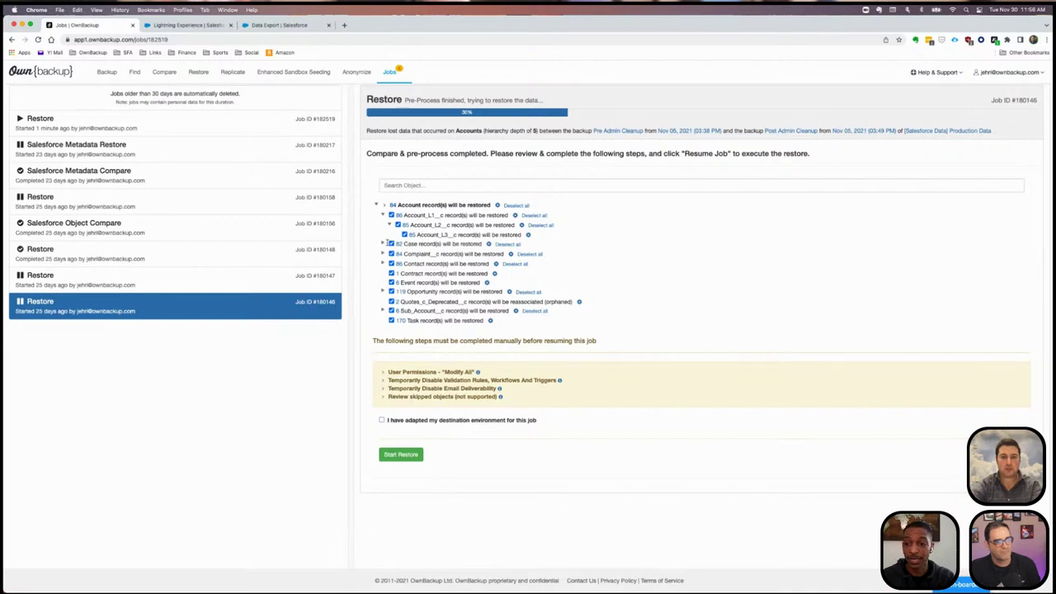
{"action": "left_click", "coordinate": [384, 244]}
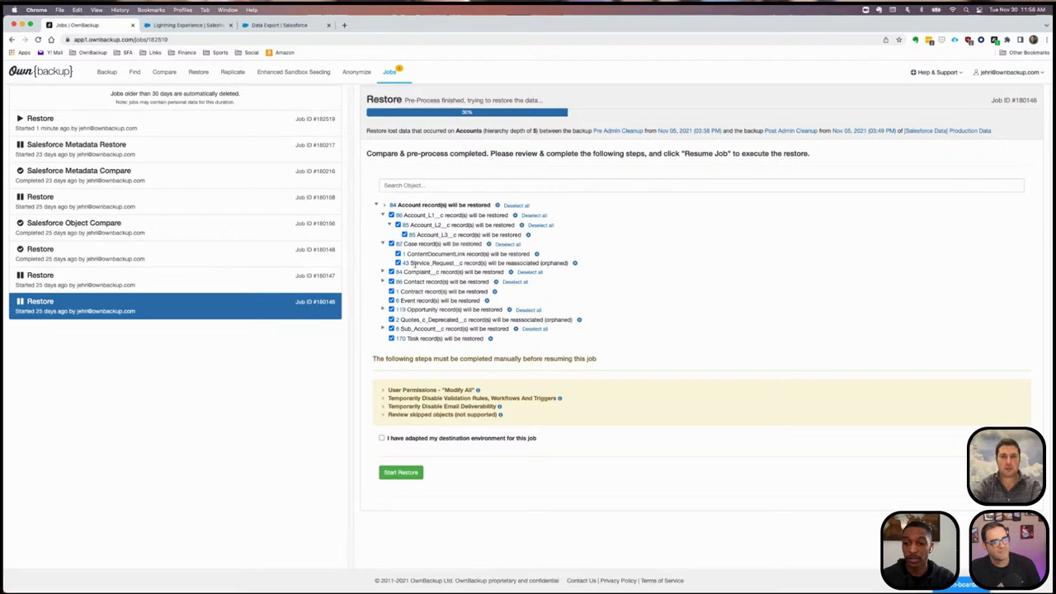
{"action": "left_click", "coordinate": [383, 282]}
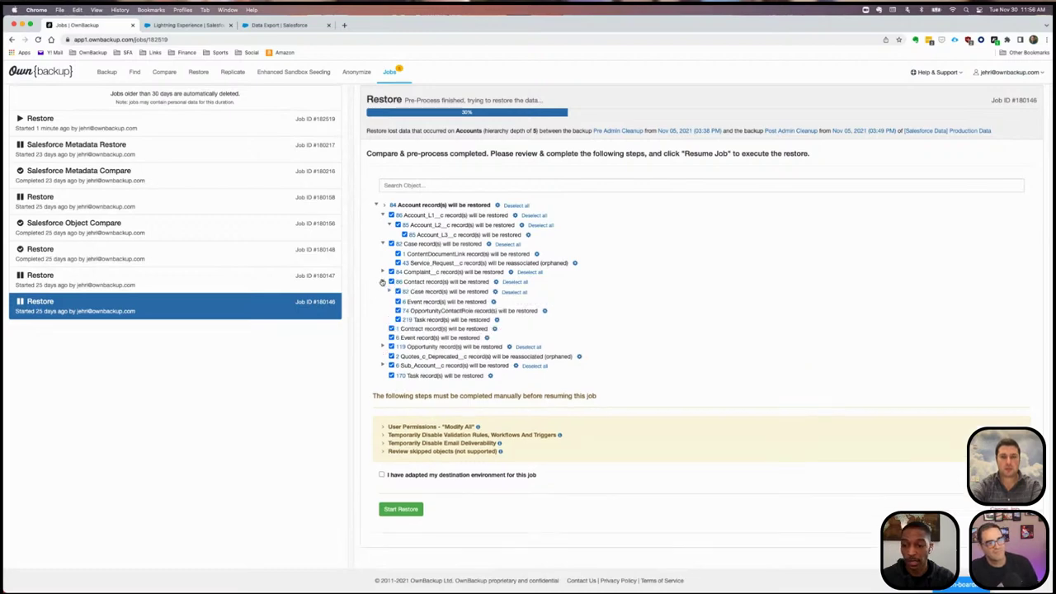
{"action": "left_click", "coordinate": [382, 346]}
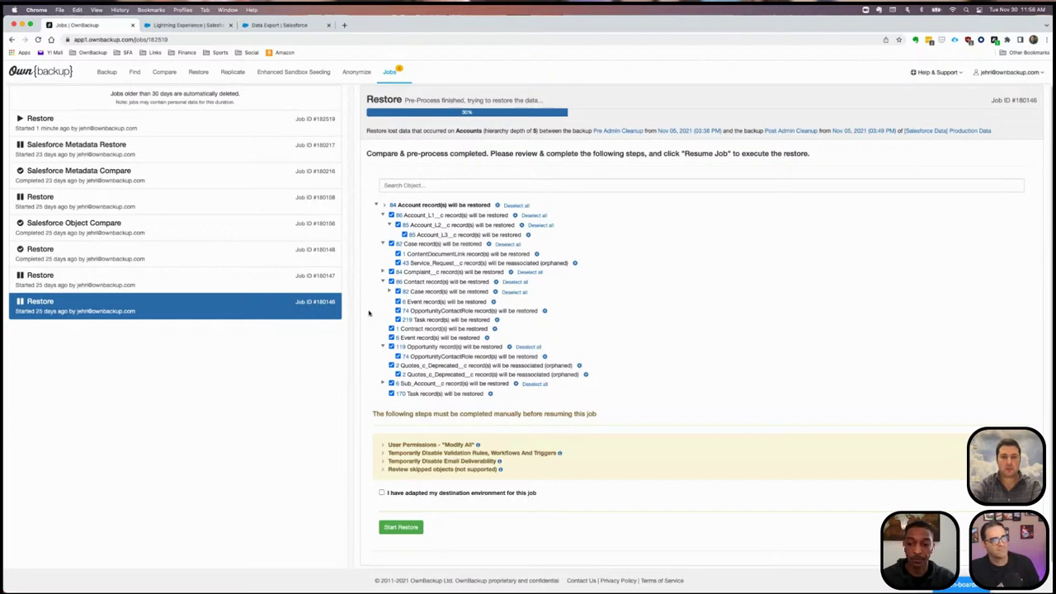
Examine the orphaned Quotes_c_Deprecated__c records marked for reassociation and the ContentDocumentLink record under Case in the restore hierarchy.
{"action": "double_click", "coordinate": [557, 365]}
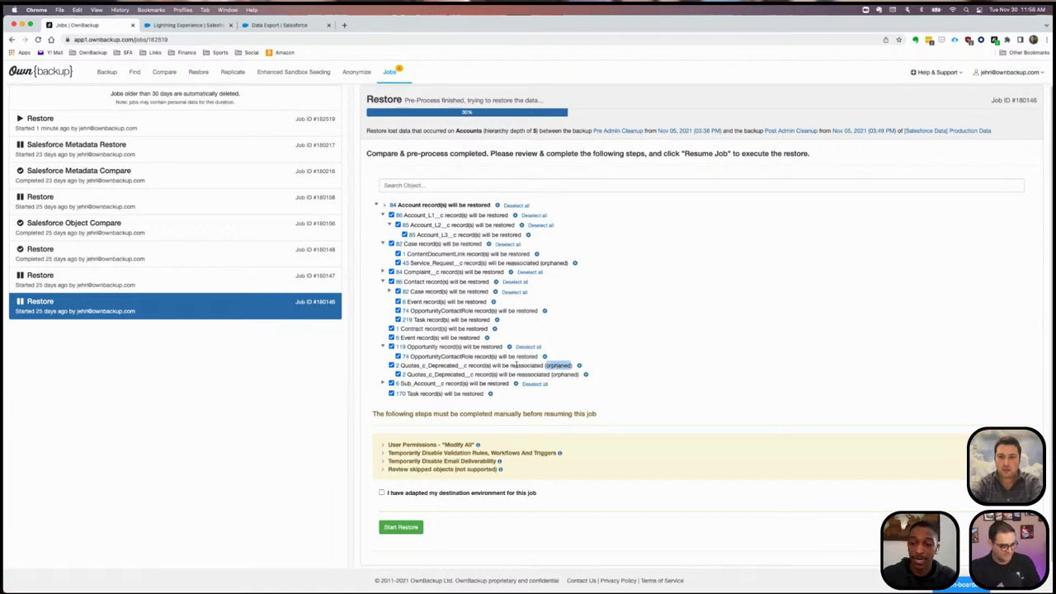
{"action": "double_click", "coordinate": [527, 366]}
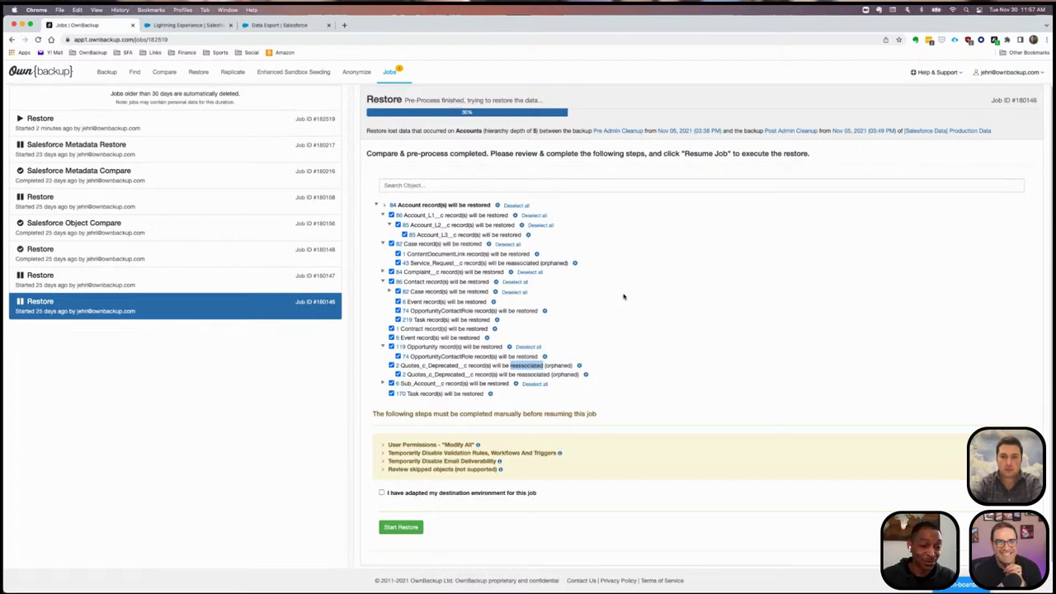
{"action": "double_click", "coordinate": [451, 254]}
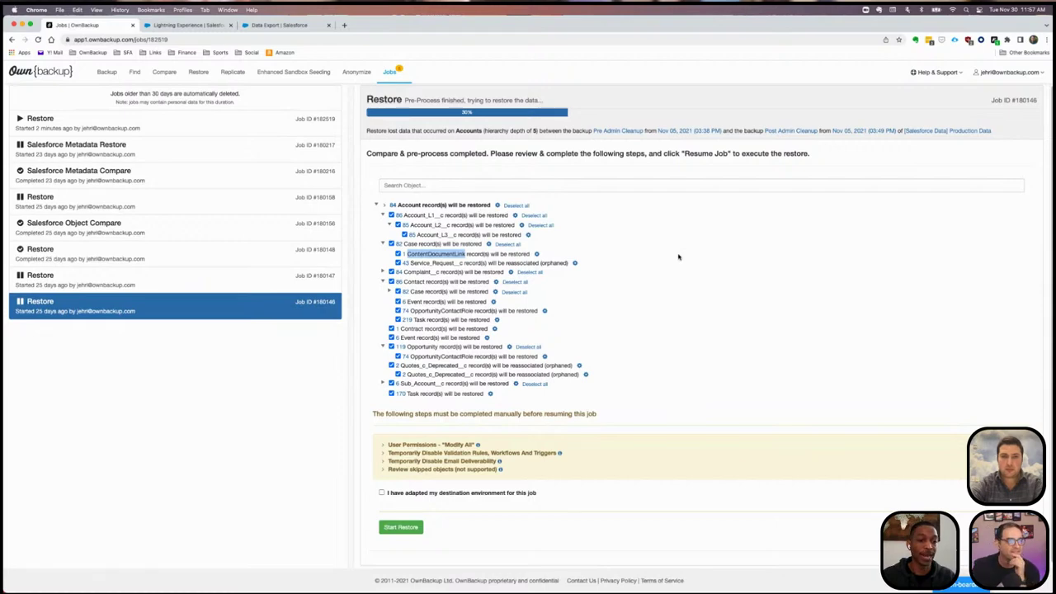
{"action": "left_click", "coordinate": [656, 279]}
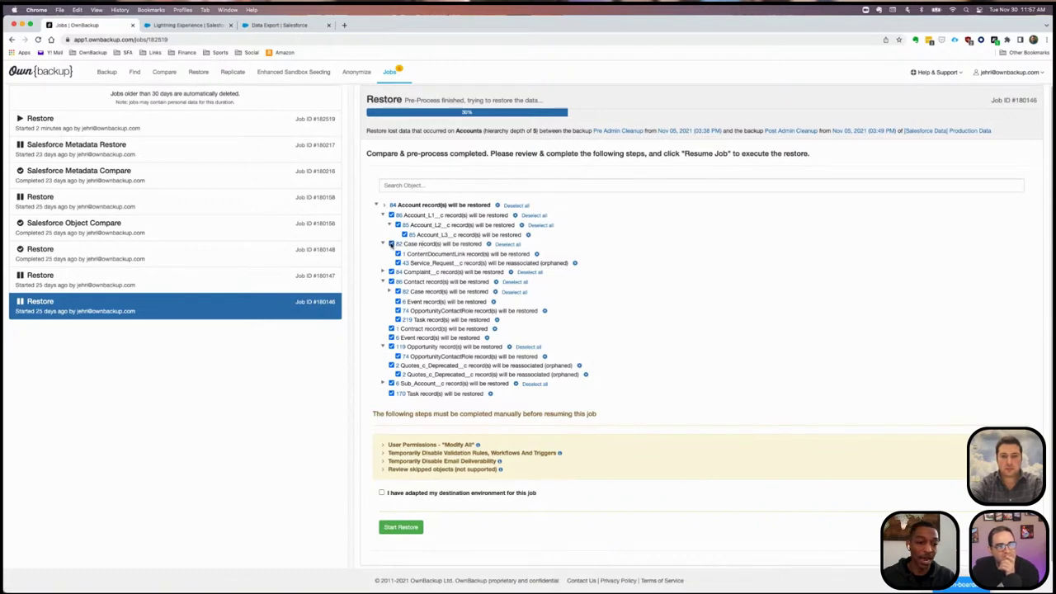
Exclude and re-include the Case records in the restore, and try the Account filter's SQL where clause before saving the automatically generated CSV option.
{"action": "left_click", "coordinate": [391, 244]}
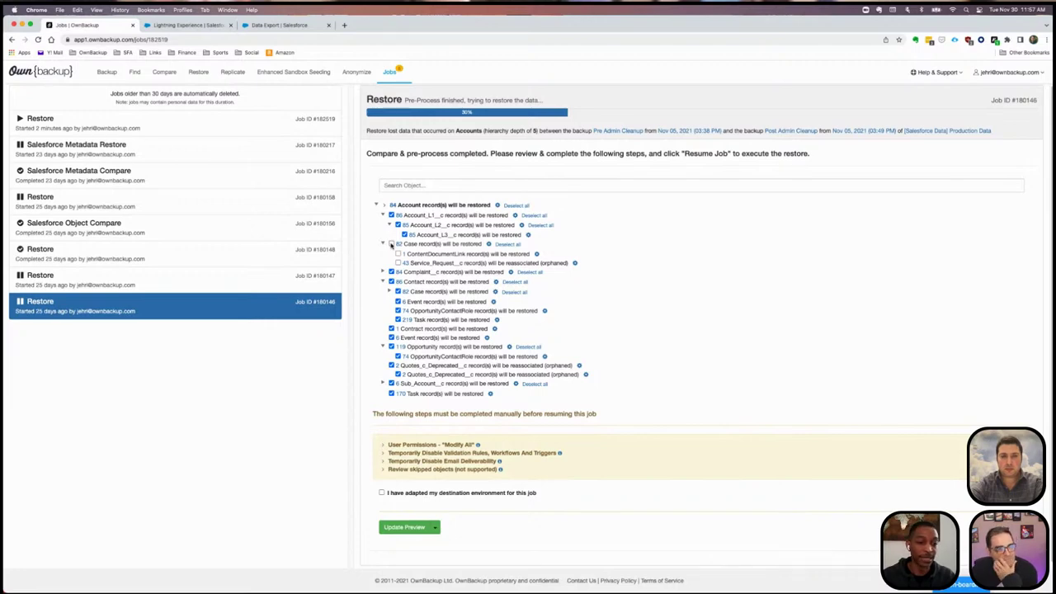
{"action": "left_click", "coordinate": [391, 244]}
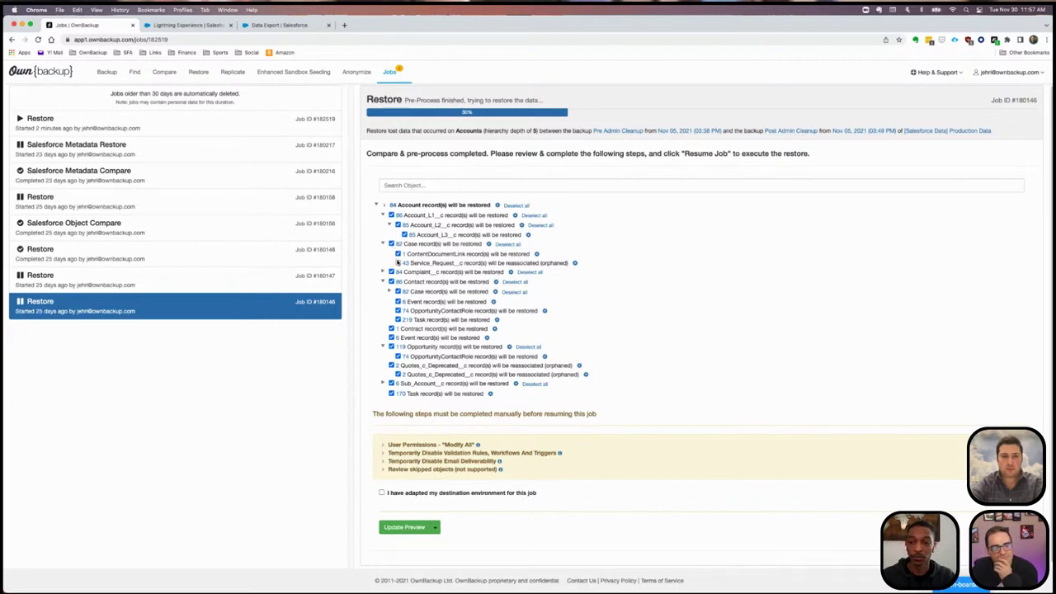
{"action": "left_click", "coordinate": [496, 205]}
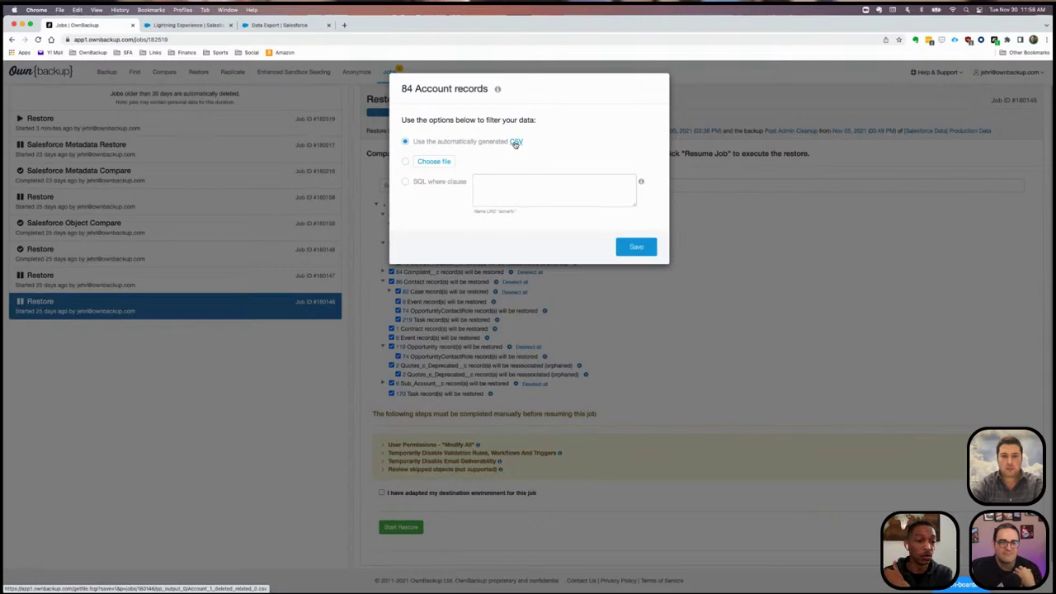
{"action": "left_click", "coordinate": [405, 180]}
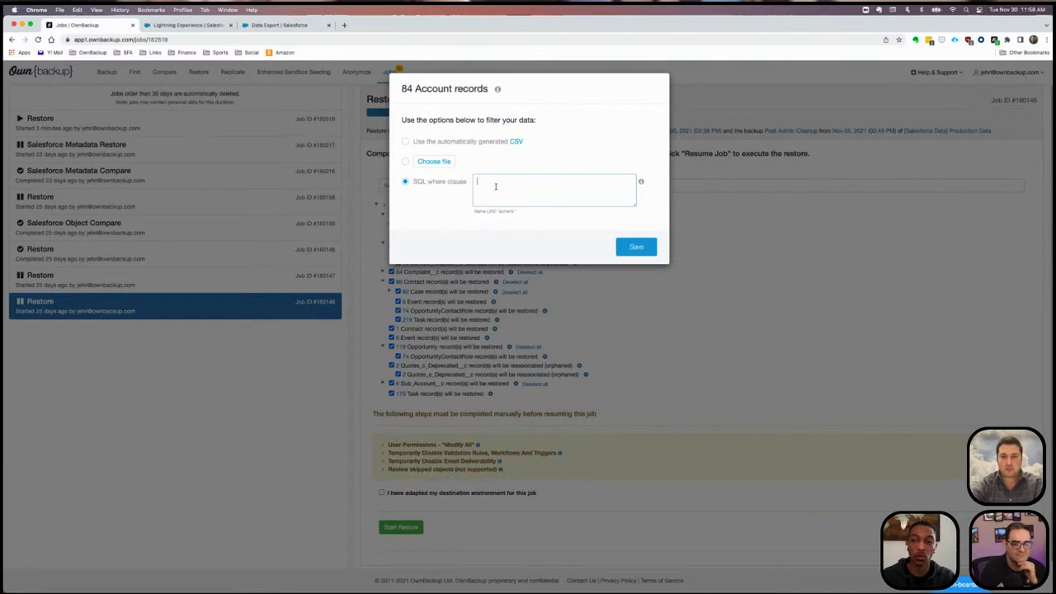
{"action": "left_click", "coordinate": [405, 141]}
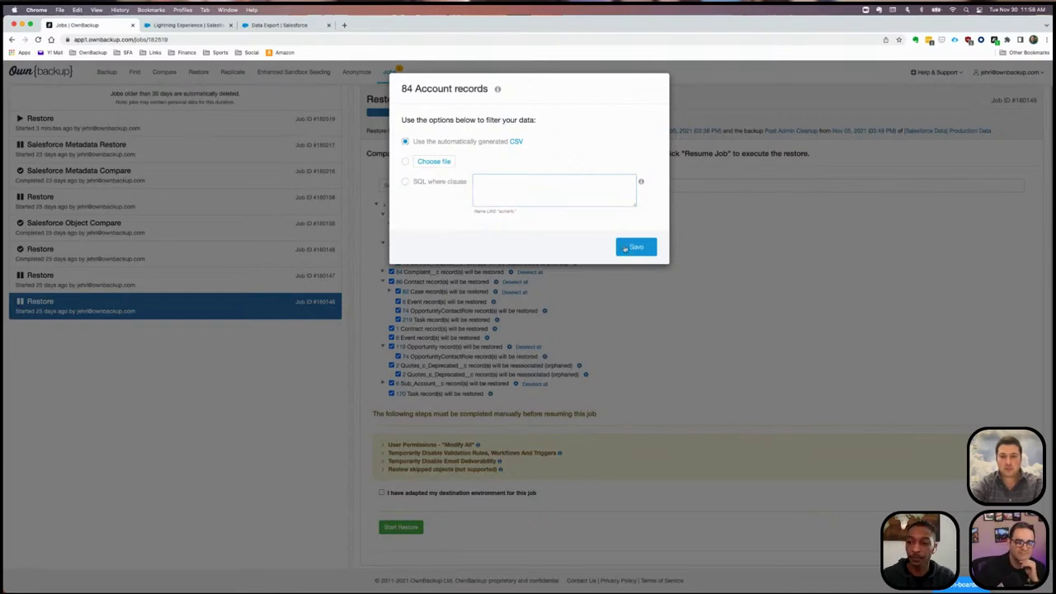
{"action": "left_click", "coordinate": [629, 249]}
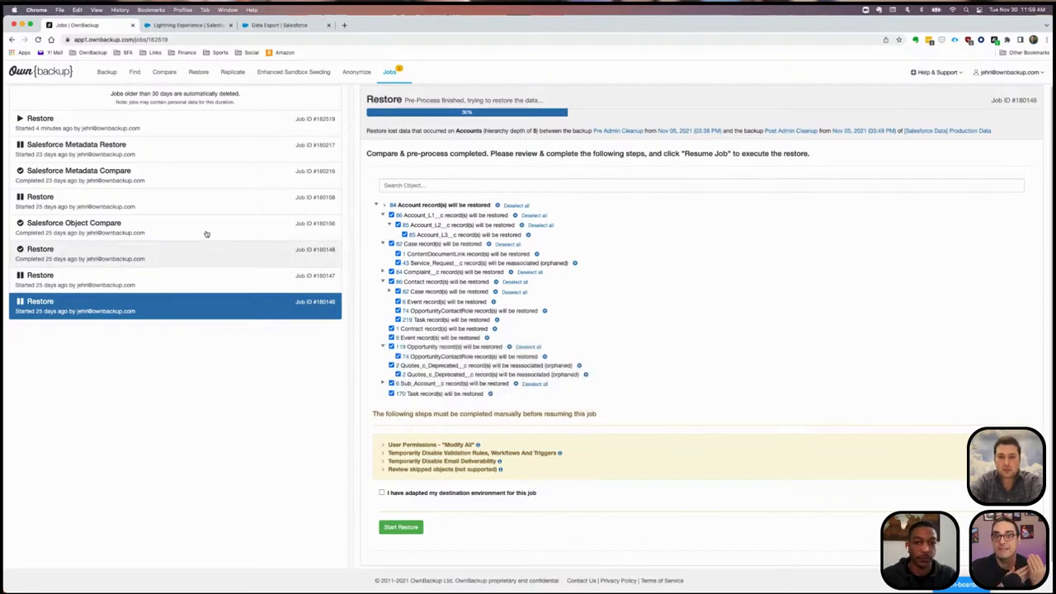
Open the Smart Alerts settings of the Production Data backup service.
{"action": "left_click", "coordinate": [107, 73]}
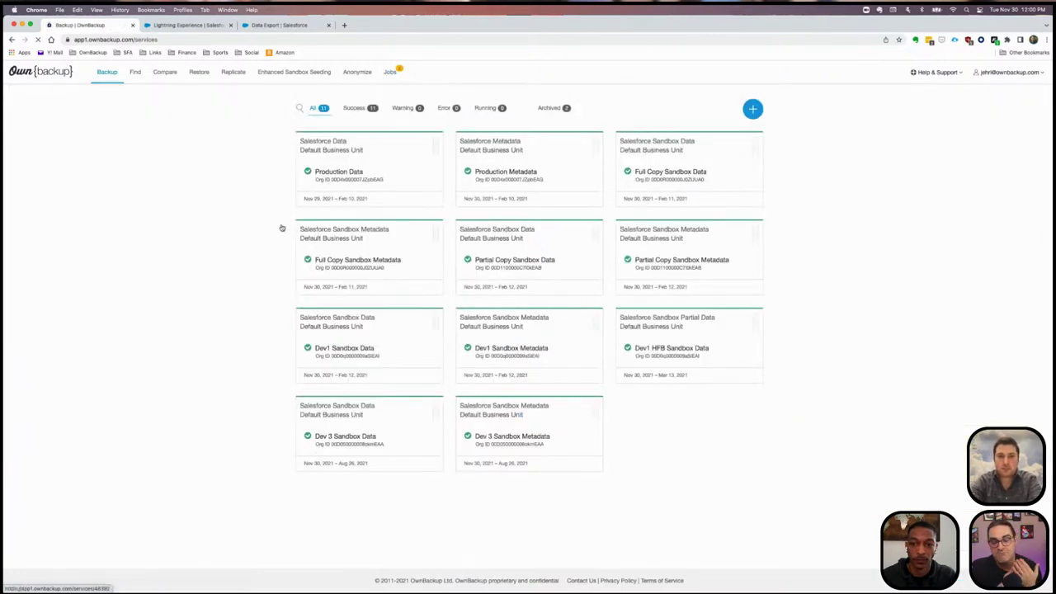
{"action": "left_click", "coordinate": [341, 189]}
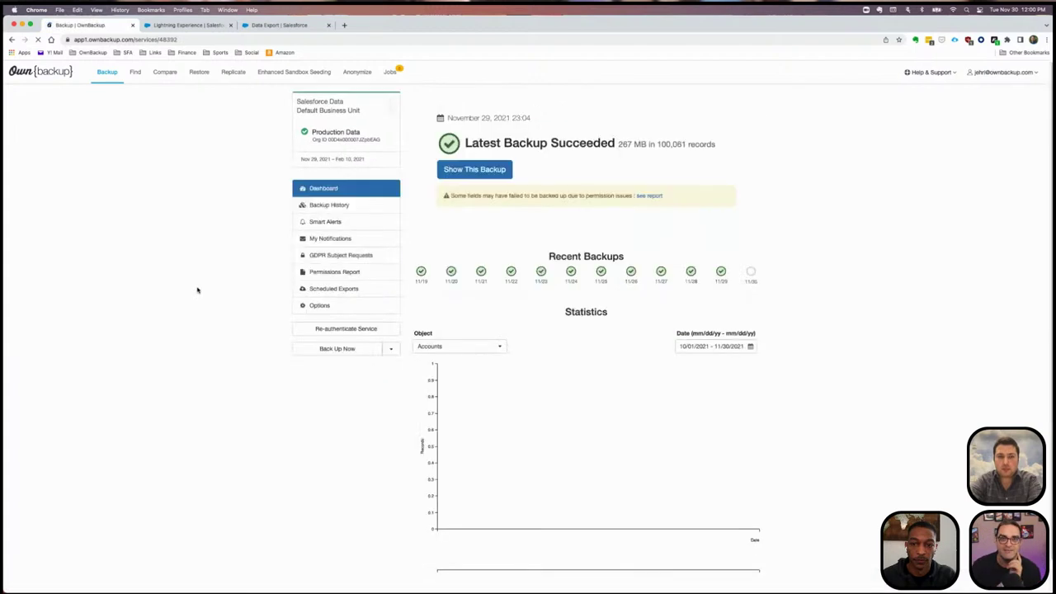
{"action": "left_click", "coordinate": [326, 222]}
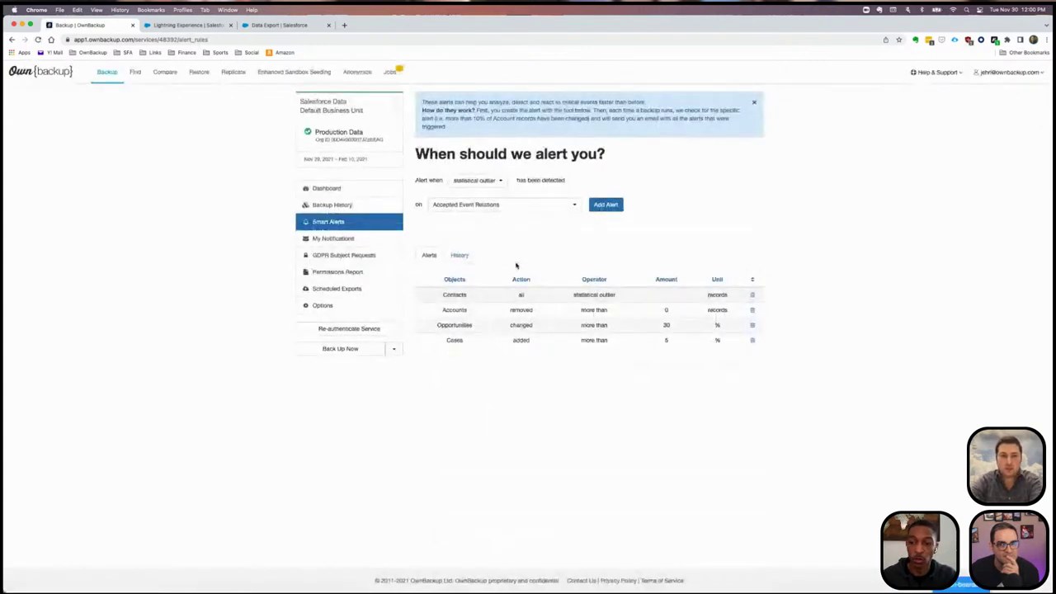
Try to add an alert for more than 0 records of Accounts being removed, and check the matching rule in the alerts list.
{"action": "left_click", "coordinate": [497, 182]}
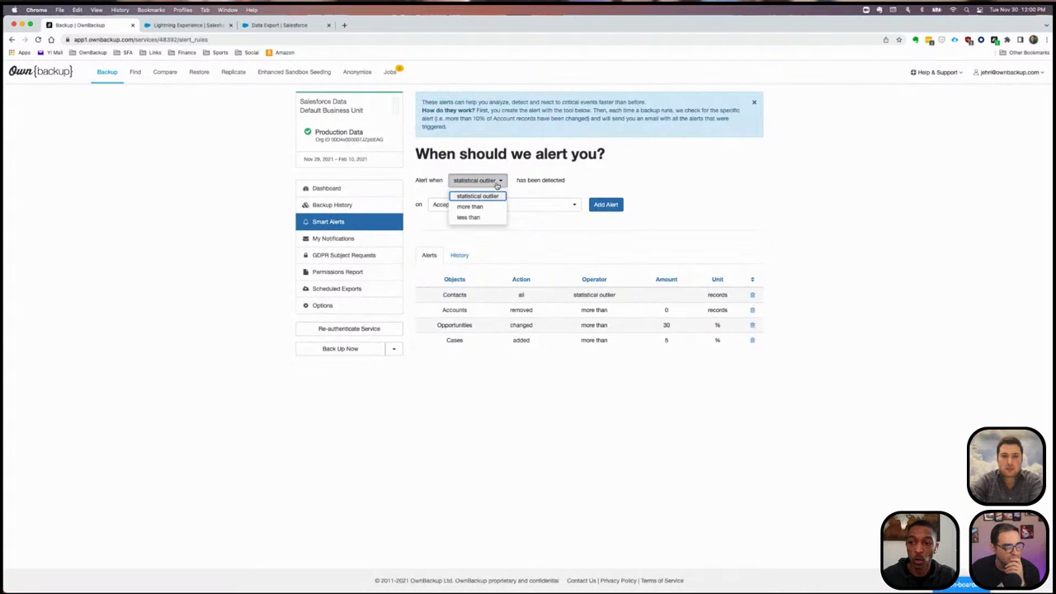
{"action": "left_click", "coordinate": [471, 206]}
{"action": "left_click", "coordinate": [527, 181]}
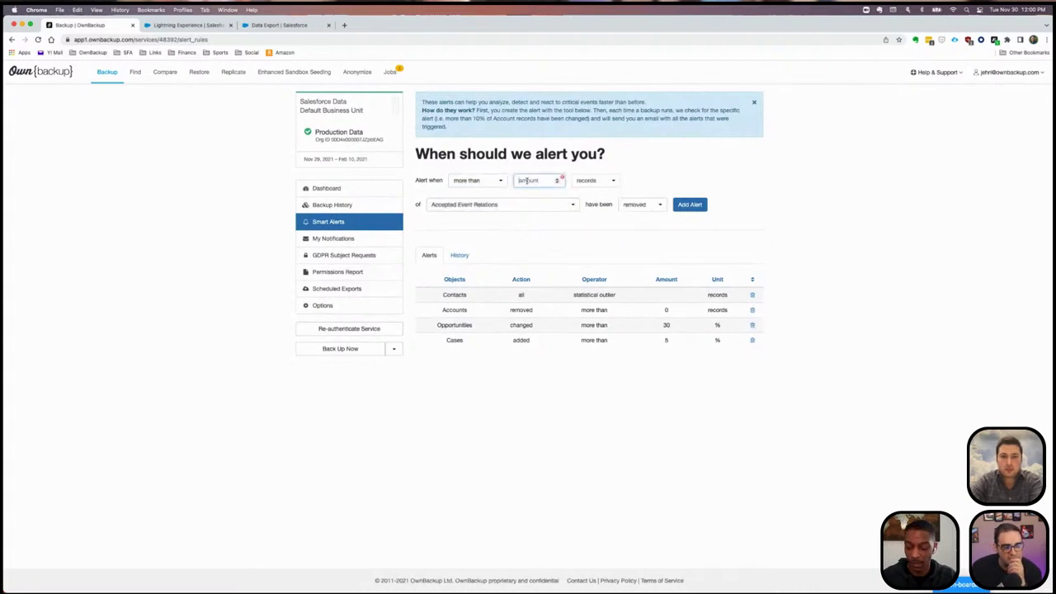
{"action": "type", "text": "0"}
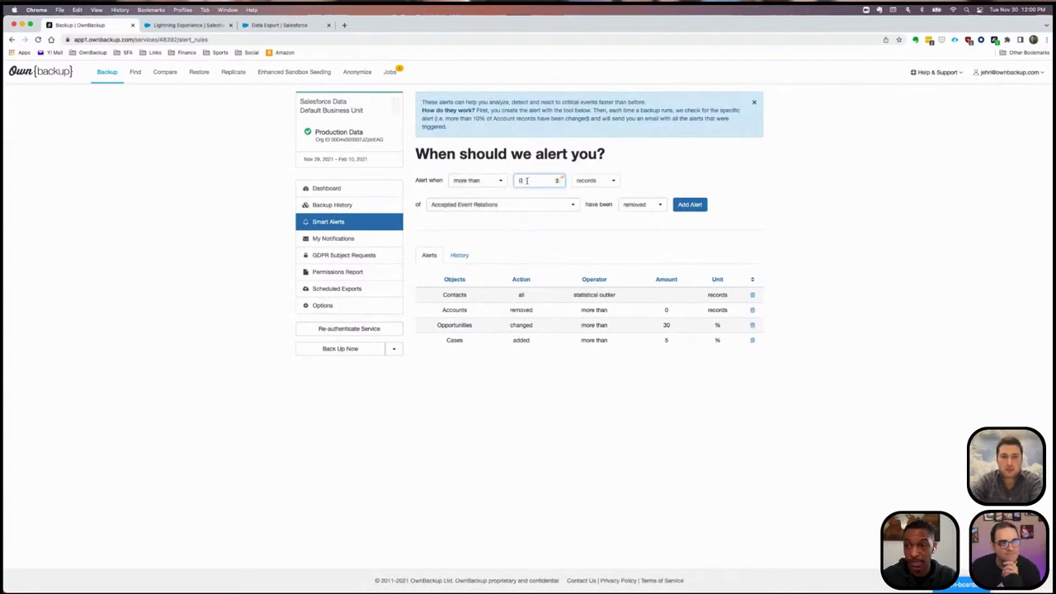
{"action": "left_click", "coordinate": [497, 205]}
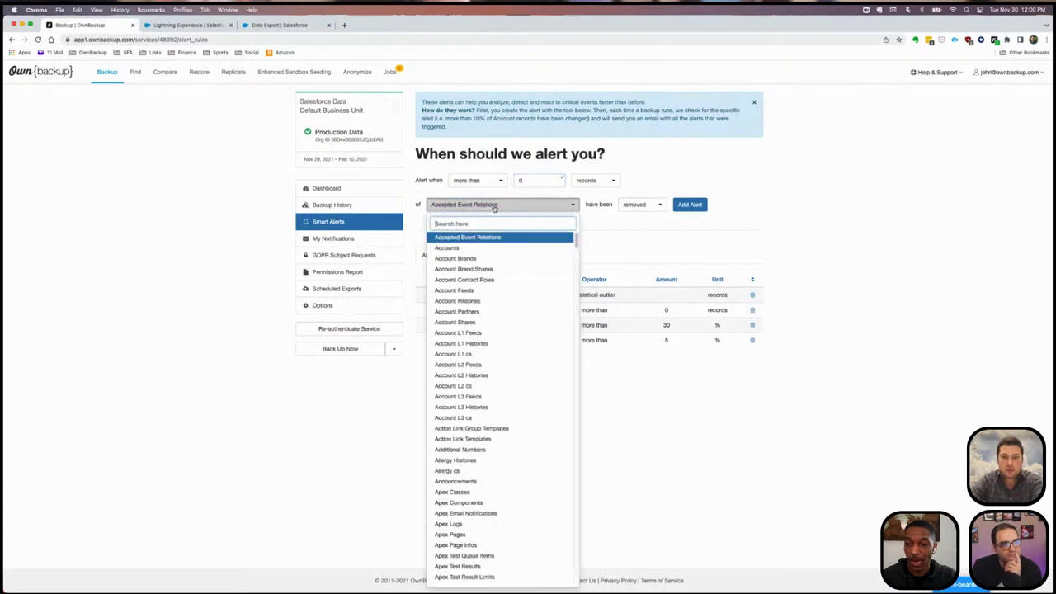
{"action": "left_click", "coordinate": [468, 247]}
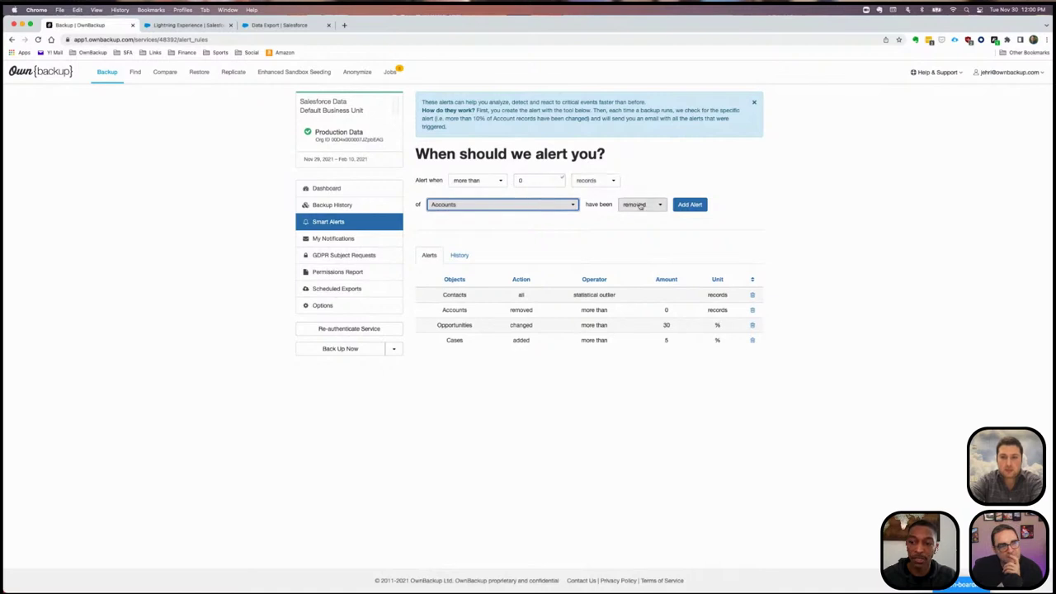
{"action": "left_click", "coordinate": [690, 204]}
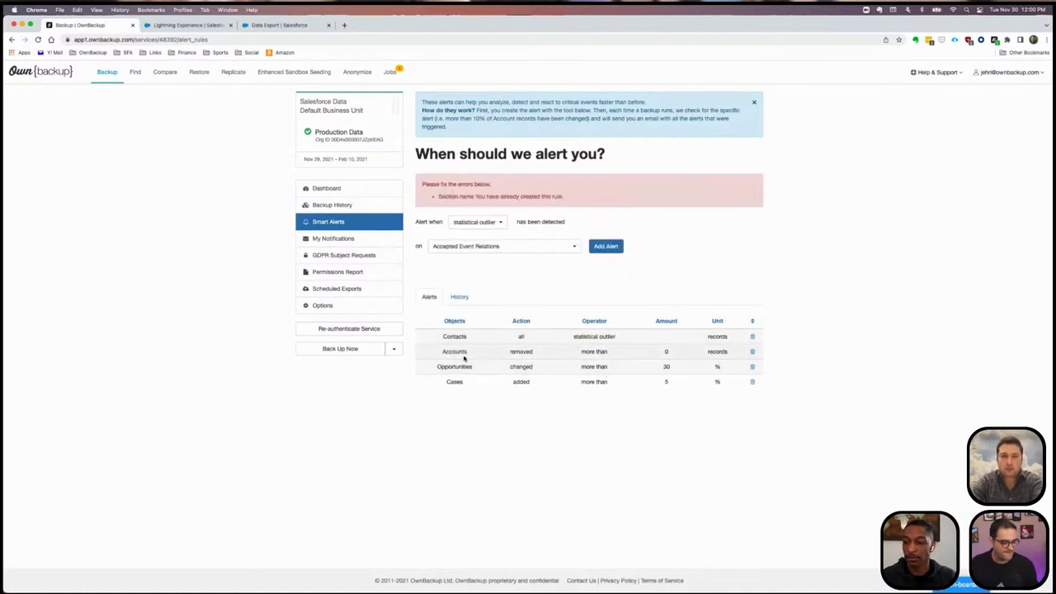
{"action": "left_click_drag", "start_coordinate": [438, 352], "coordinate": [732, 350]}
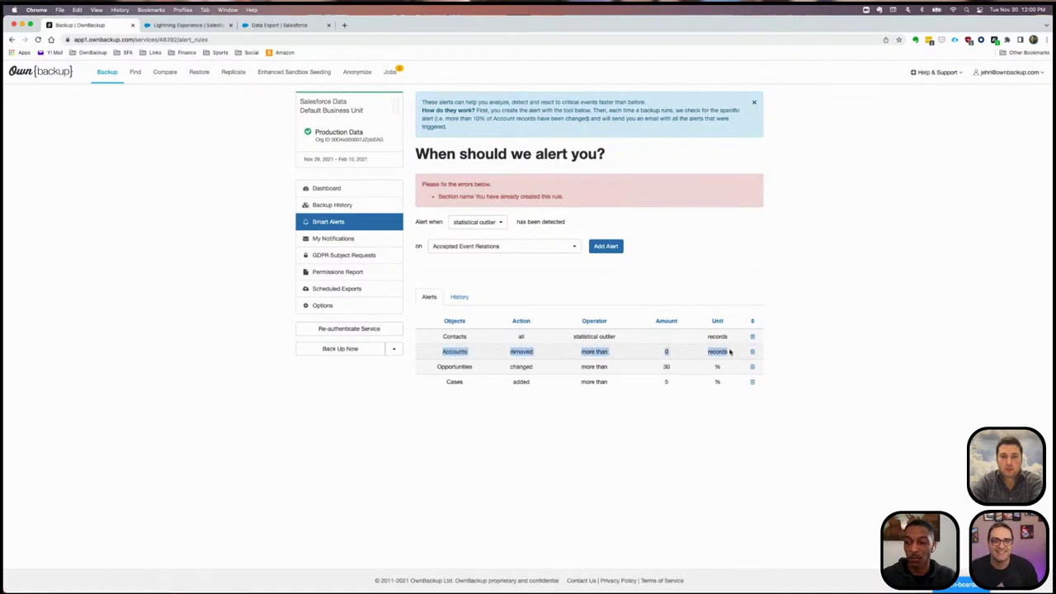
{"action": "left_click", "coordinate": [856, 349]}
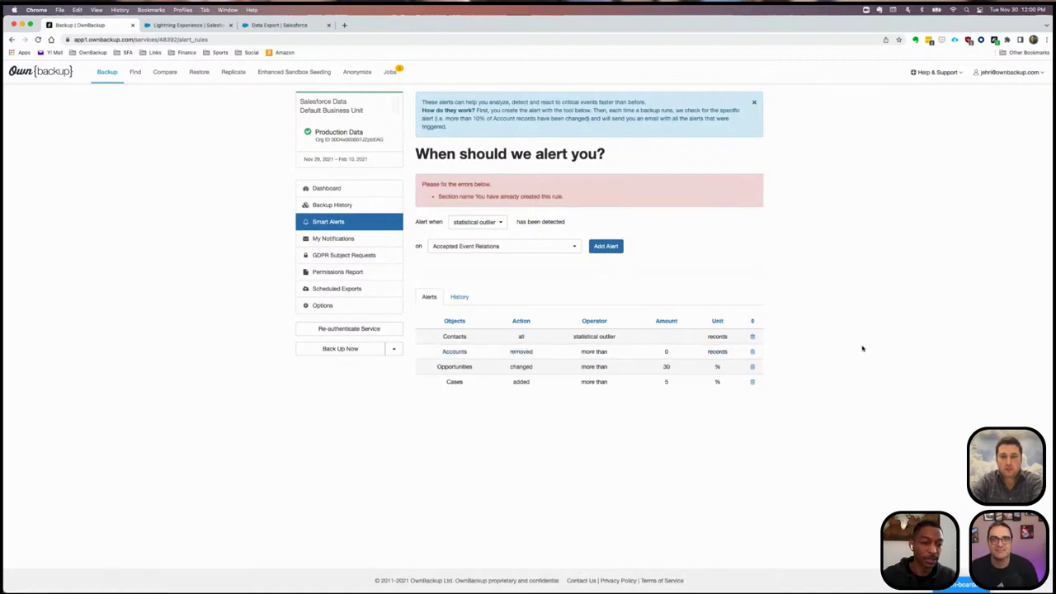